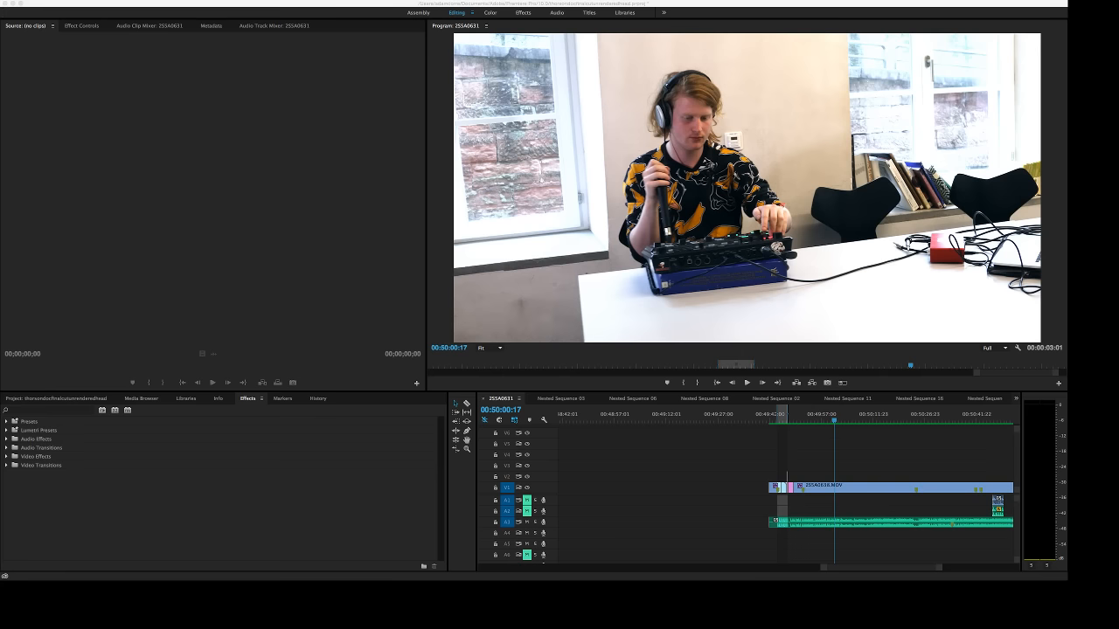
Play the edited performance from 00:50:00:17 to review its camera movement, colour and sound
{"action": "key", "text": "space"}
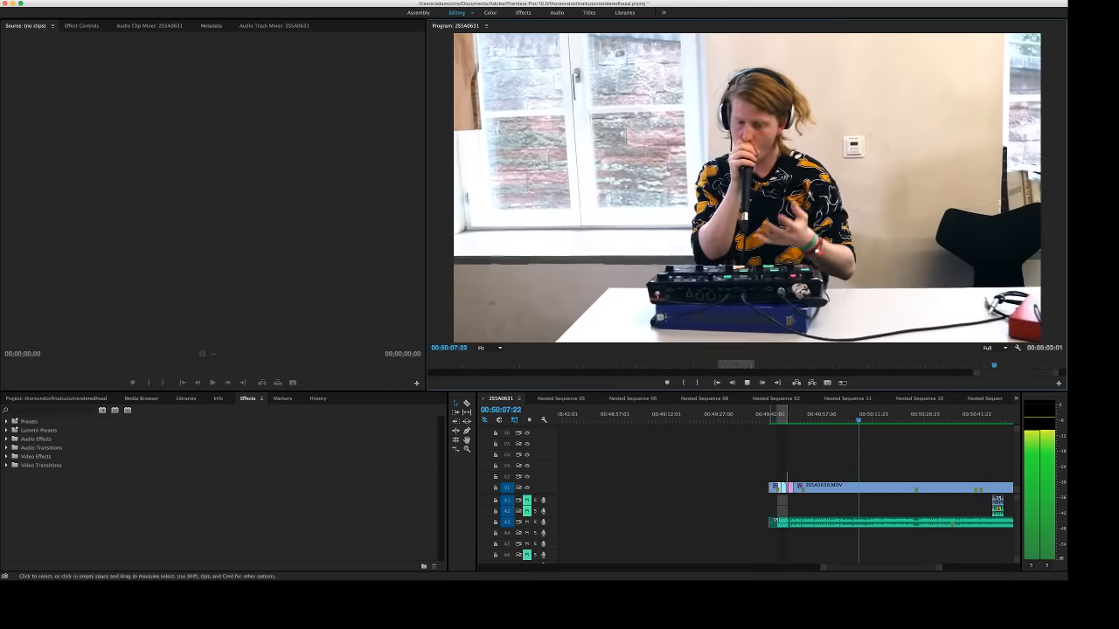
{"action": "key", "text": "space"}
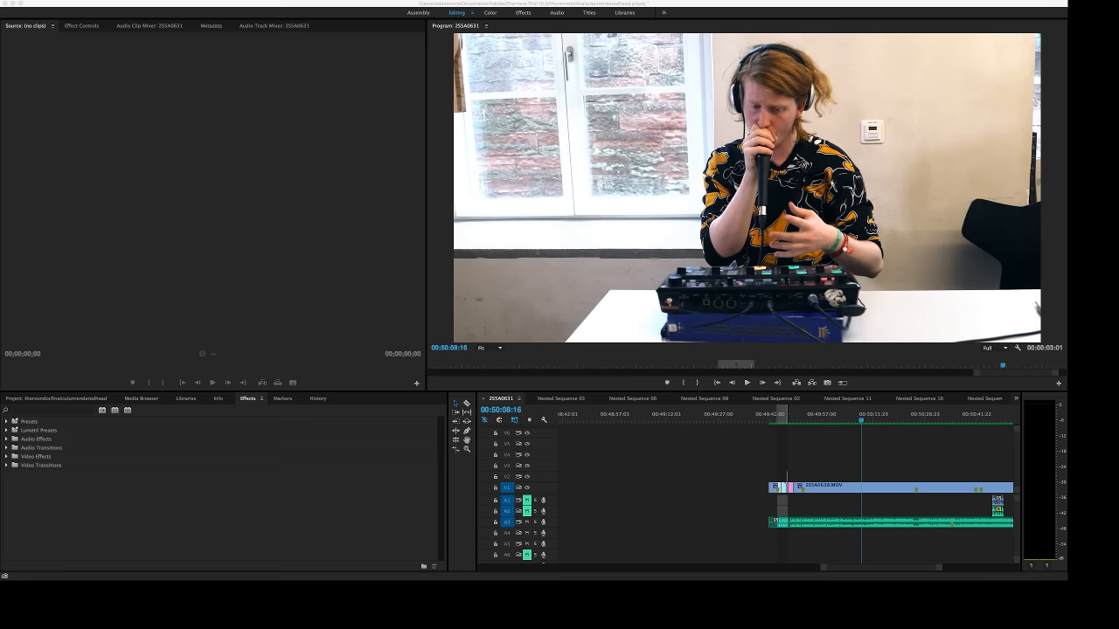
{"action": "key", "text": "space"}
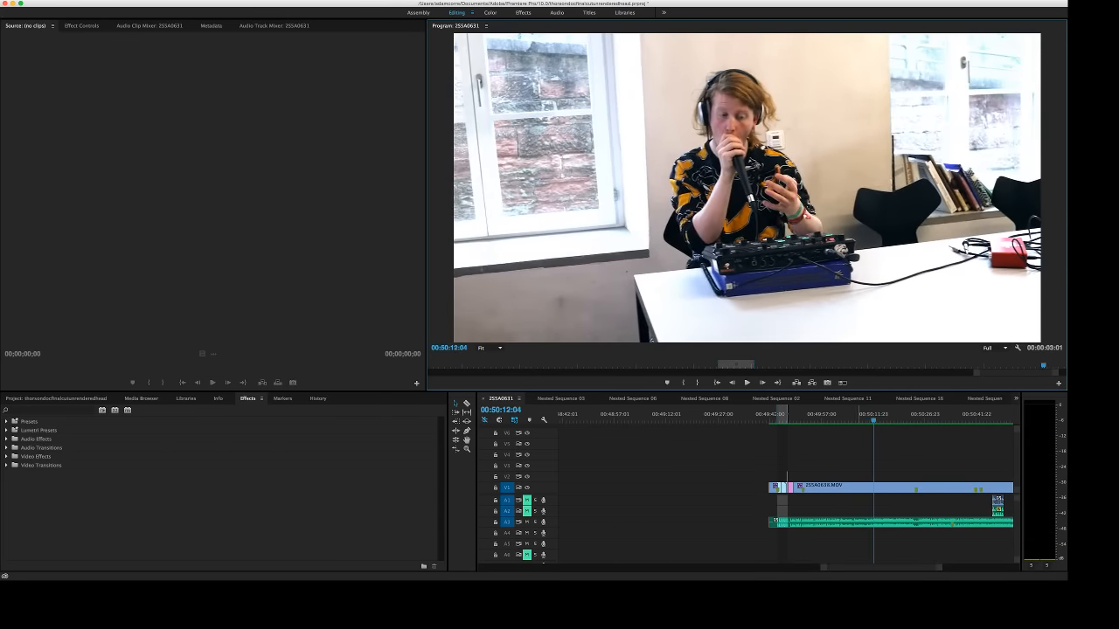
{"action": "key", "text": "space"}
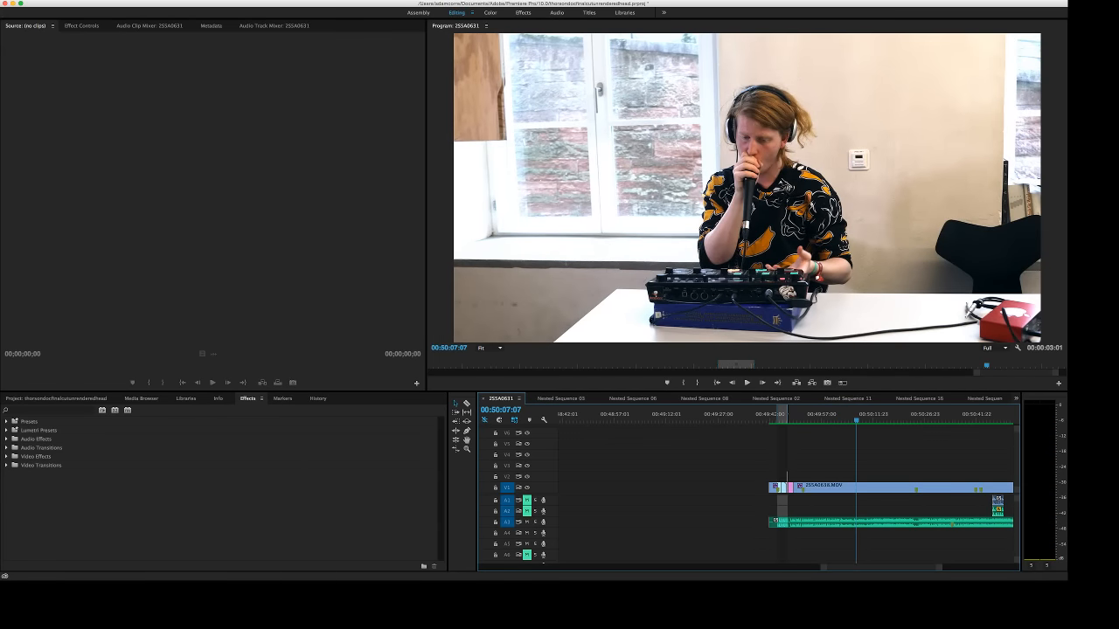
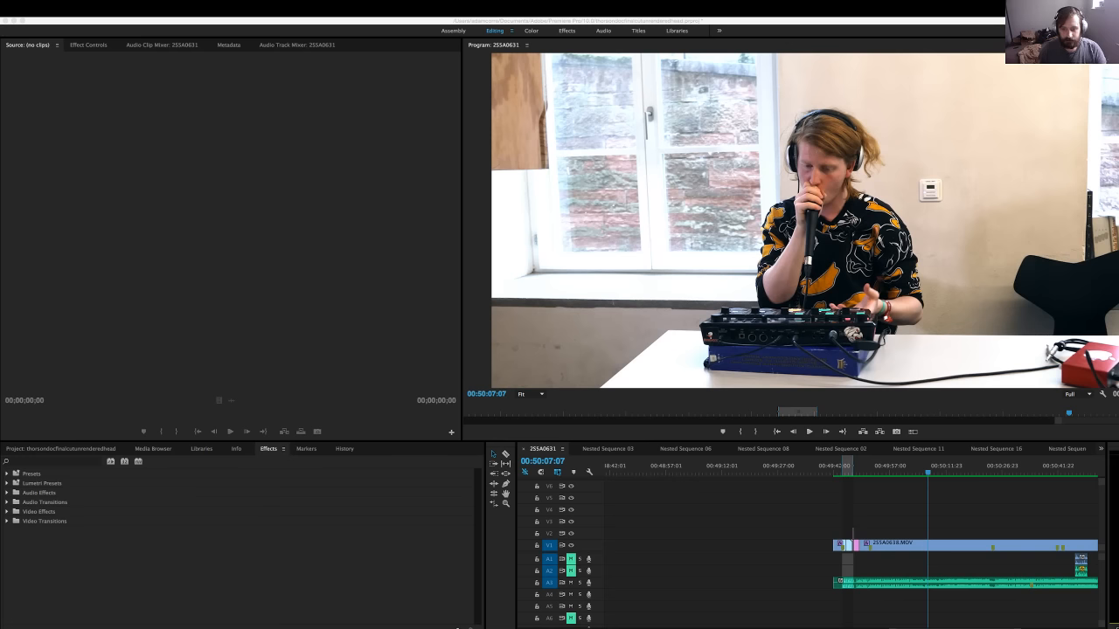
Continue playing the performance from 00:50:07:07 to about 00:50:35 to review the rest of the edit
{"action": "key", "text": "super+Tab"}
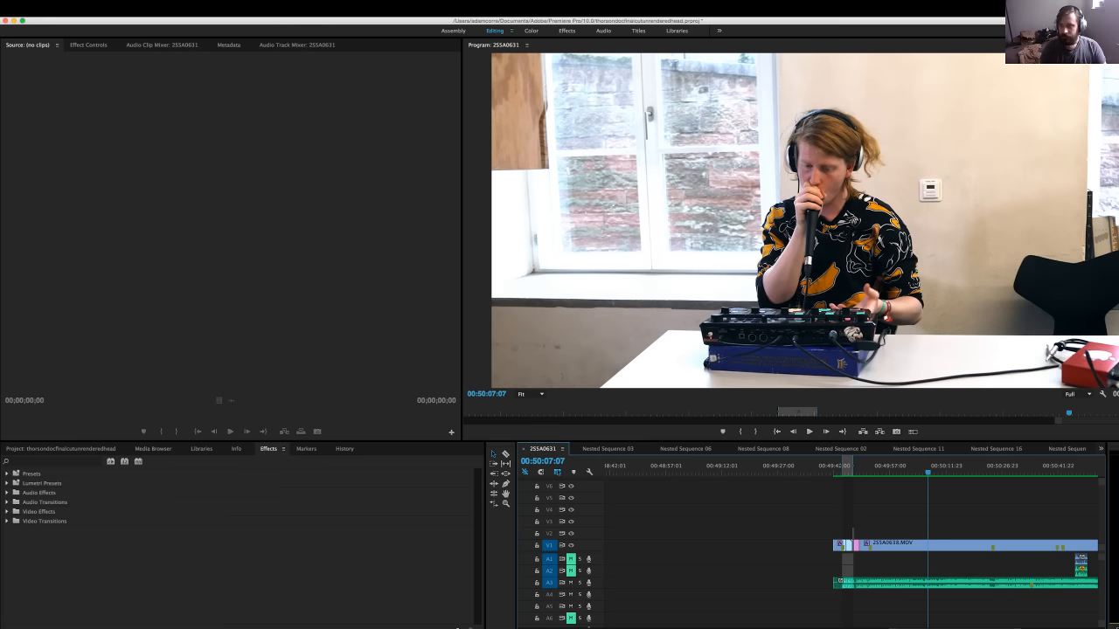
{"action": "key", "text": "space"}
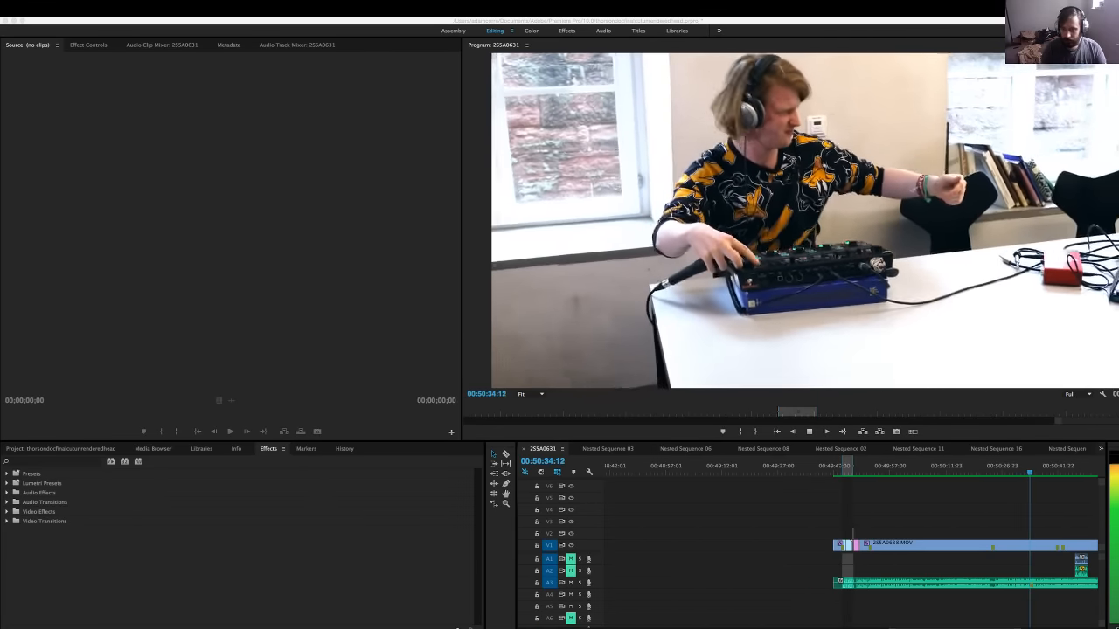
{"action": "key", "text": "space"}
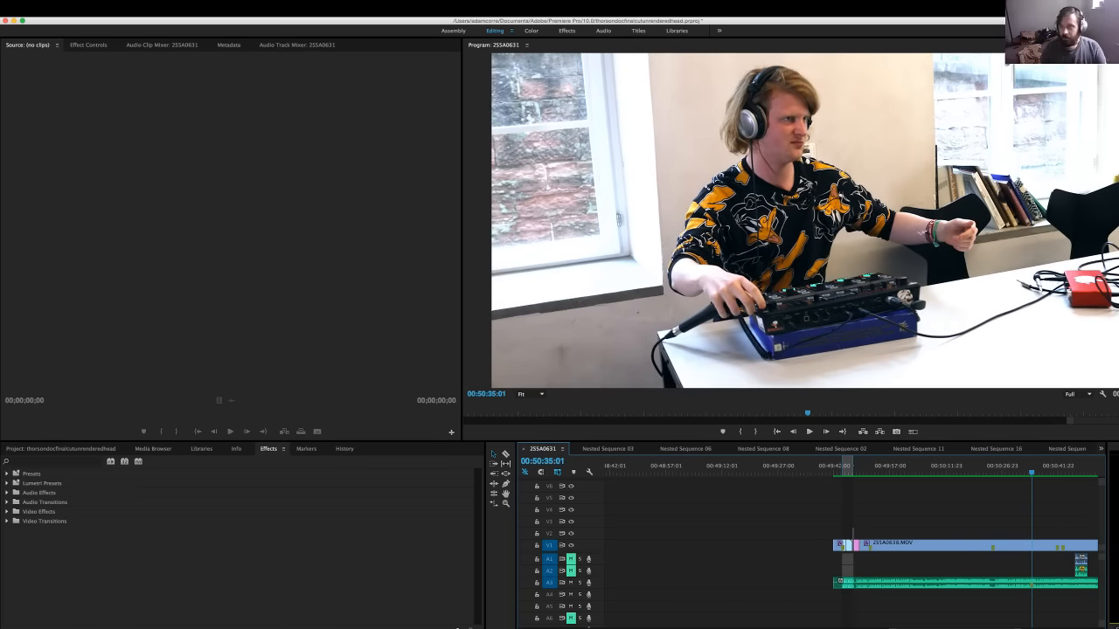
{"action": "key", "text": "super+Tab"}
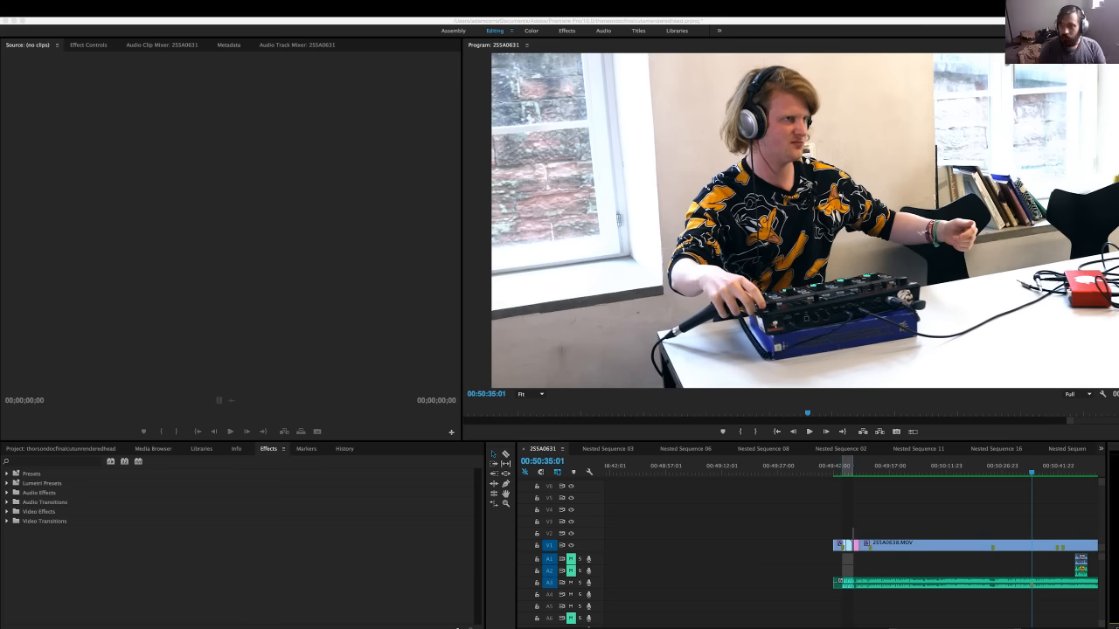
{"action": "key", "text": "super+Tab"}
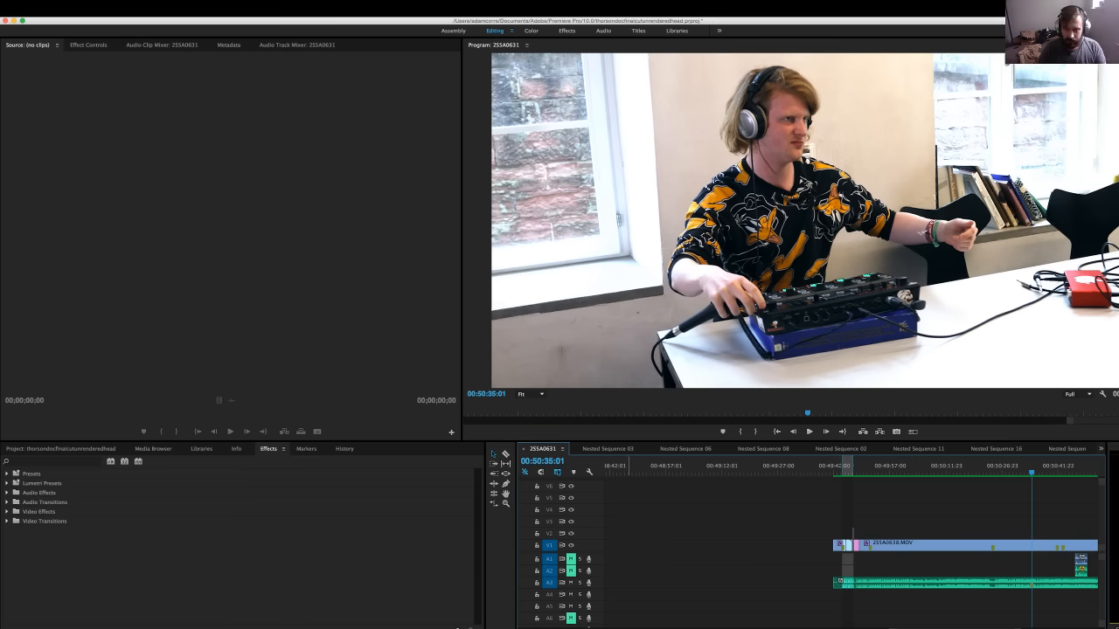
{"action": "key", "text": "space"}
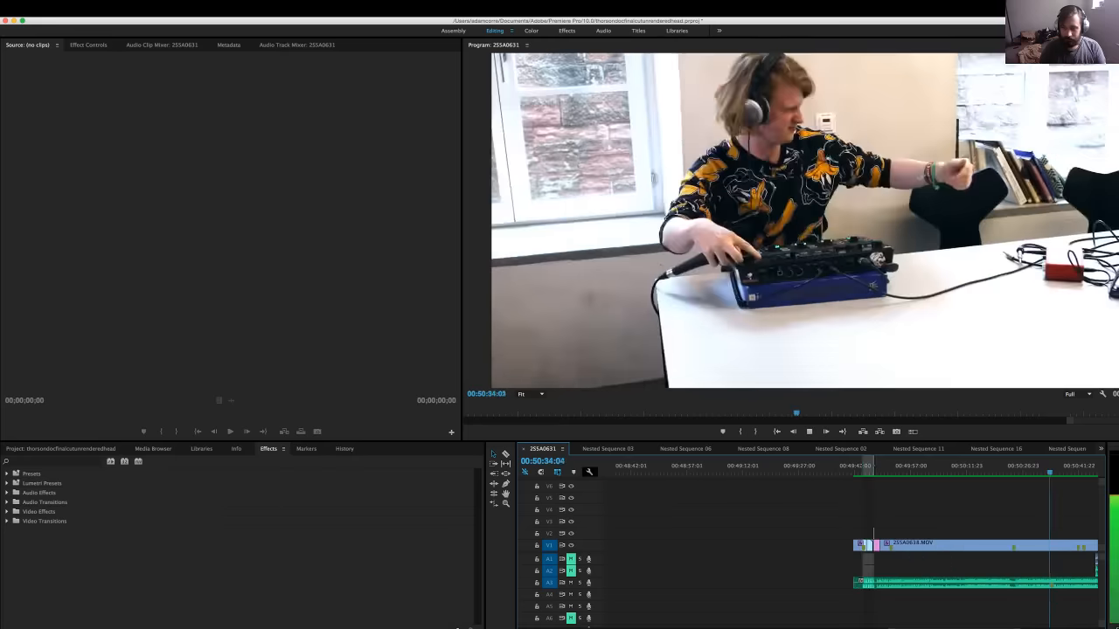
{"action": "key", "text": "space"}
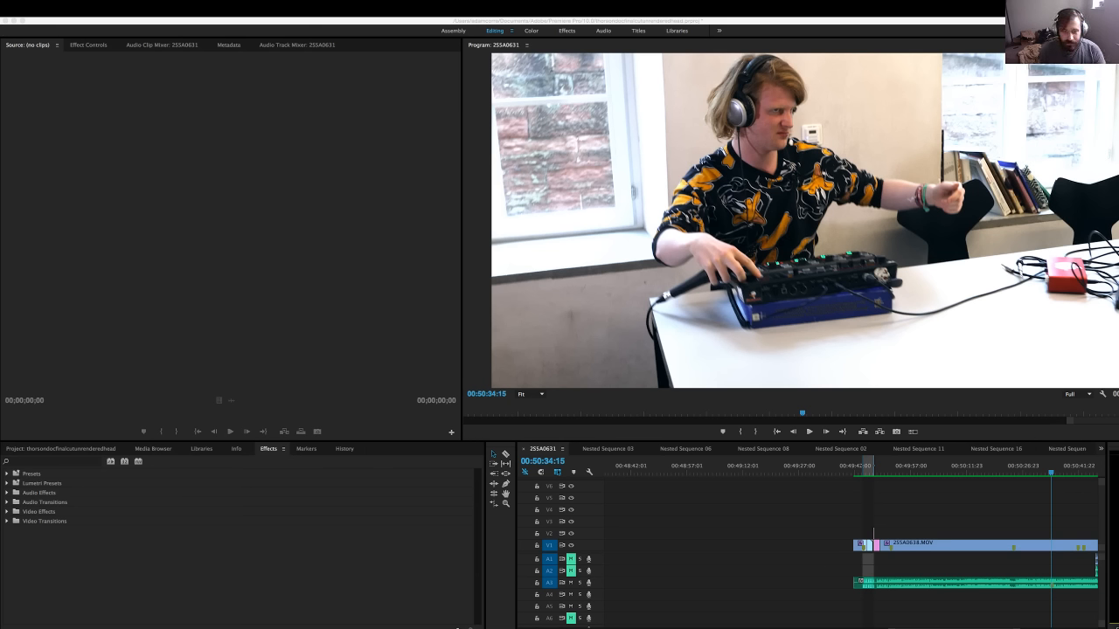
Mark an in-to-out range around the whole clip group, from 00:49:33:11 to 00:51:06:08
{"action": "left_click", "coordinate": [457, 628]}
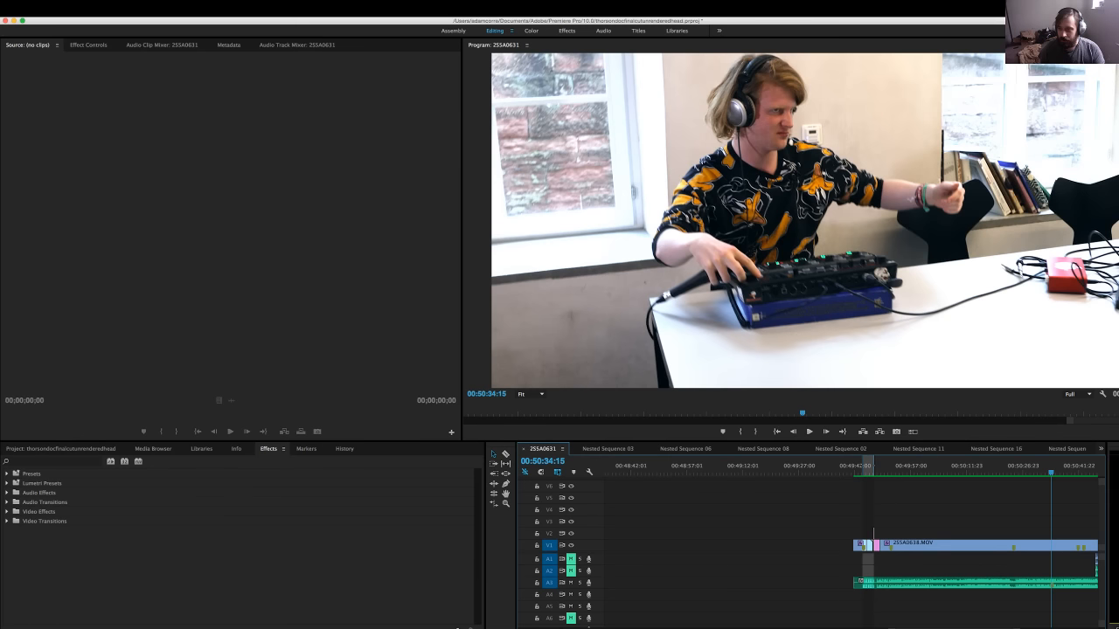
{"action": "left_click_drag", "start_coordinate": [893, 467], "coordinate": [880, 467]}
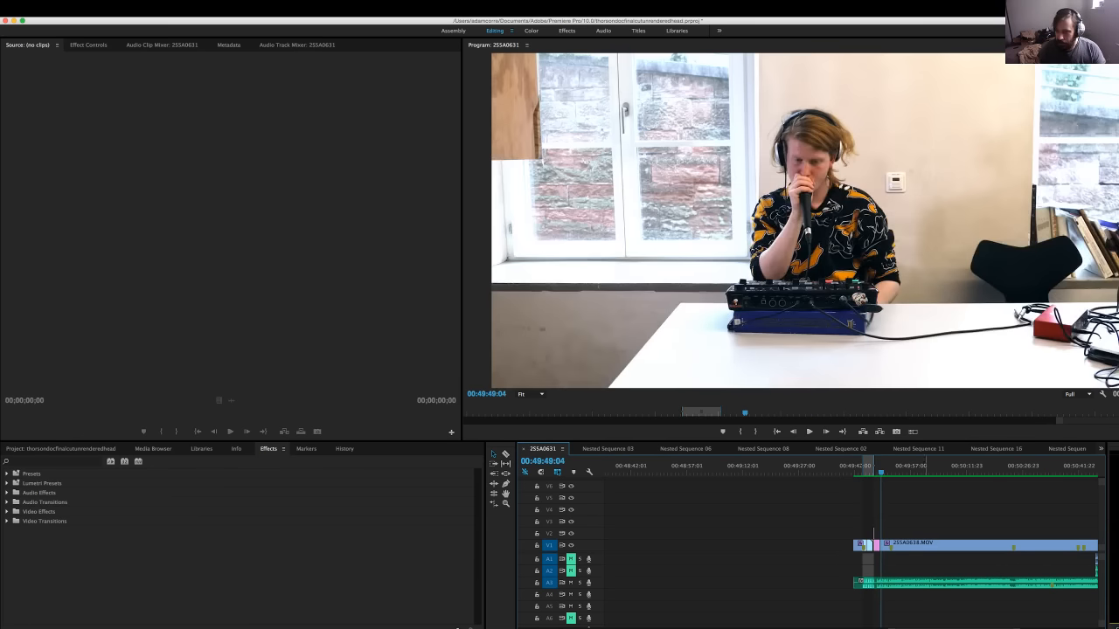
{"action": "key", "text": "minus"}
{"action": "key", "text": "minus"}
{"action": "key", "text": "minus"}
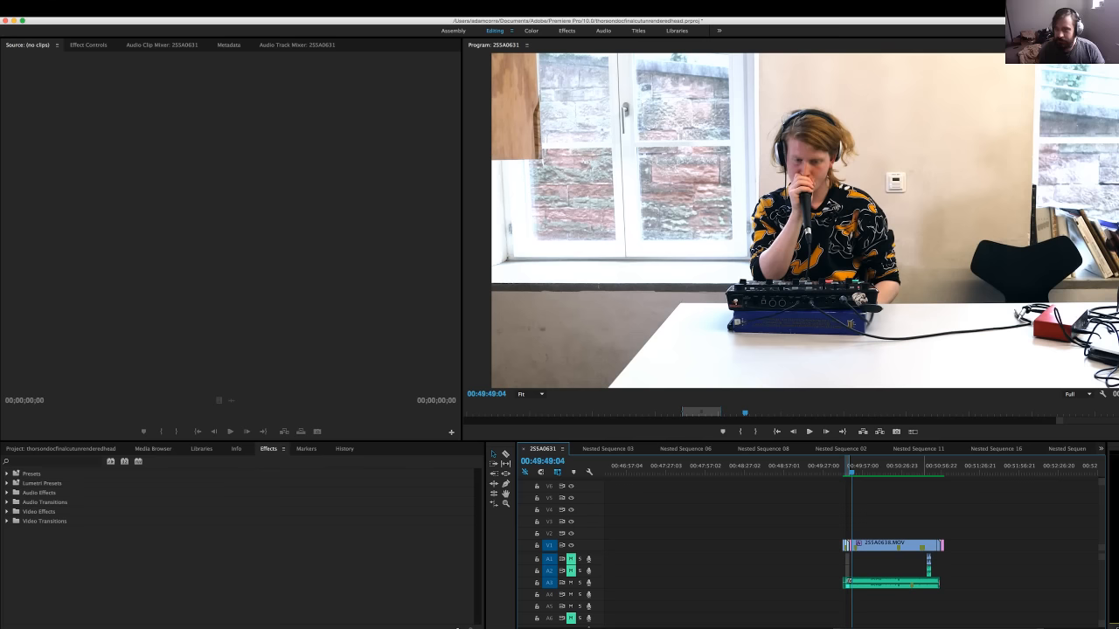
{"action": "left_click", "coordinate": [952, 466]}
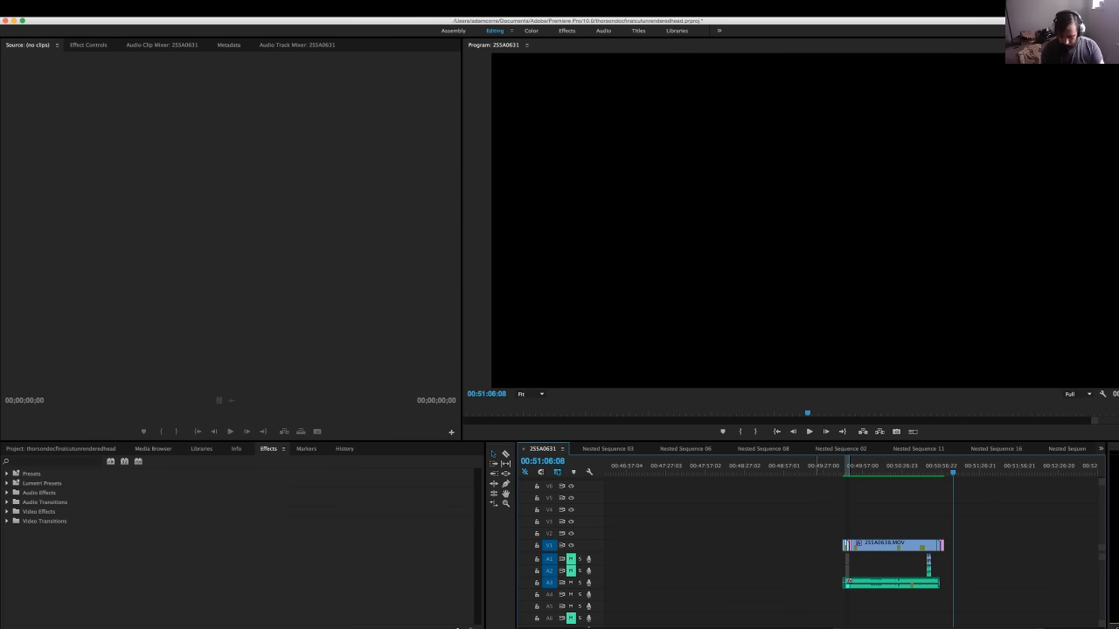
{"action": "key", "text": "x"}
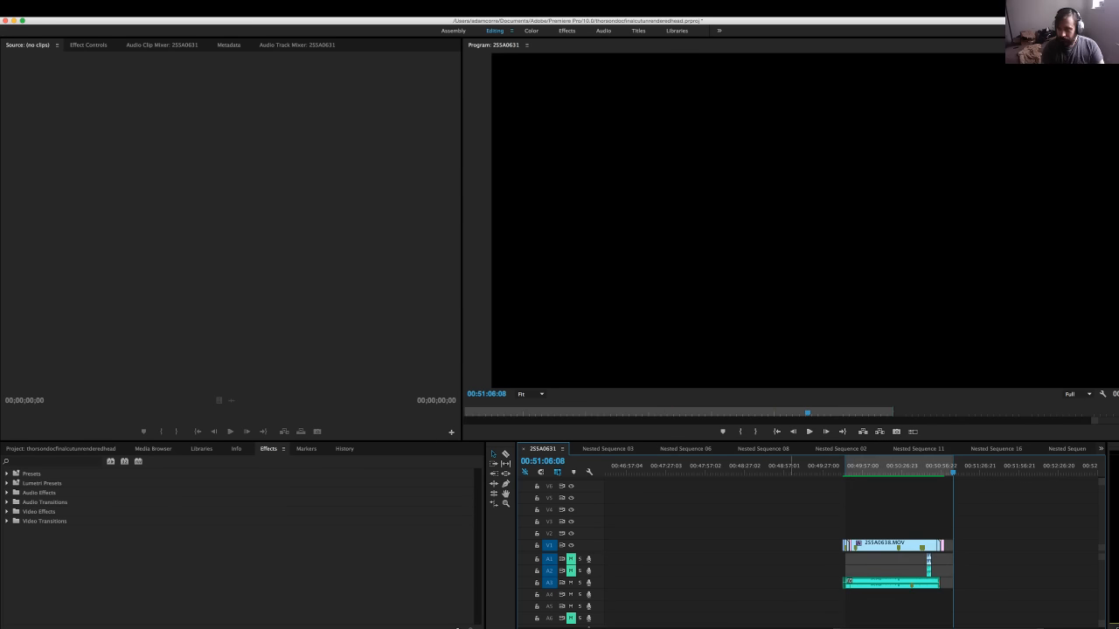
{"action": "left_click", "coordinate": [831, 466]}
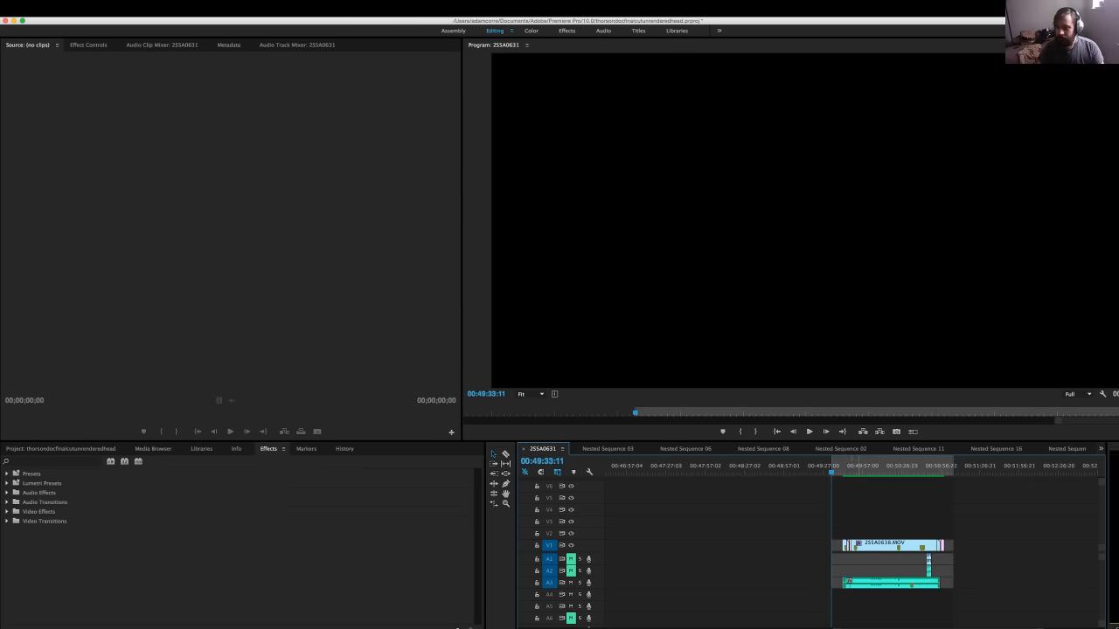
Paste a copy of the clip group into the empty timeline area at 00:51:17:13
{"action": "left_click", "coordinate": [861, 465]}
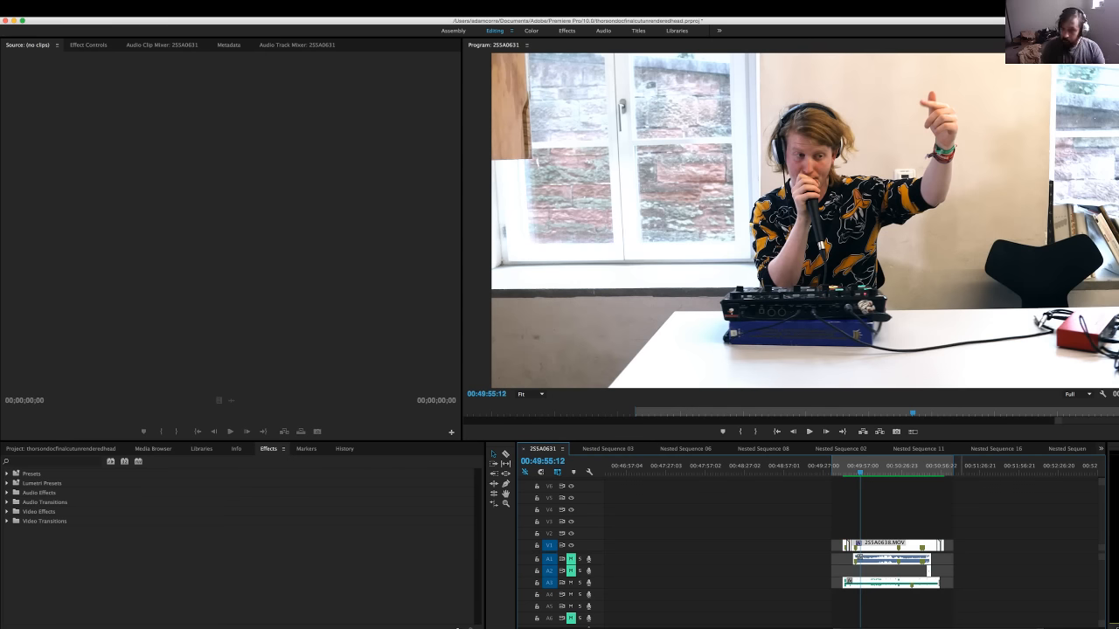
{"action": "left_click", "coordinate": [967, 466]}
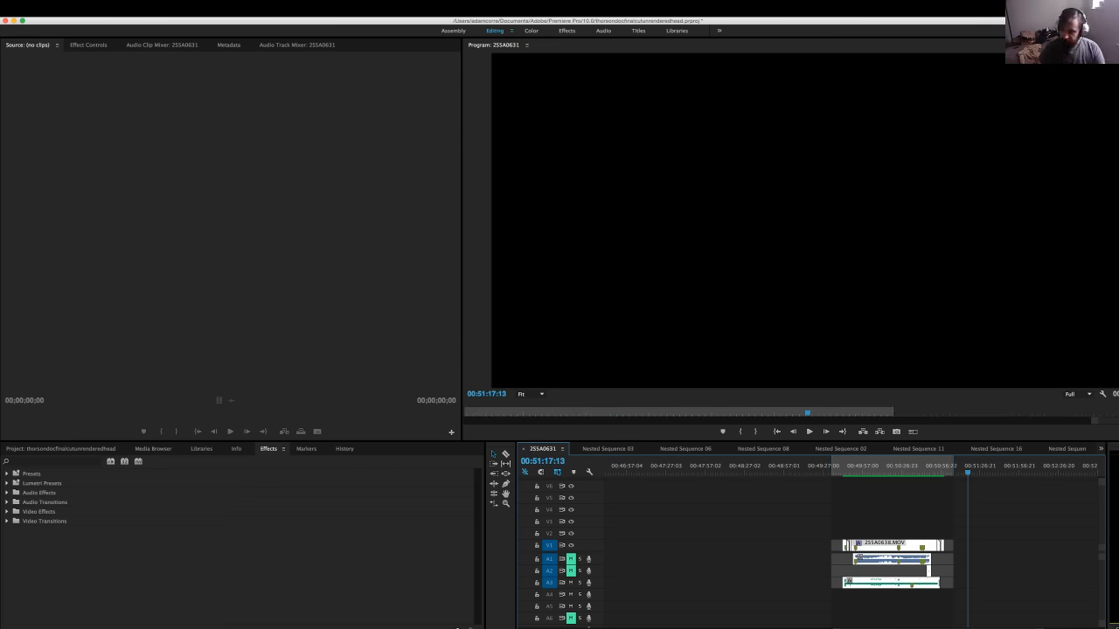
{"action": "key", "text": "ctrl+v"}
{"action": "left_click", "coordinate": [988, 466]}
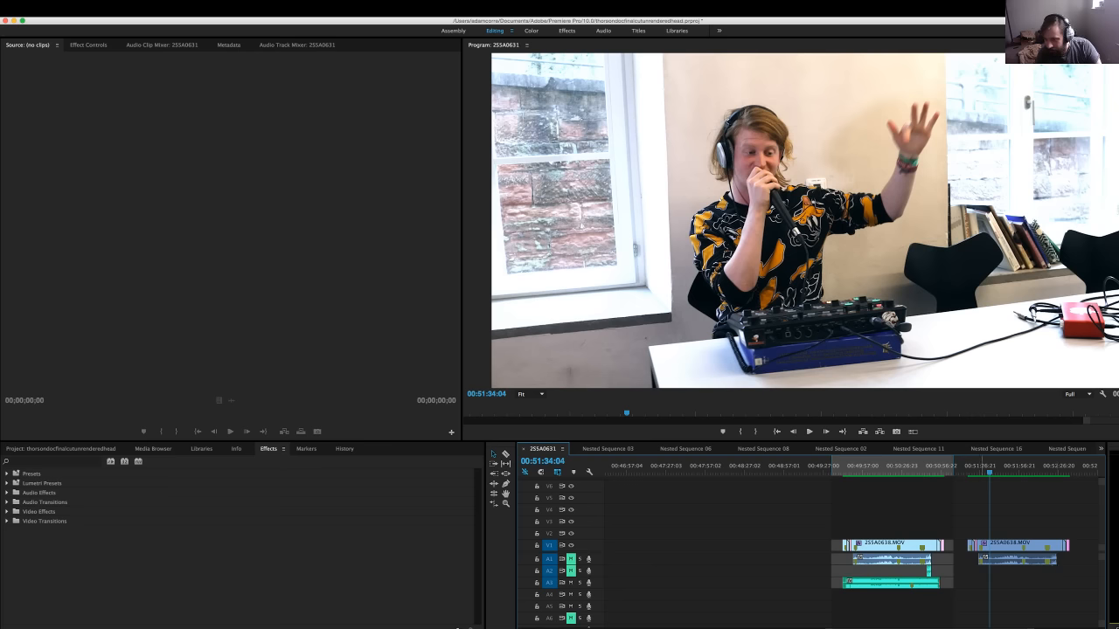
Delete the pink logo clip before the main 2S5A0638.MOV clip in the pasted copy
{"action": "left_click", "coordinate": [975, 465]}
{"action": "key", "text": "="}
{"action": "key", "text": "="}
{"action": "key", "text": "="}
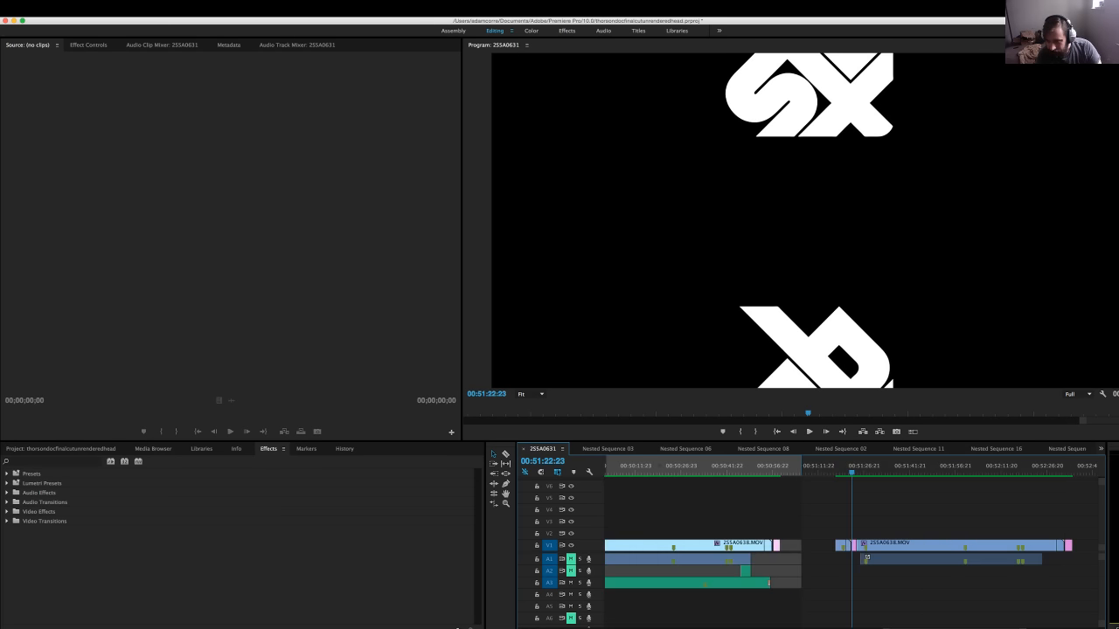
{"action": "left_click_drag", "start_coordinate": [835, 512], "coordinate": [869, 545]}
{"action": "key", "text": "Delete"}
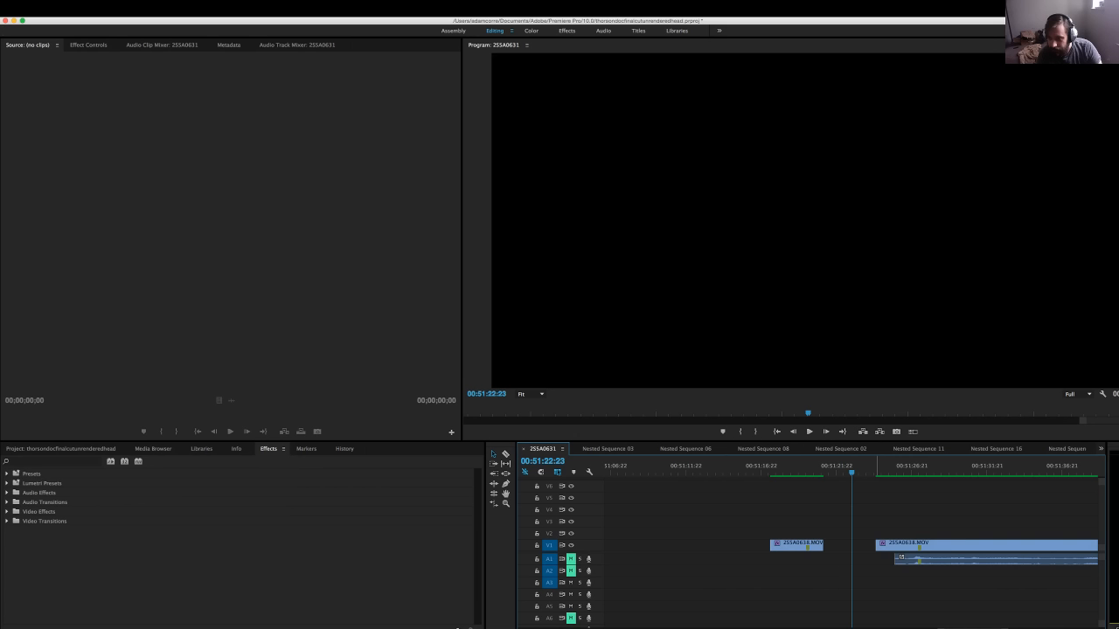
Extend the copied A1 audio to match both ends of the main video clip and remove the short clips after it
{"action": "left_click_drag", "start_coordinate": [894, 560], "coordinate": [876, 560]}
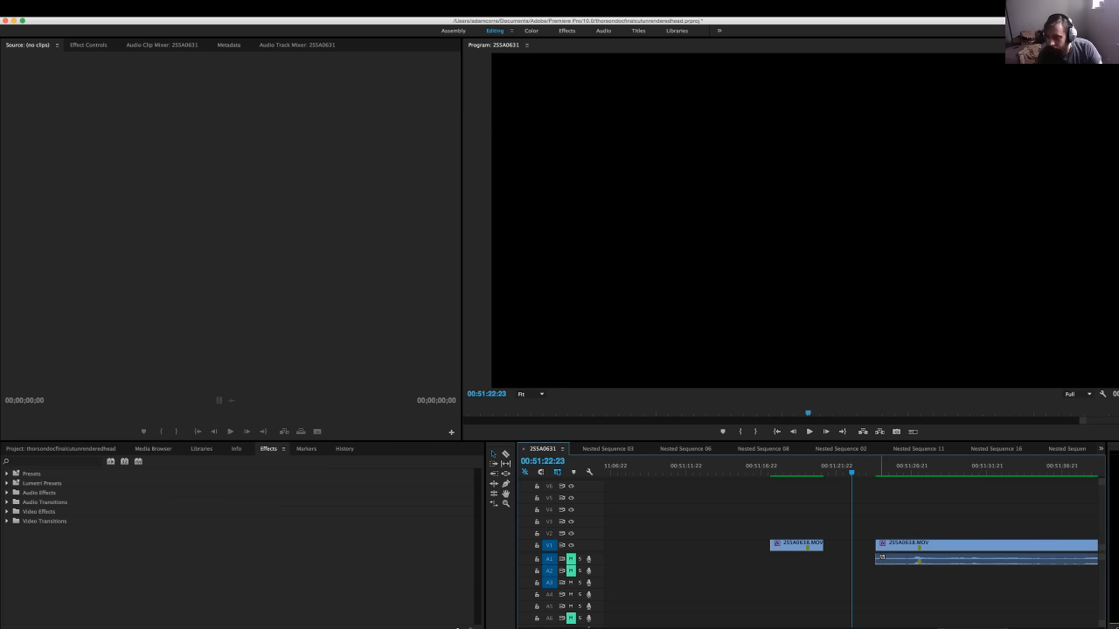
{"action": "key", "text": "minus"}
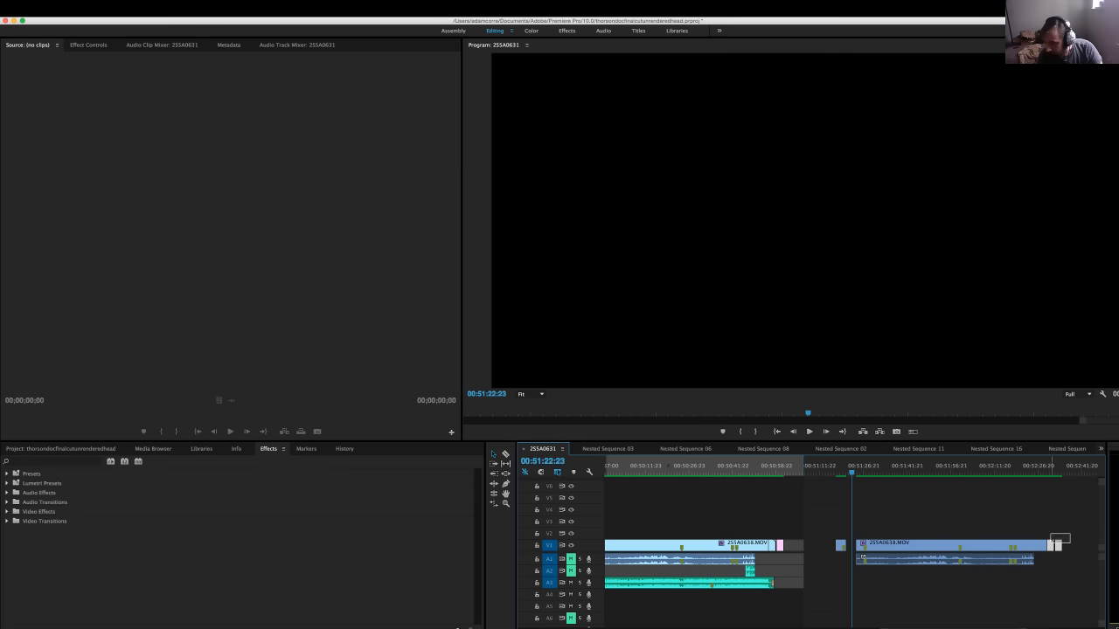
{"action": "left_click_drag", "start_coordinate": [1033, 559], "coordinate": [1047, 559]}
Play the copy to 00:51:28:18, open the main video clip's effect settings and turn off its RGB Curves effect
{"action": "key", "text": "space"}
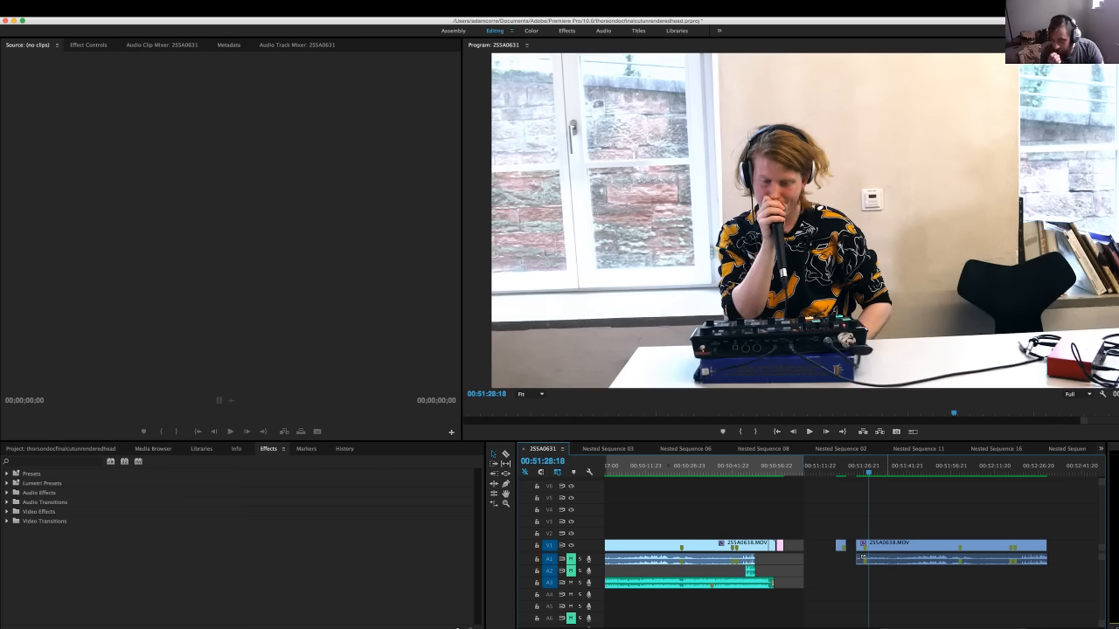
{"action": "left_click", "coordinate": [951, 545]}
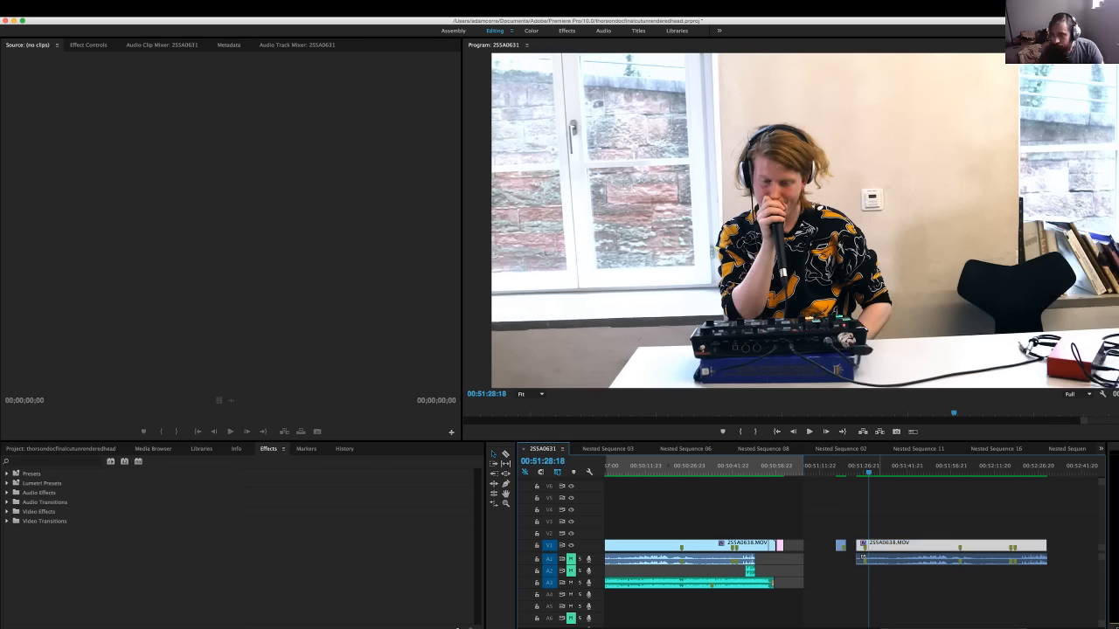
{"action": "double_click", "coordinate": [951, 545]}
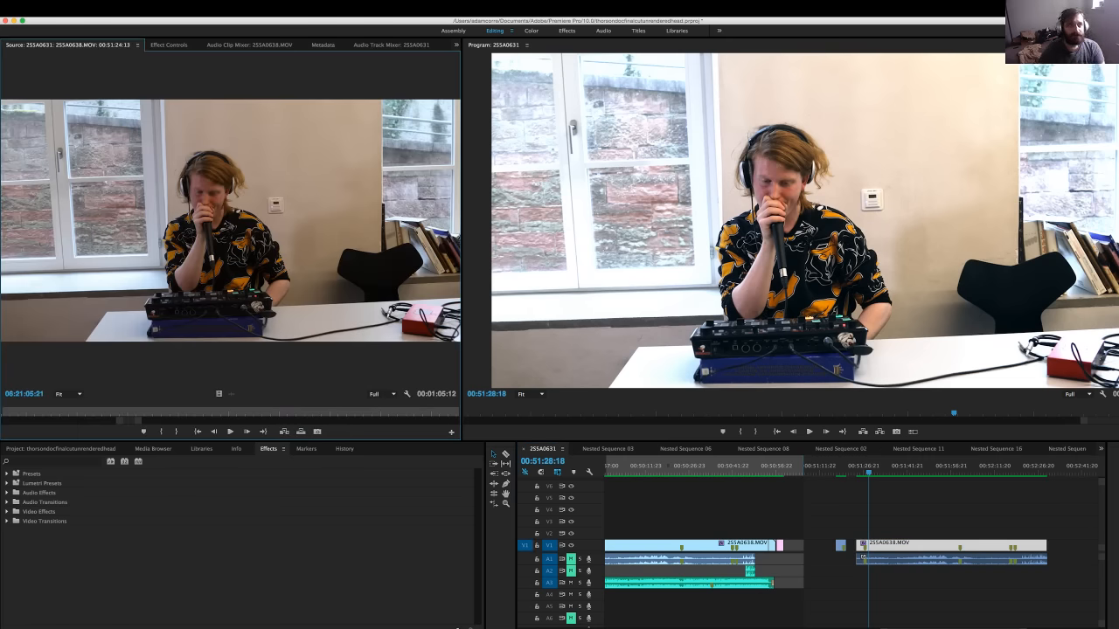
{"action": "key", "text": "shift+5"}
{"action": "left_click", "coordinate": [7, 112]}
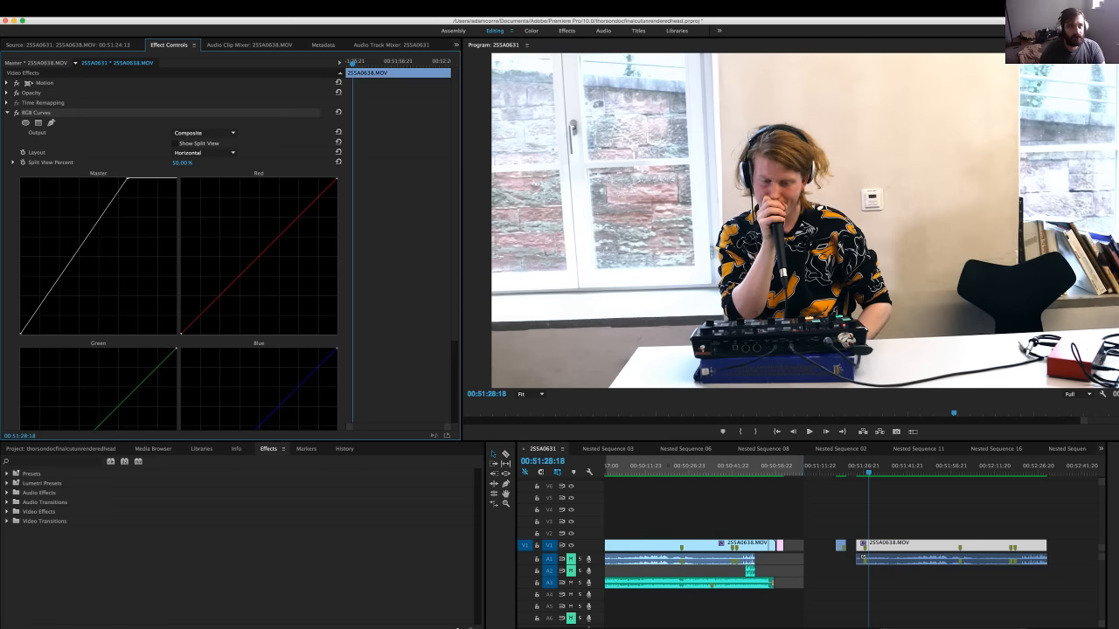
{"action": "left_click", "coordinate": [16, 113]}
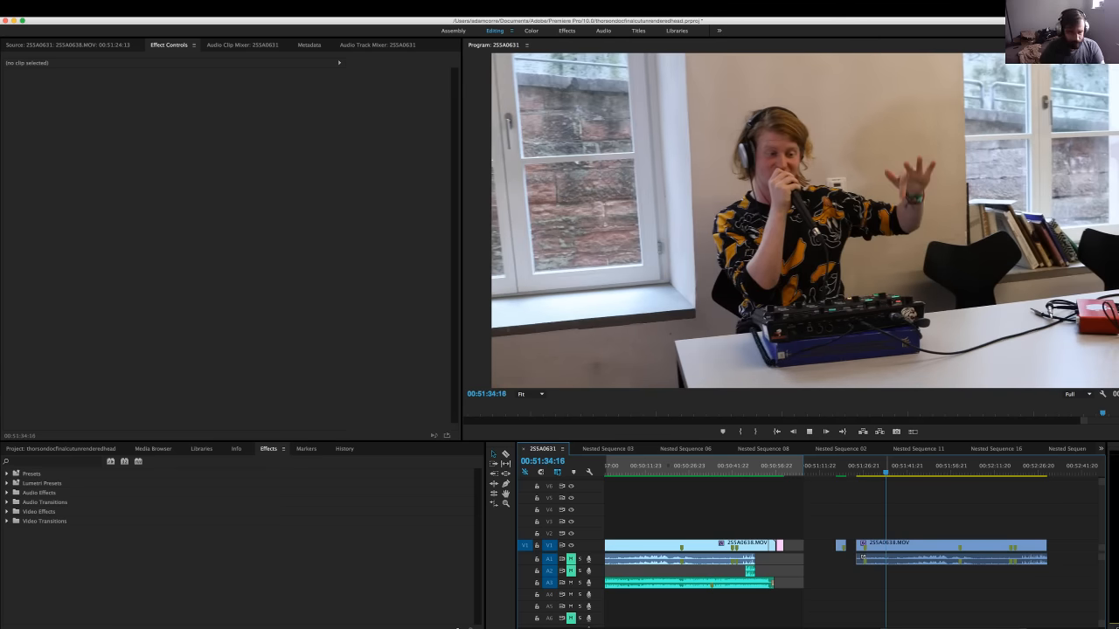
Play short stretches of the copied clip around 00:51:34 to compare the ungraded and graded picture
{"action": "key", "text": "space"}
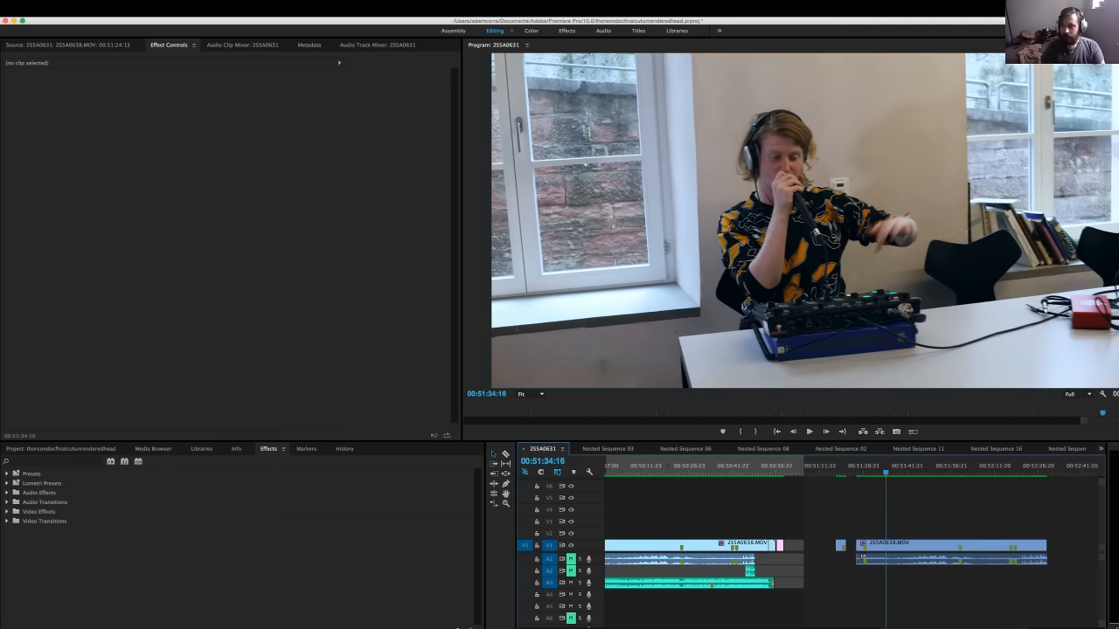
{"action": "key", "text": "space"}
{"action": "key", "text": "space"}
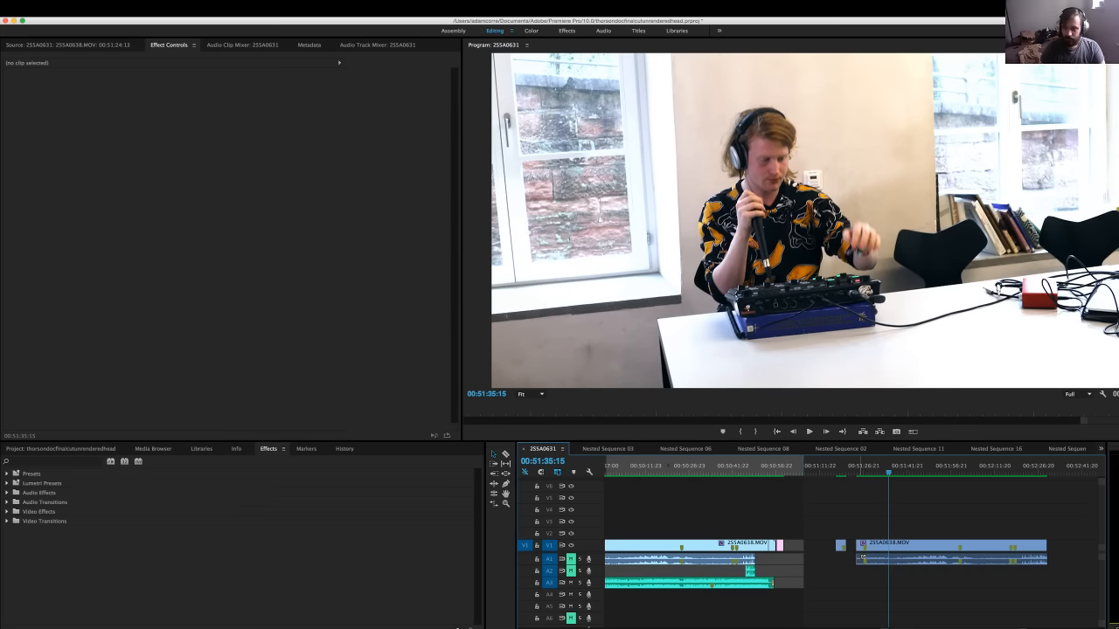
{"action": "key", "text": "space"}
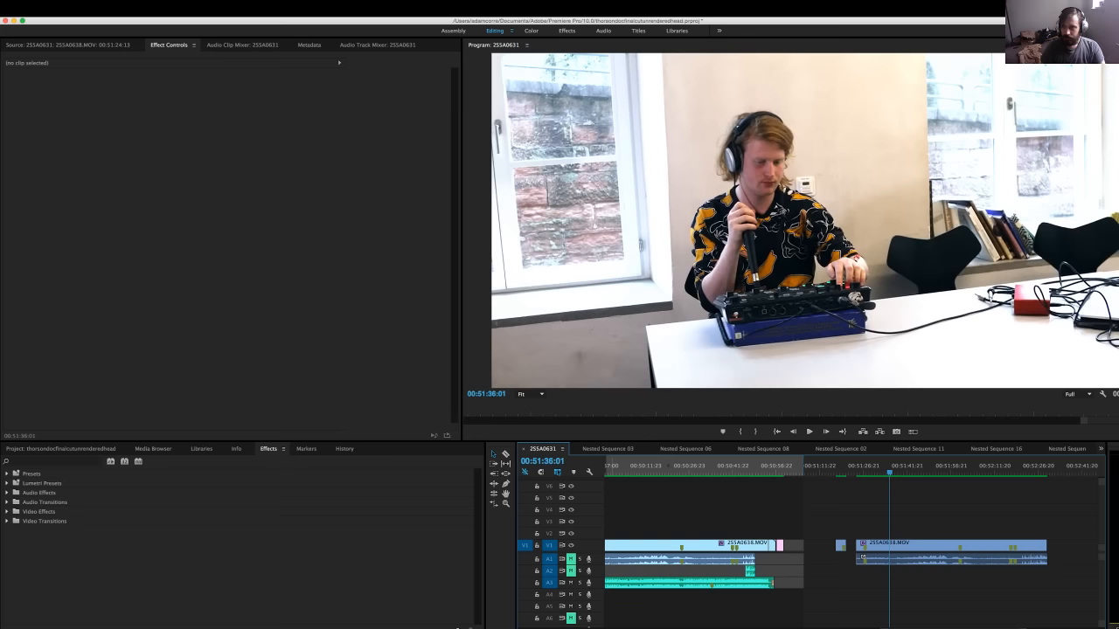
Return to the start of the copied main 2S5A0638.MOV clip at 00:51:25:08 and turn off its RGB Curves effect
{"action": "key", "text": "Up"}
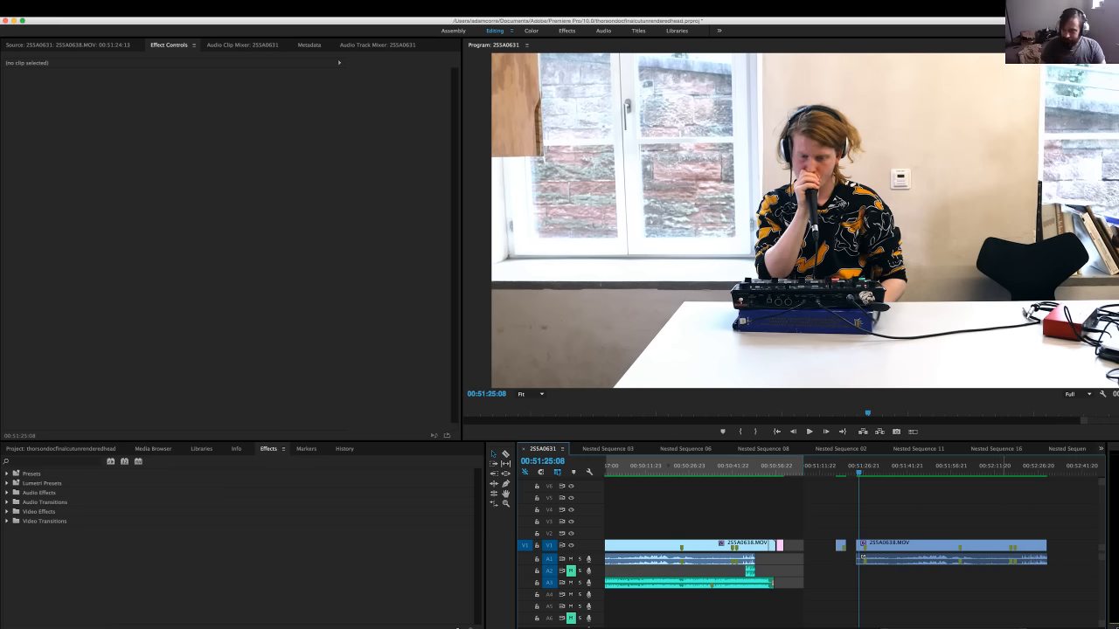
{"action": "left_click", "coordinate": [882, 546]}
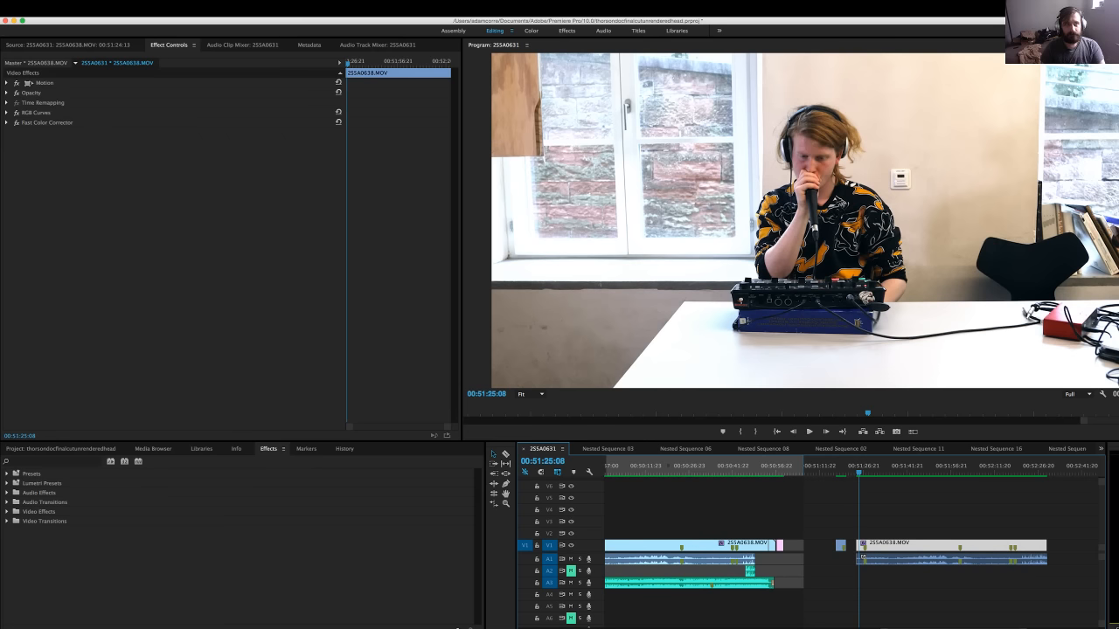
{"action": "left_click", "coordinate": [16, 123]}
{"action": "left_click", "coordinate": [16, 113]}
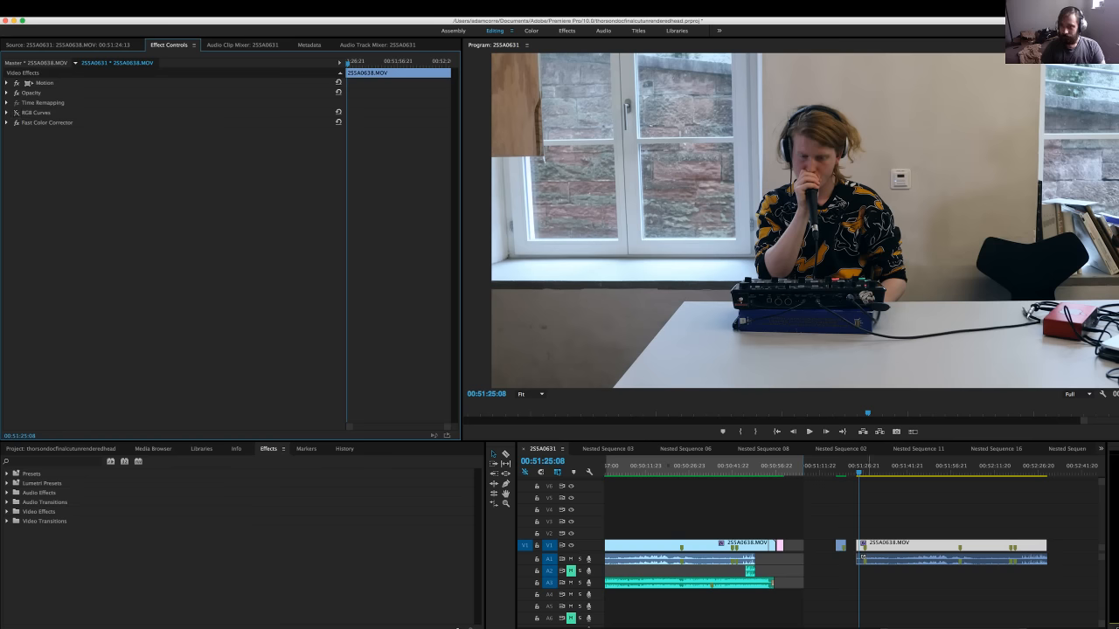
Play a short stretch of the ungraded copy, go back to 00:51:25:08, deselect the clip and play it through to its end
{"action": "key", "text": "space"}
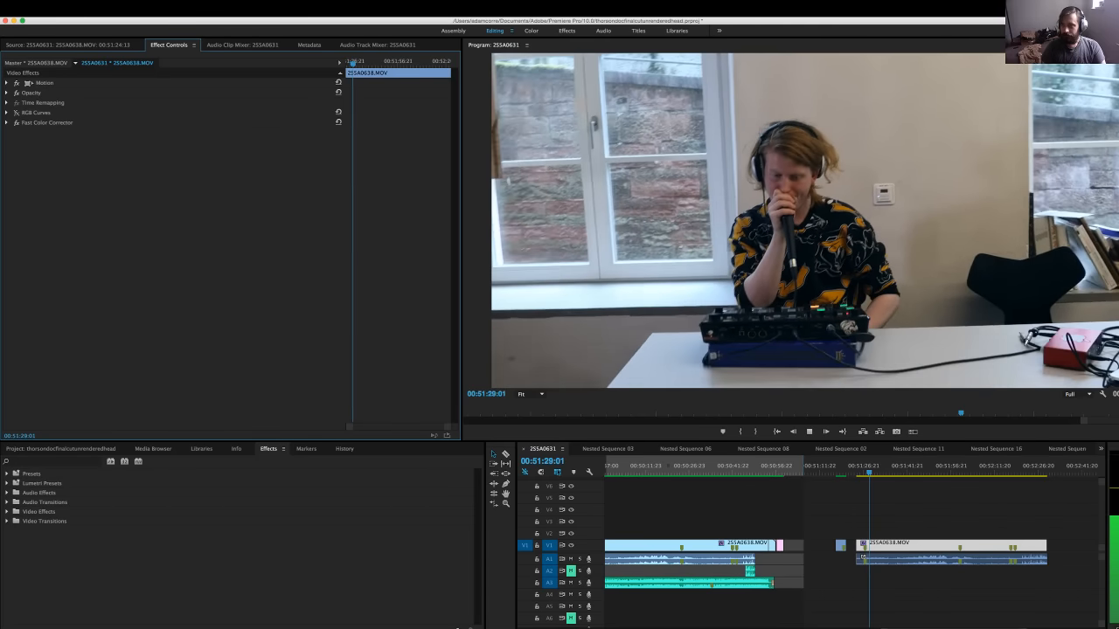
{"action": "key", "text": "space"}
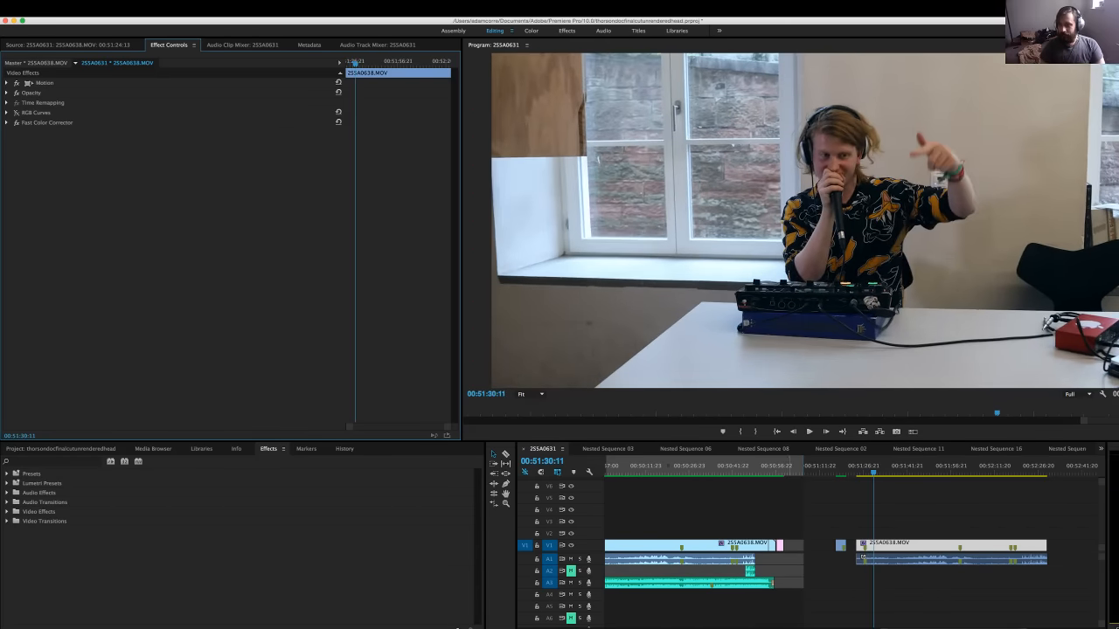
{"action": "left_click", "coordinate": [858, 465]}
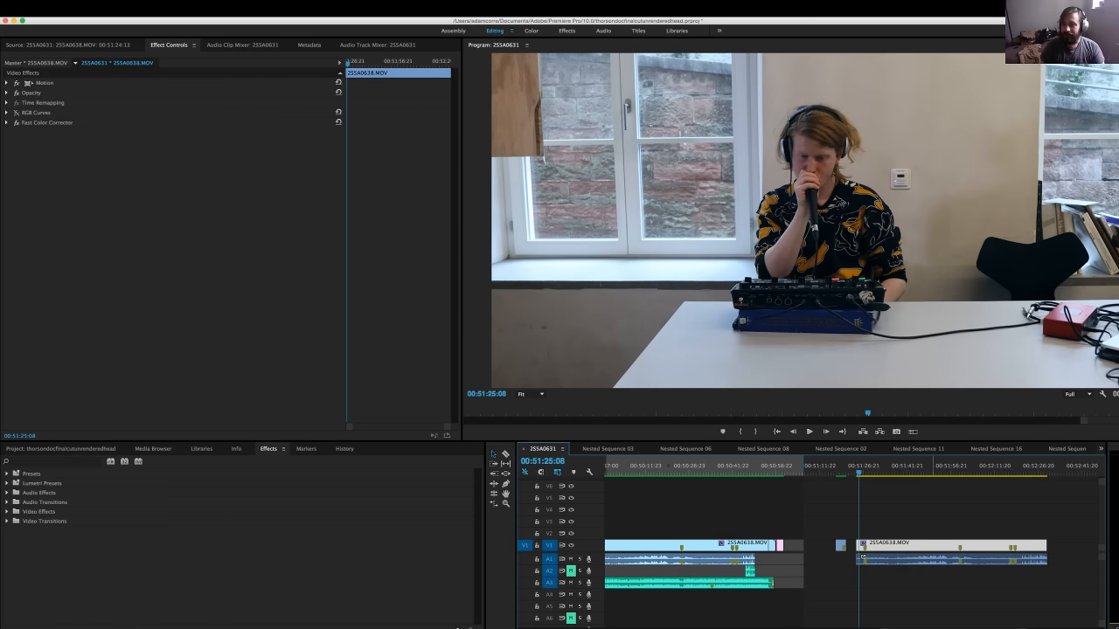
{"action": "key", "text": "super+shift+a"}
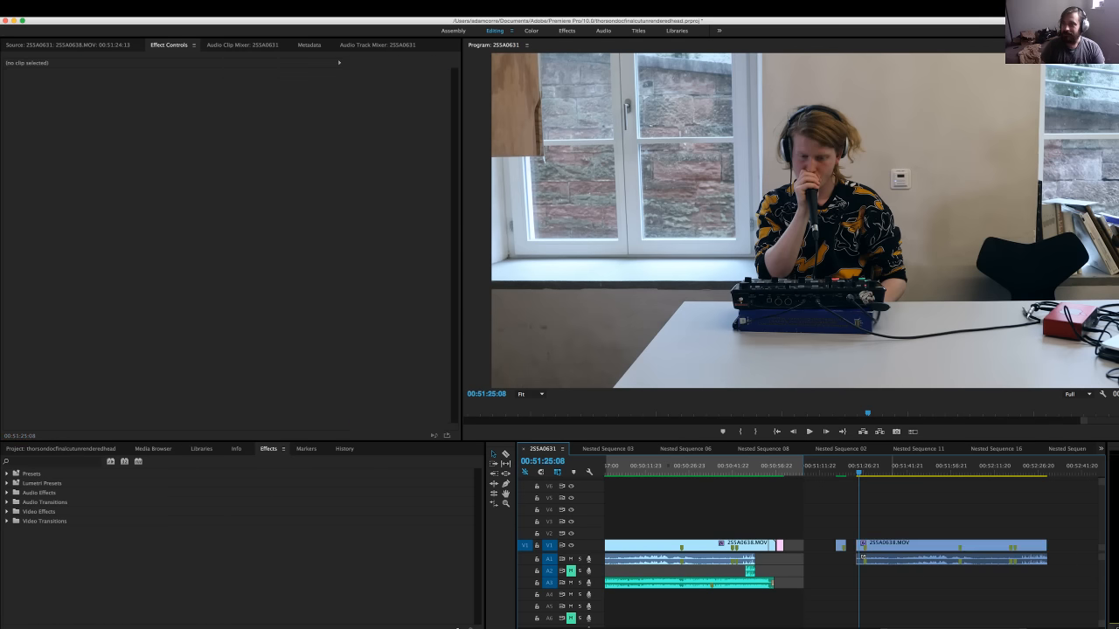
{"action": "key", "text": "space"}
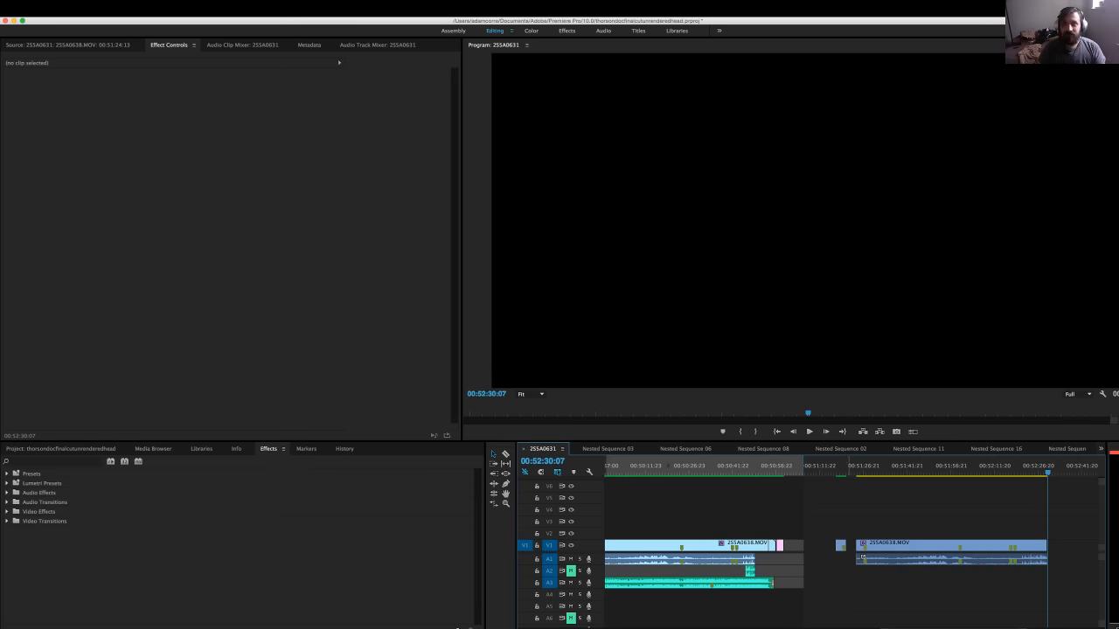
Go back to the opening of the original edit and mute audio track A1
{"action": "key", "text": "Up"}
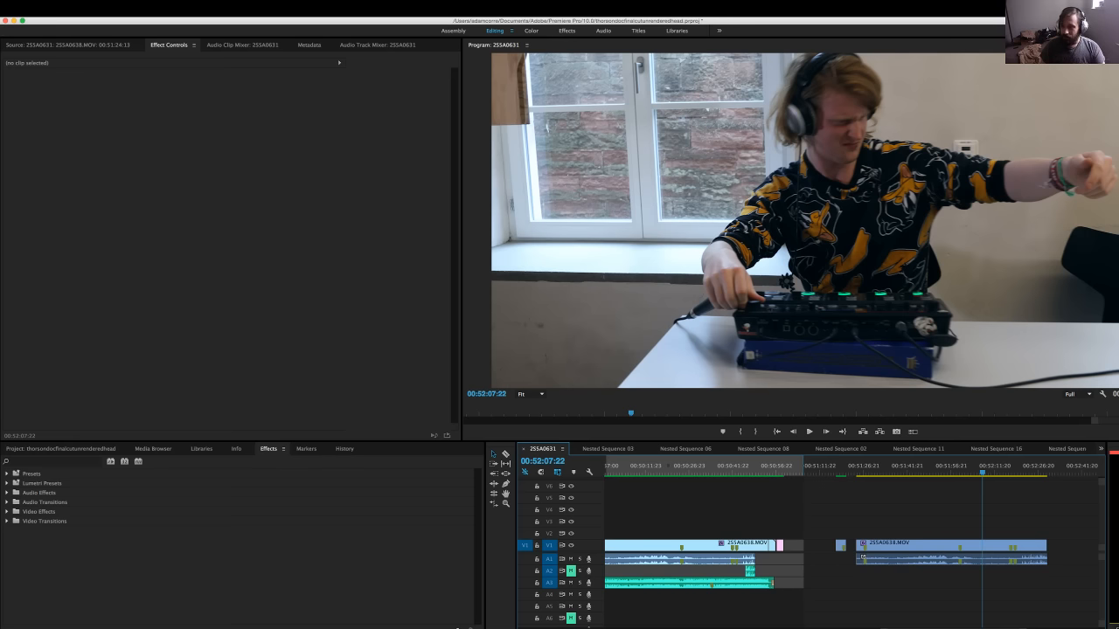
{"action": "scroll", "coordinate": [809, 559], "scroll_direction": "left", "scroll_amount": 6}
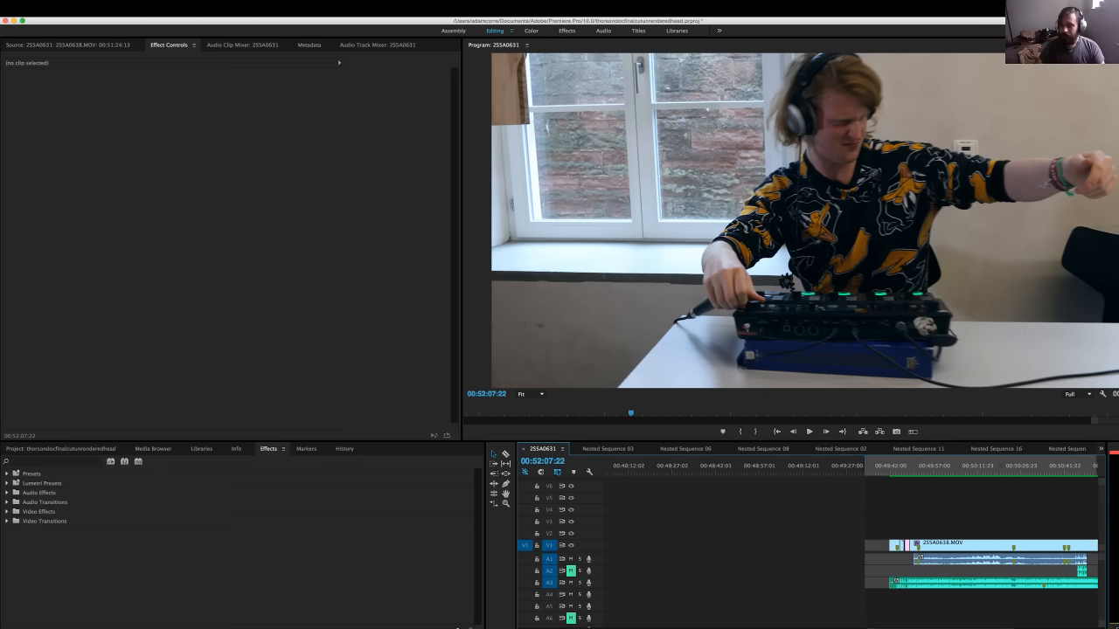
{"action": "key", "text": "Up"}
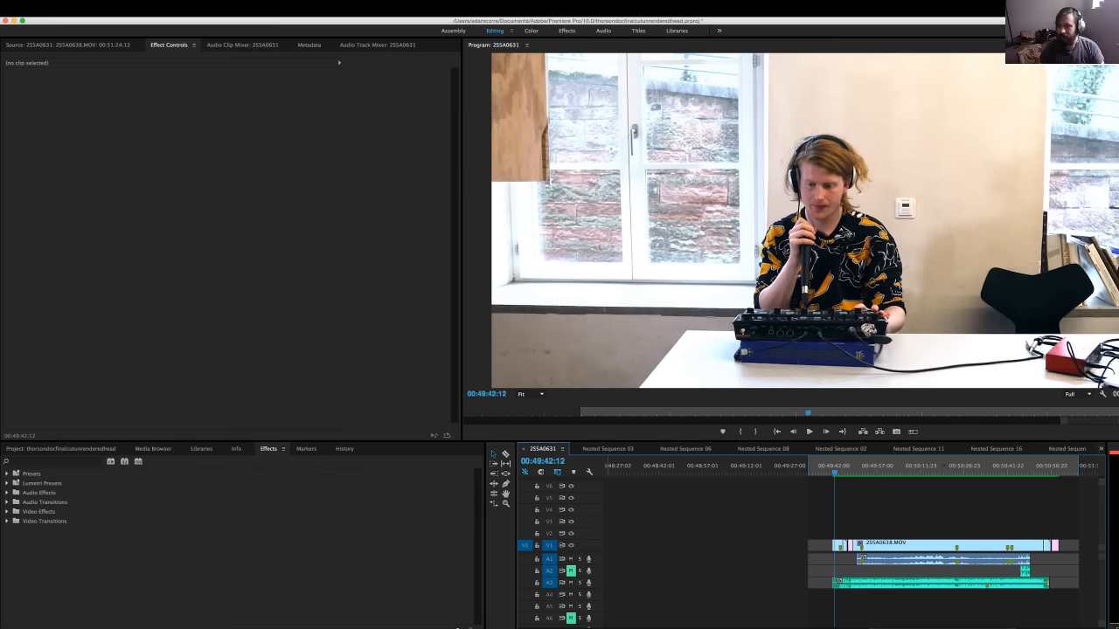
{"action": "left_click", "coordinate": [570, 558]}
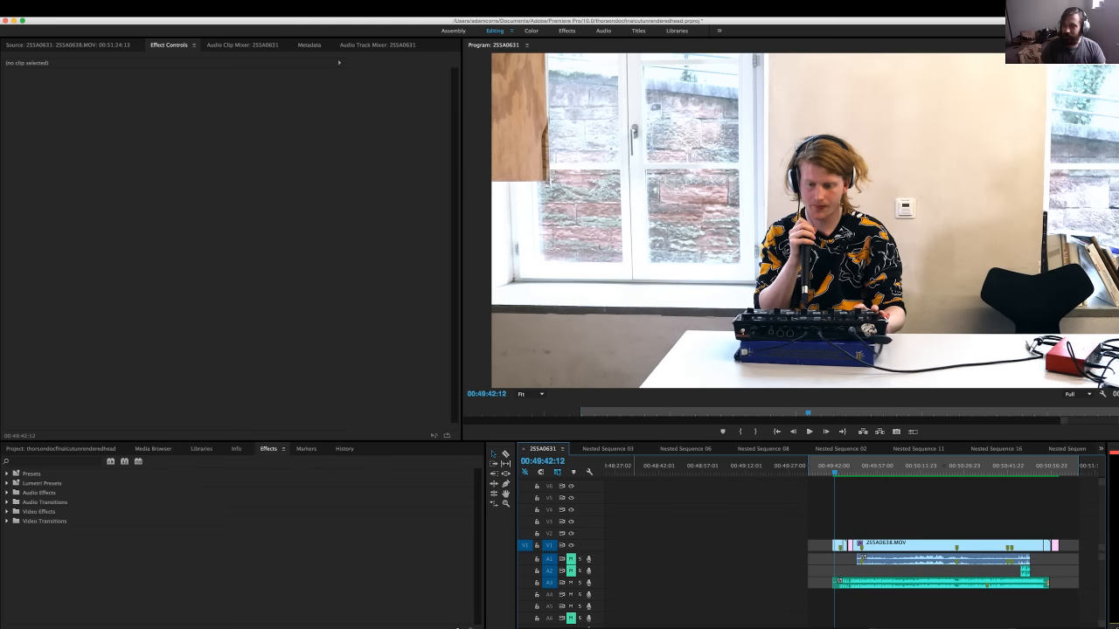
Step back to 00:49:41:11, just before the original edit, and play it through to the closing logo at 00:50:58:09
{"action": "key", "text": "shift+Left"}
{"action": "key", "text": "shift+Left"}
{"action": "key", "text": "shift+Left"}
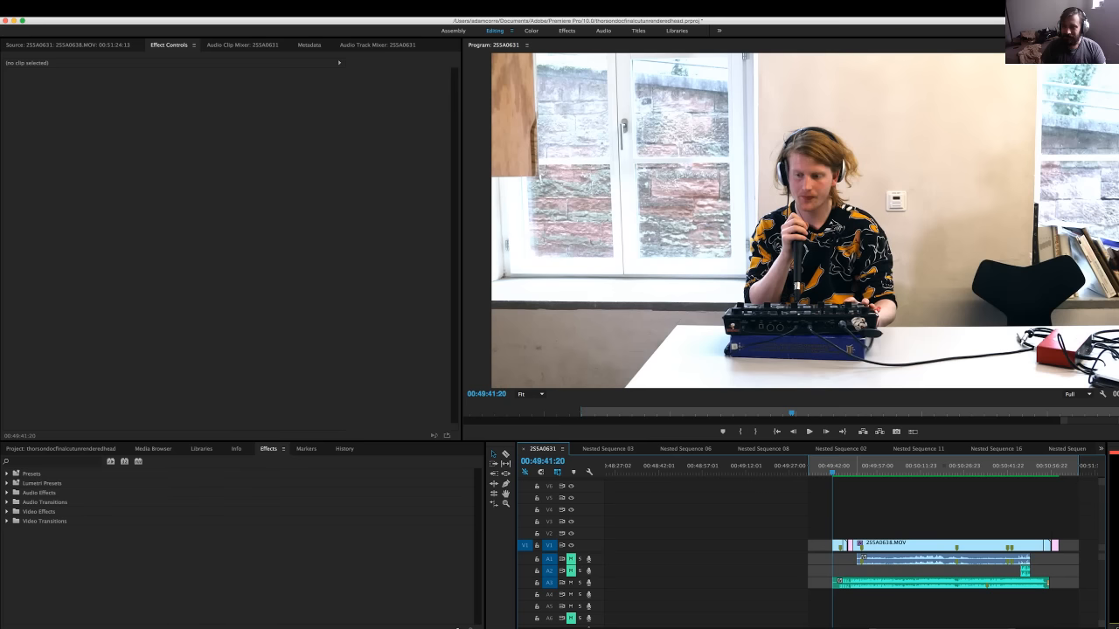
{"action": "key", "text": "Left"}
{"action": "key", "text": "Left"}
{"action": "key", "text": "Left"}
{"action": "key", "text": "Left"}
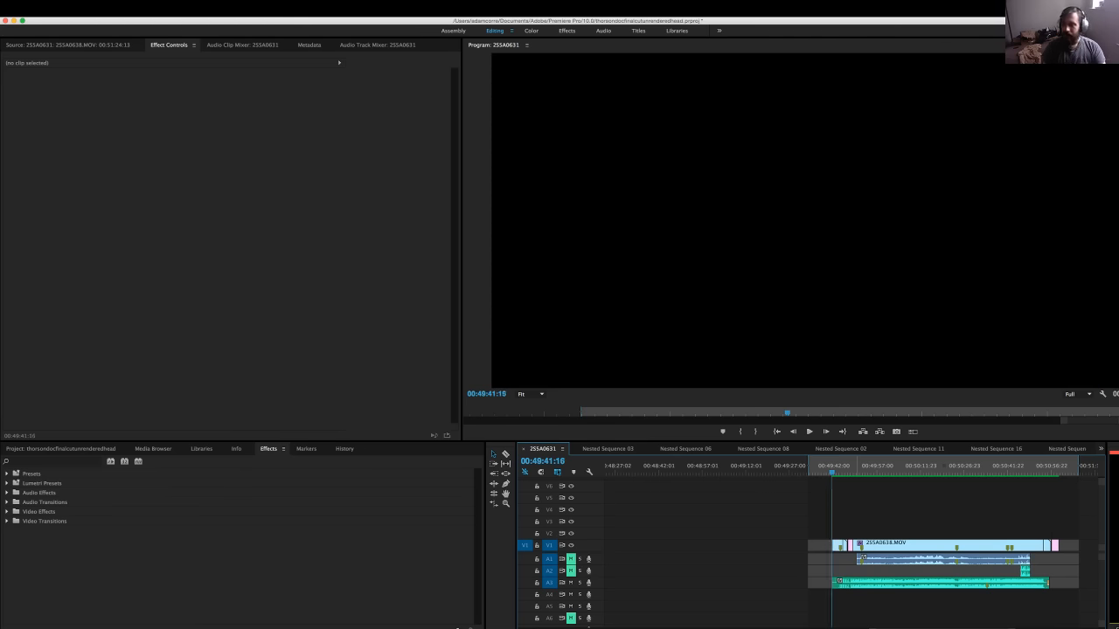
{"action": "key", "text": "Left"}
{"action": "key", "text": "Left"}
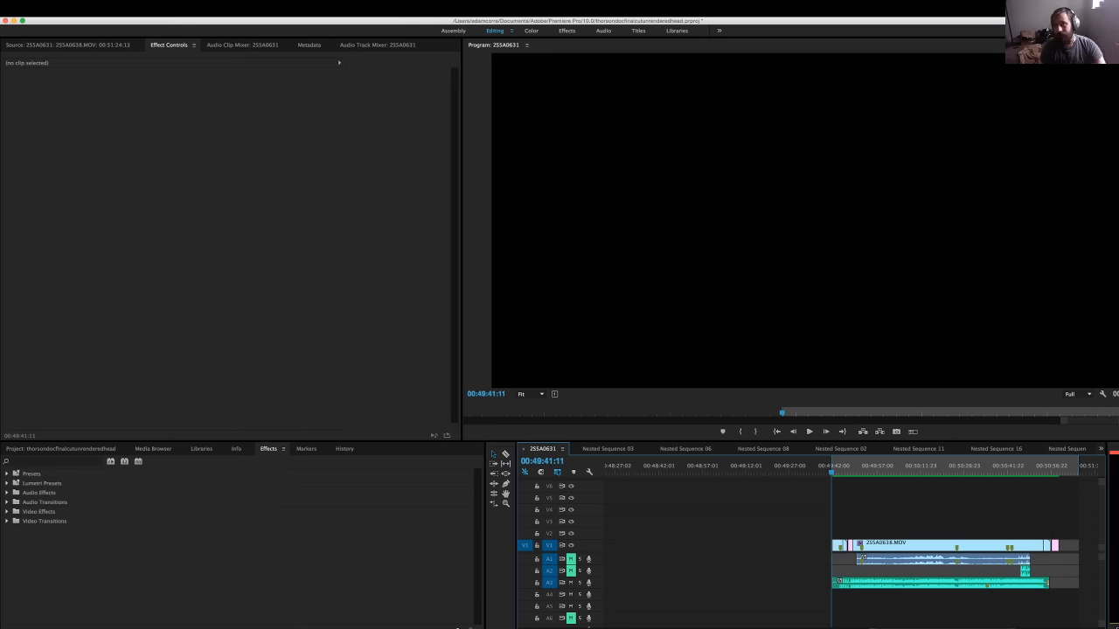
{"action": "key", "text": "space"}
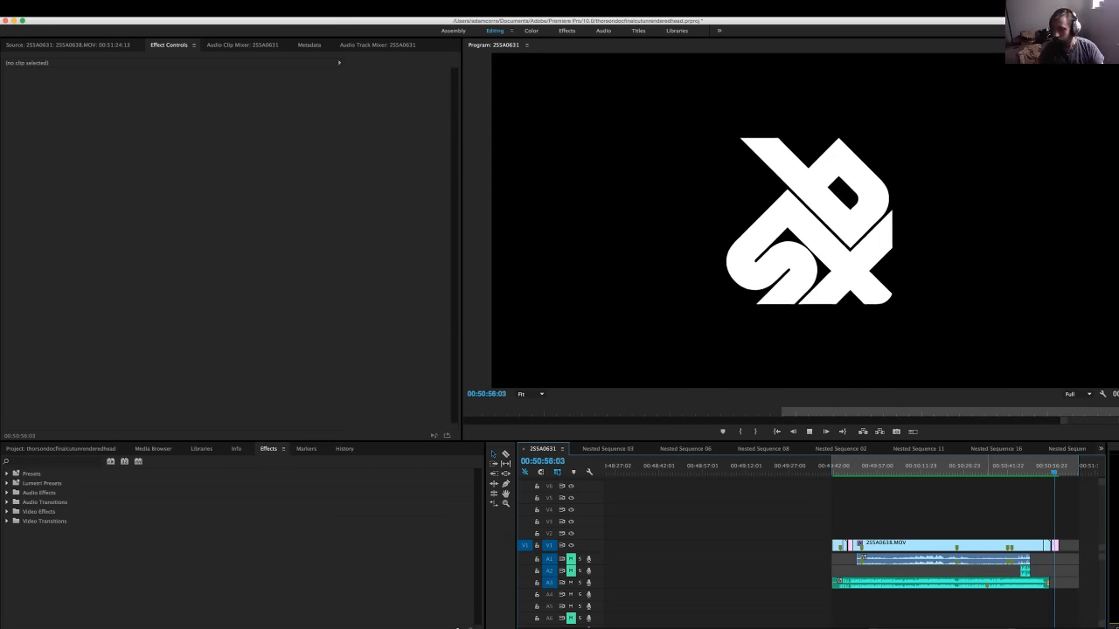
{"action": "key", "text": "space"}
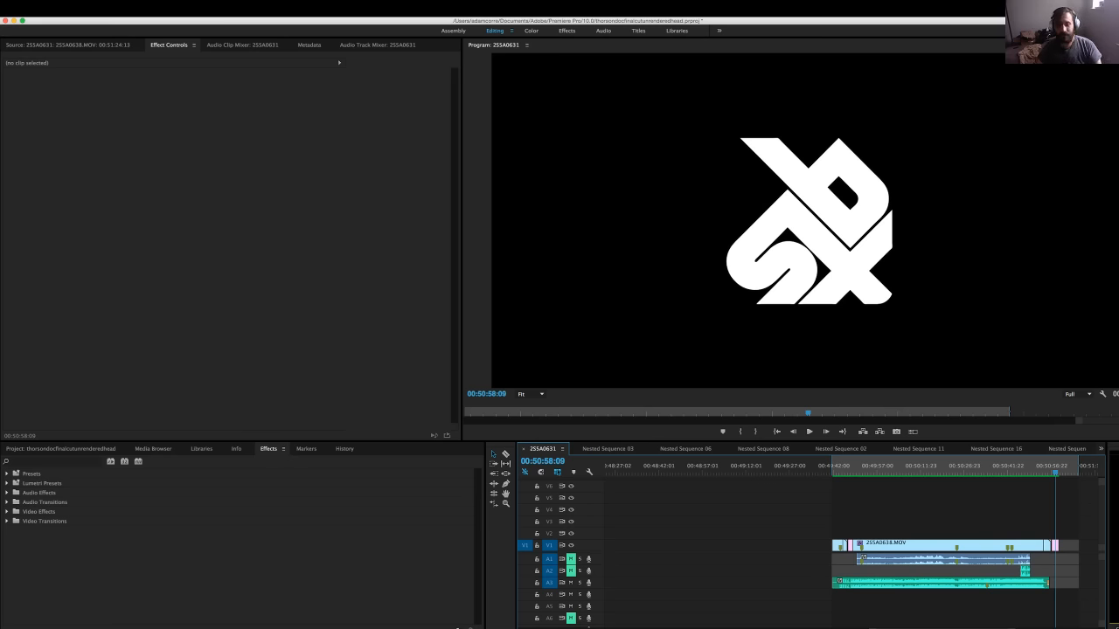
{"action": "key", "text": "super+Tab"}
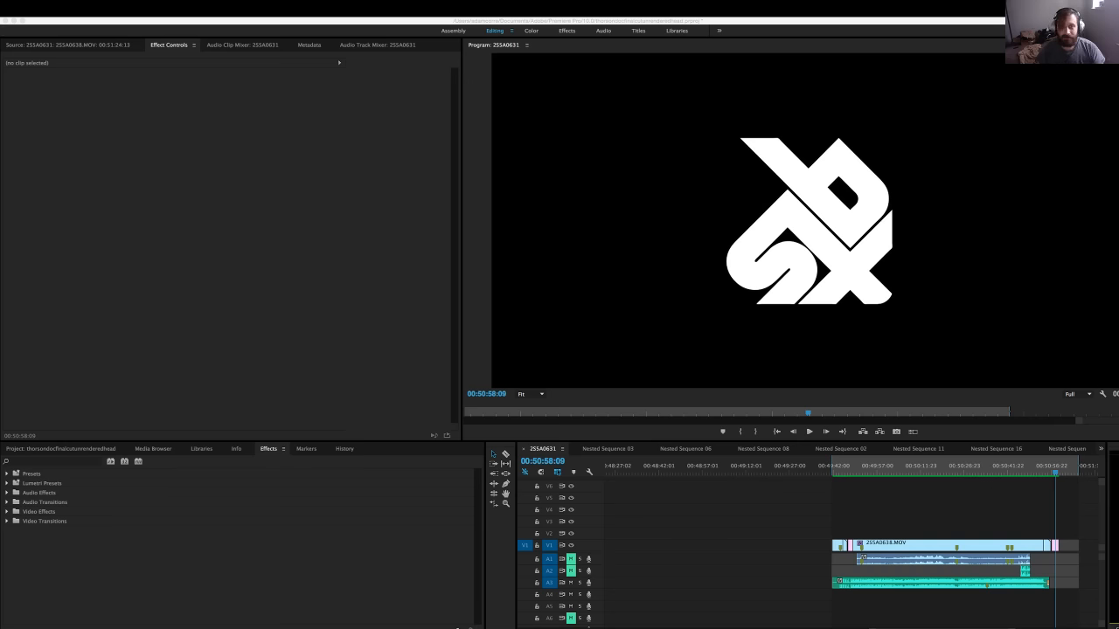
{"action": "key", "text": "super+Tab"}
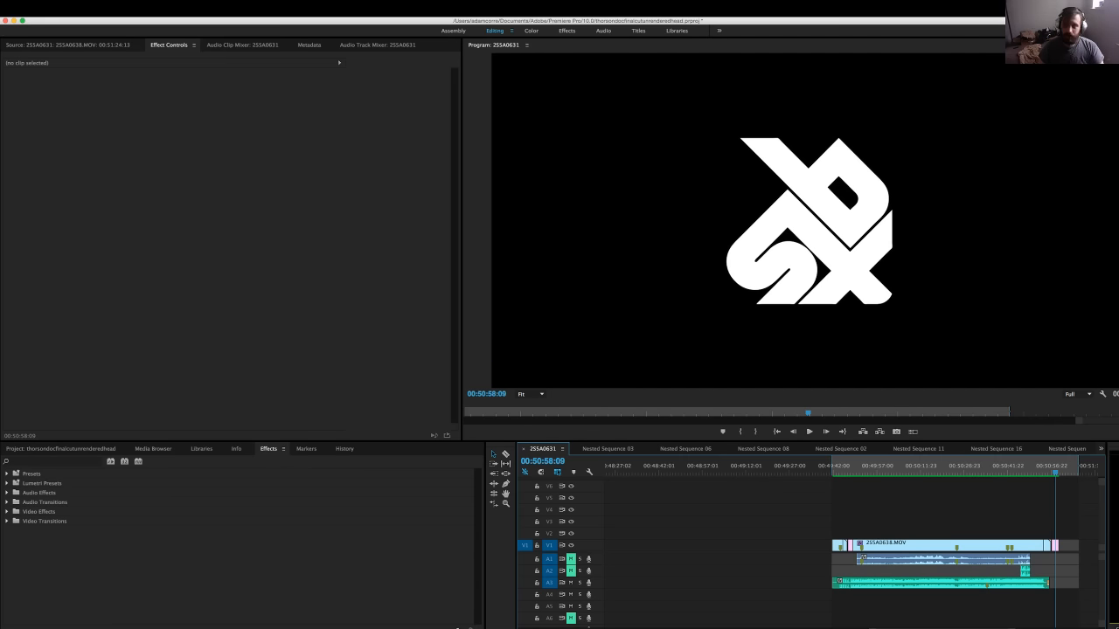
Skim the original edit and stop at 00:49:51:05, near the start of its main 2S5A0638.MOV clip
{"action": "scroll", "coordinate": [851, 525], "scroll_direction": "right", "scroll_amount": 7}
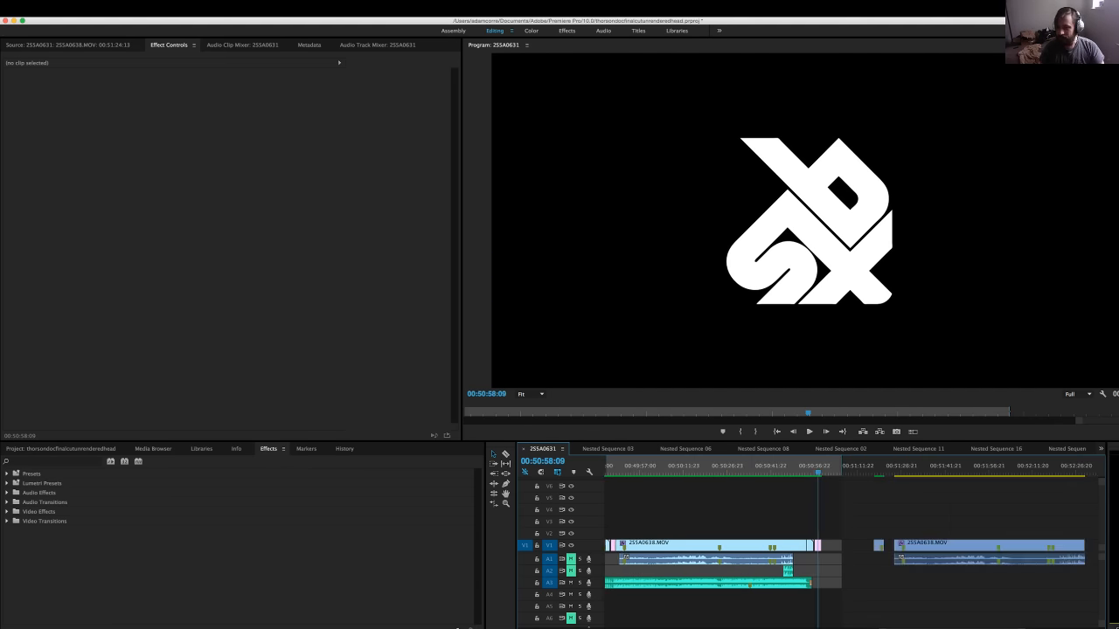
{"action": "left_click_drag", "start_coordinate": [852, 468], "coordinate": [614, 467]}
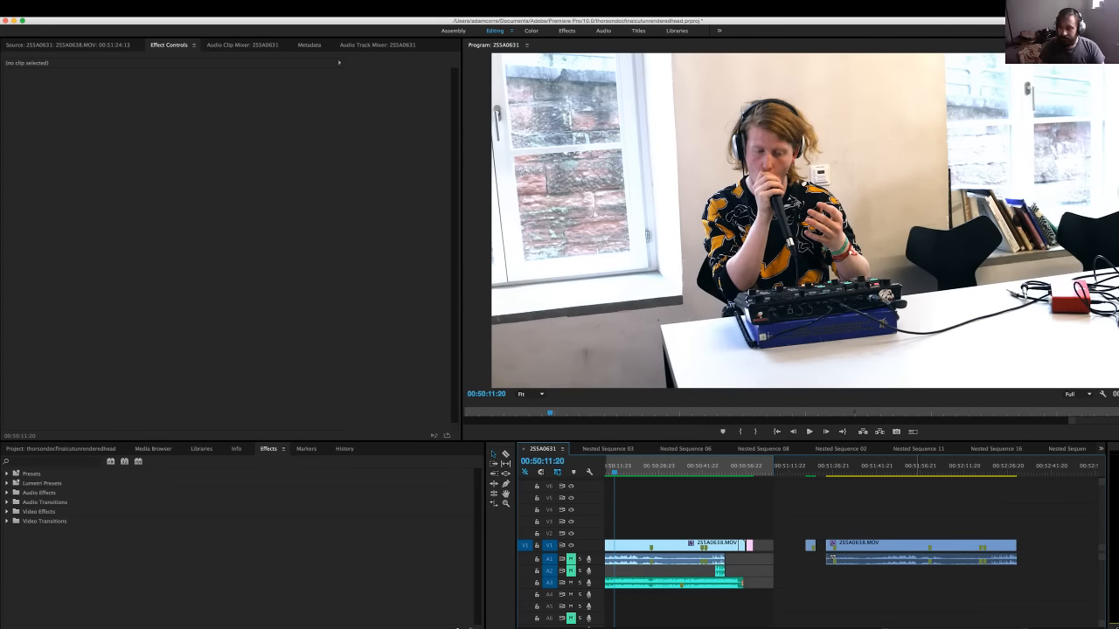
{"action": "scroll", "coordinate": [809, 542], "scroll_direction": "left", "scroll_amount": 2}
{"action": "scroll", "coordinate": [808, 542], "scroll_direction": "left", "scroll_amount": 3}
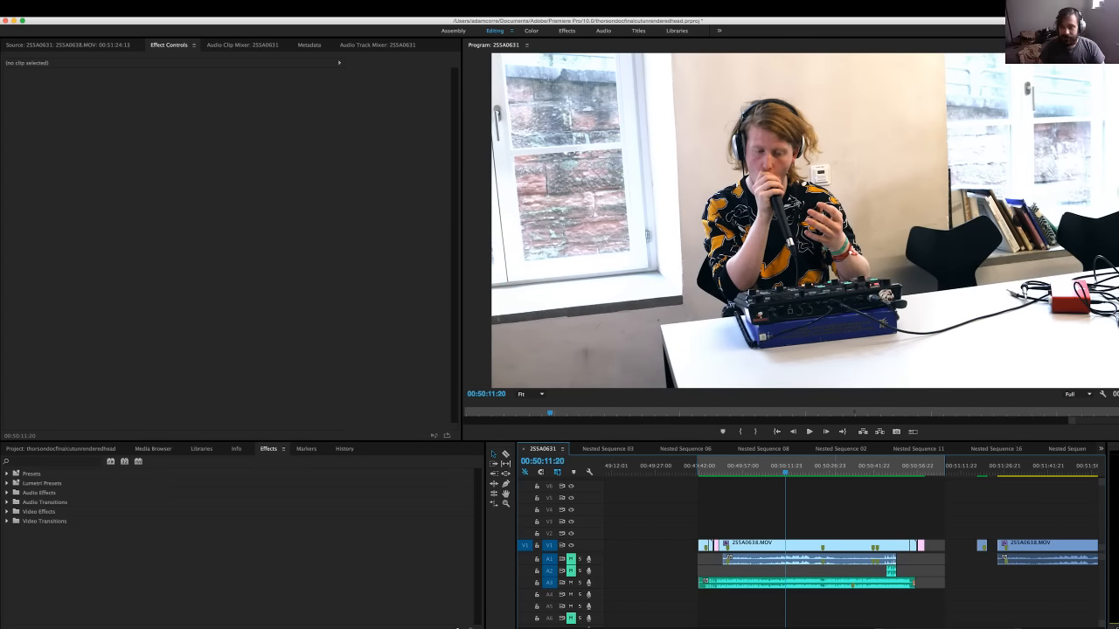
{"action": "key", "text": "Up"}
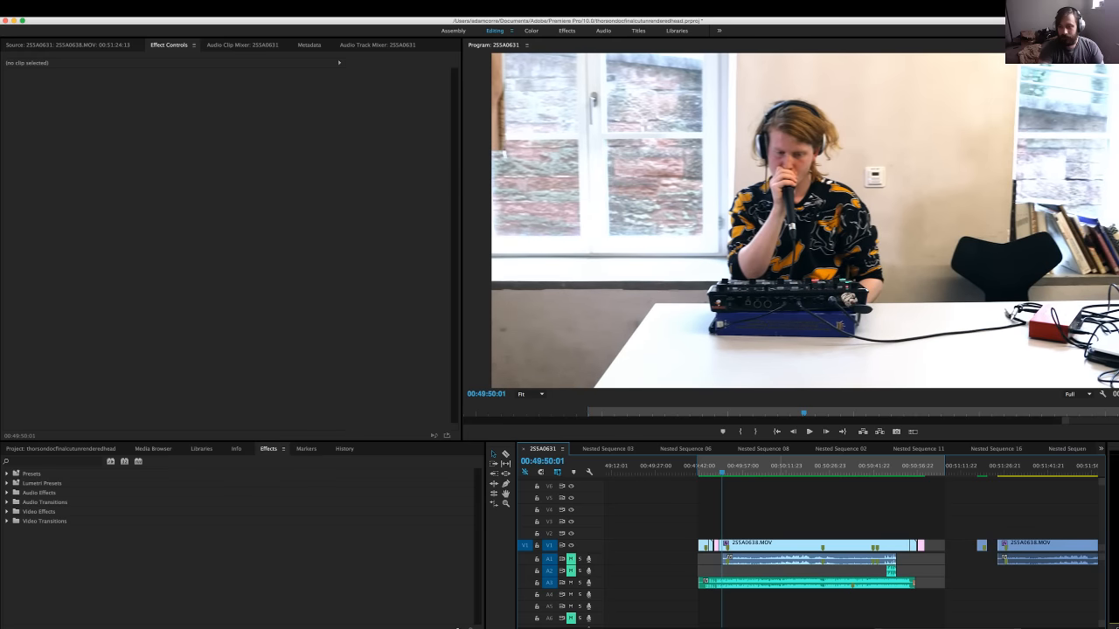
{"action": "key", "text": "Down"}
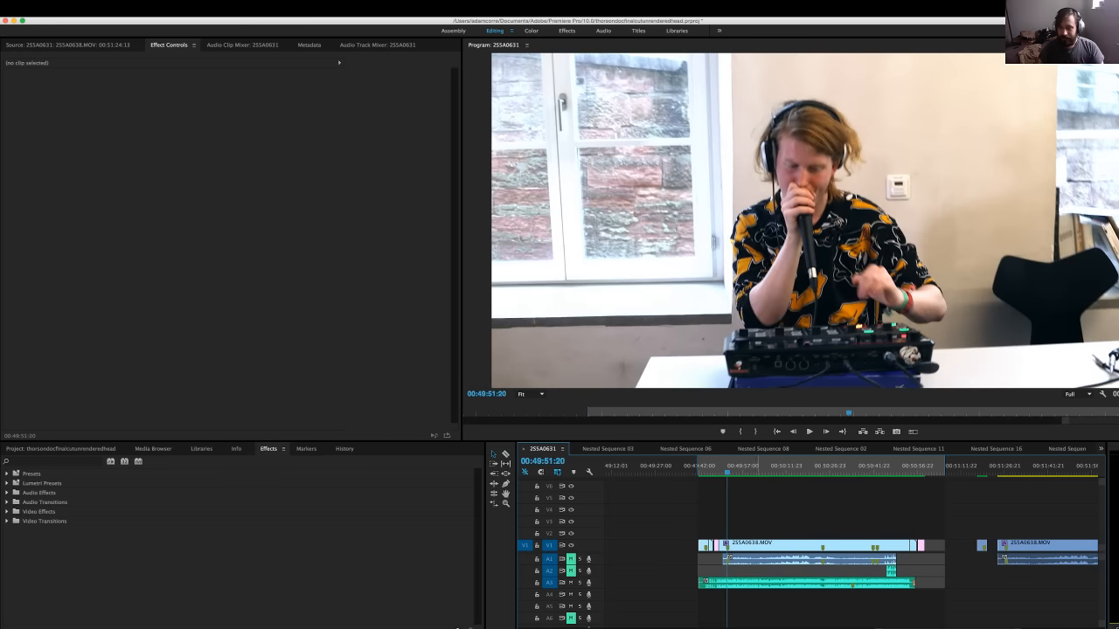
{"action": "mouse_move", "coordinate": [728, 471]}
{"action": "left_mouse_down"}
{"action": "mouse_move", "coordinate": [862, 471]}
{"action": "mouse_move", "coordinate": [725, 472]}
{"action": "left_mouse_up"}
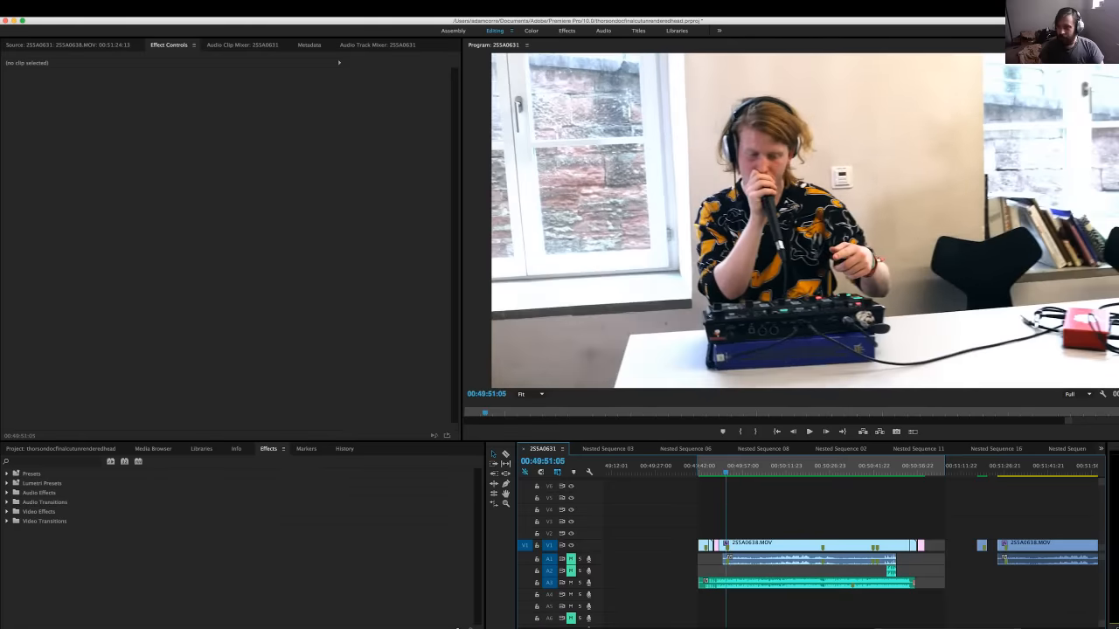
View the original edit at 00:50:07:11 and step through the ungraded copy frame by frame from 00:51:27:00 to compare the camera movement
{"action": "left_click_drag", "start_coordinate": [994, 471], "coordinate": [771, 472]}
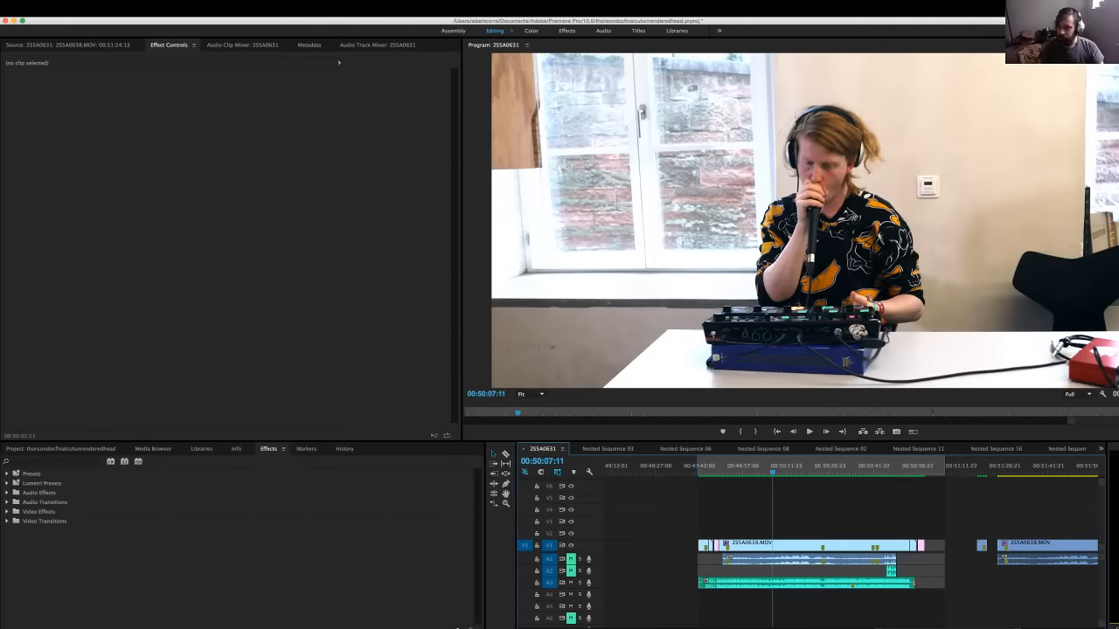
{"action": "left_click_drag", "start_coordinate": [996, 471], "coordinate": [1004, 471]}
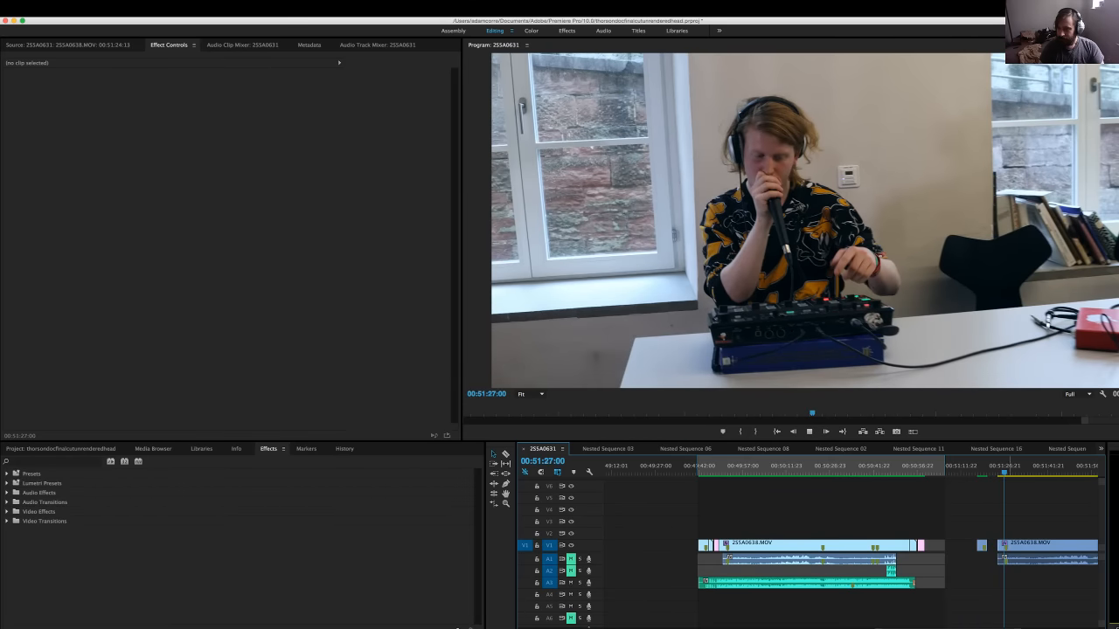
{"action": "key", "text": "Right"}
{"action": "key", "text": "Right"}
{"action": "key", "text": "Right"}
{"action": "key", "text": "Right"}
{"action": "key", "text": "Right"}
{"action": "key", "text": "Right"}
{"action": "key", "text": "Right"}
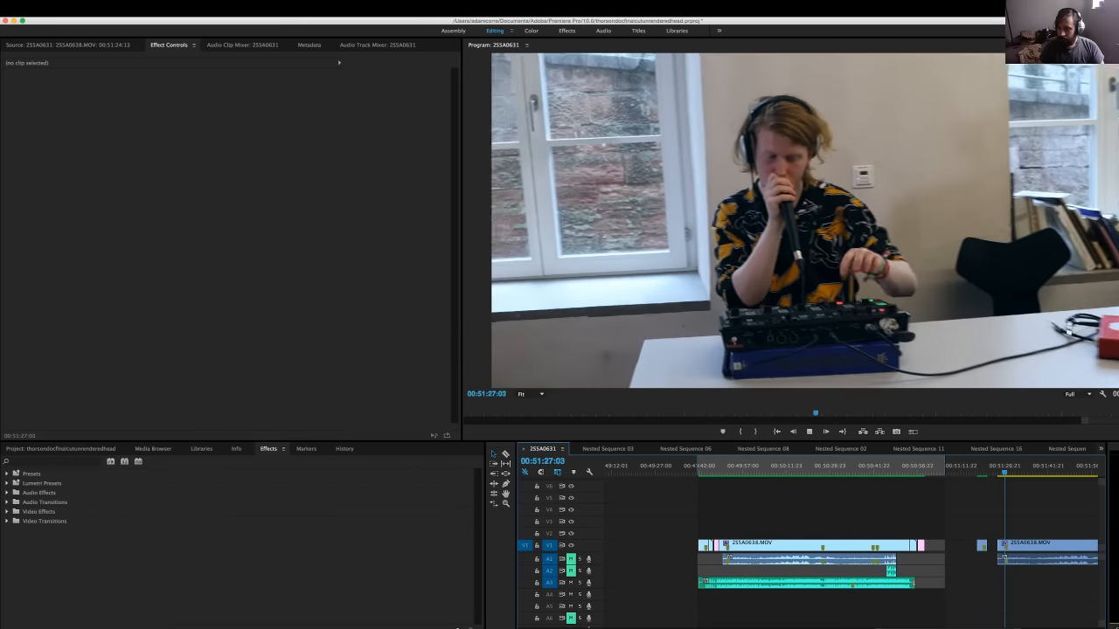
Mute track A3, move the original edit's interview audio clip from A3 to a lower track and unmute track A1
{"action": "left_click", "coordinate": [571, 582]}
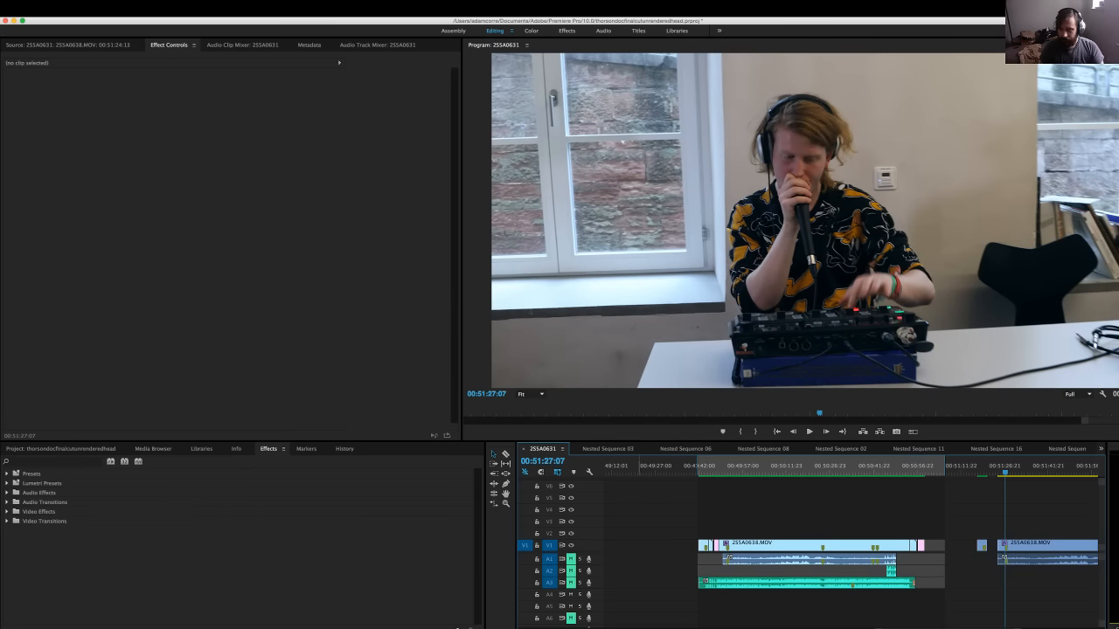
{"action": "left_click", "coordinate": [804, 583]}
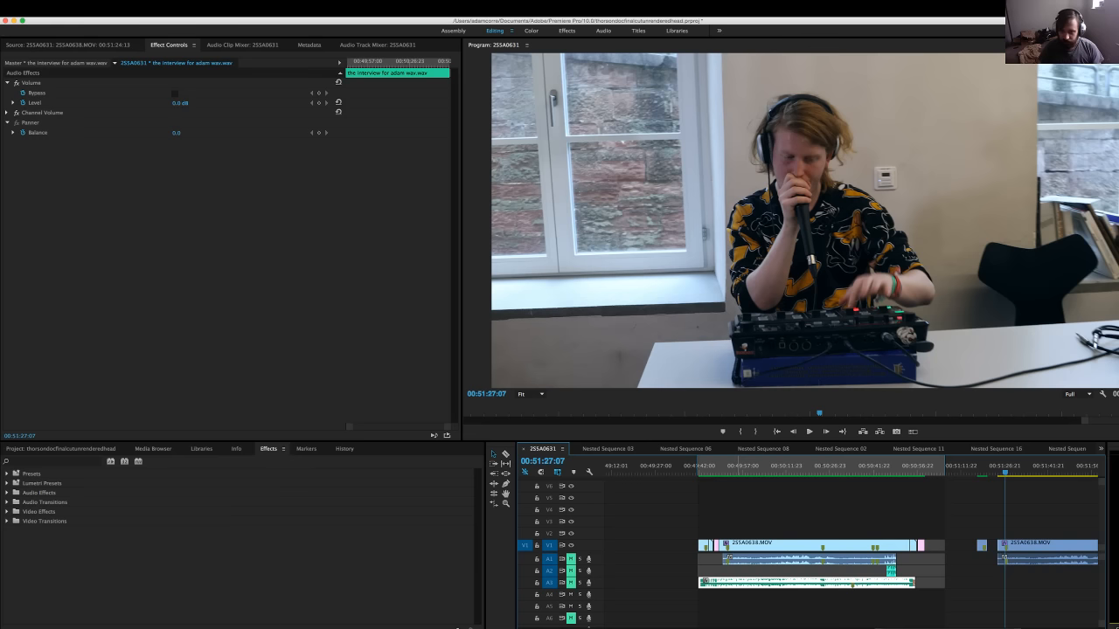
{"action": "left_click_drag", "start_coordinate": [804, 583], "coordinate": [805, 628]}
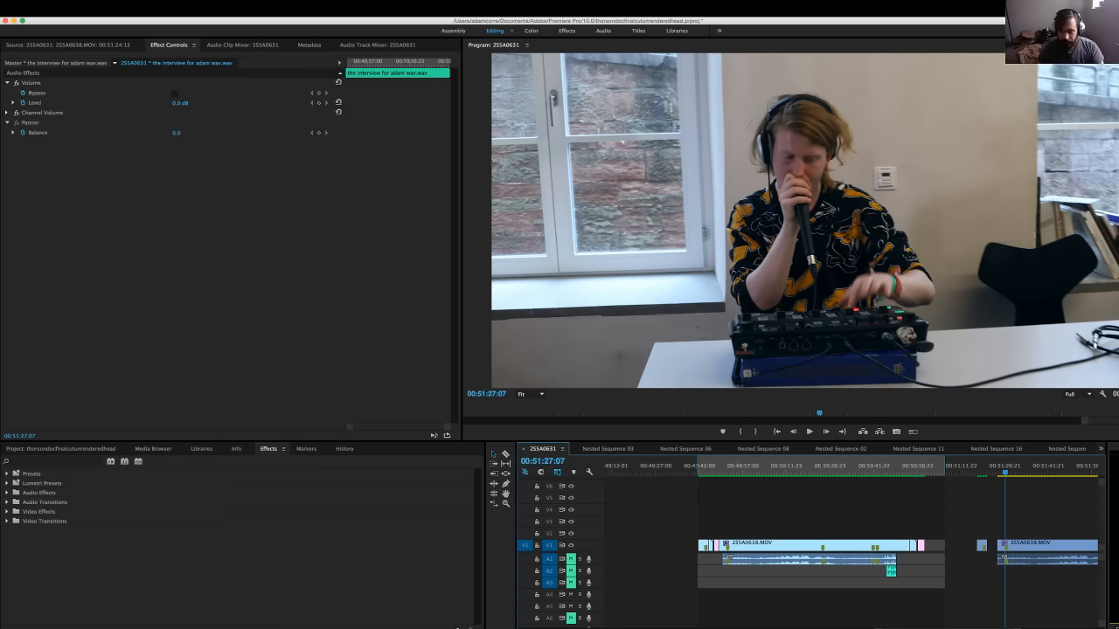
{"action": "left_click", "coordinate": [570, 559]}
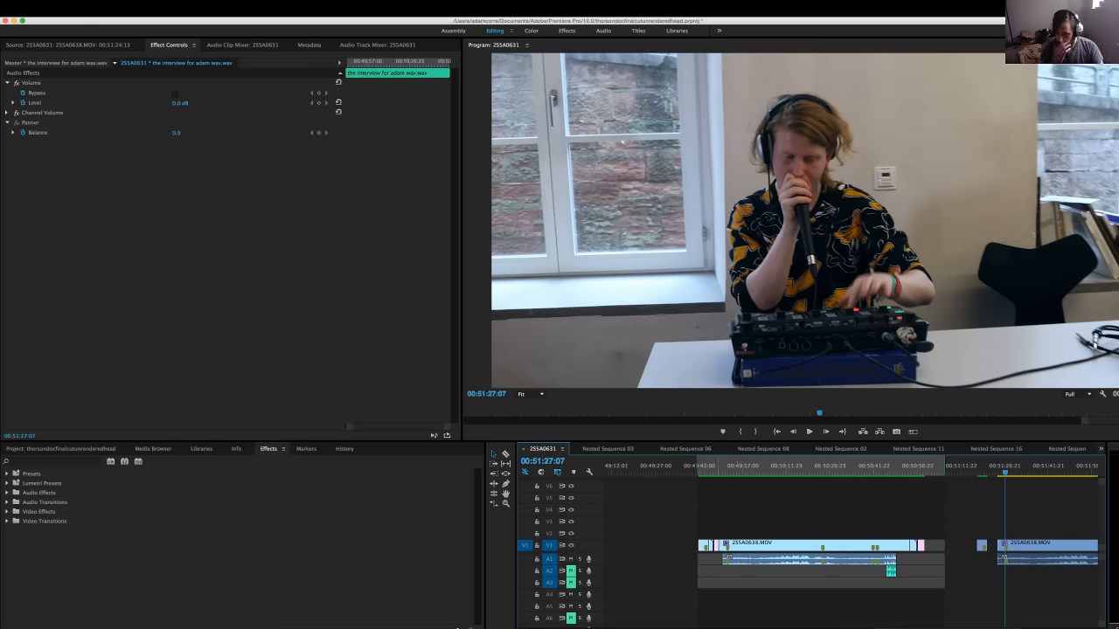
Play the original edit from 00:49:50:10 to 00:49:51:22 with its A1 audio
{"action": "left_click", "coordinate": [722, 465]}
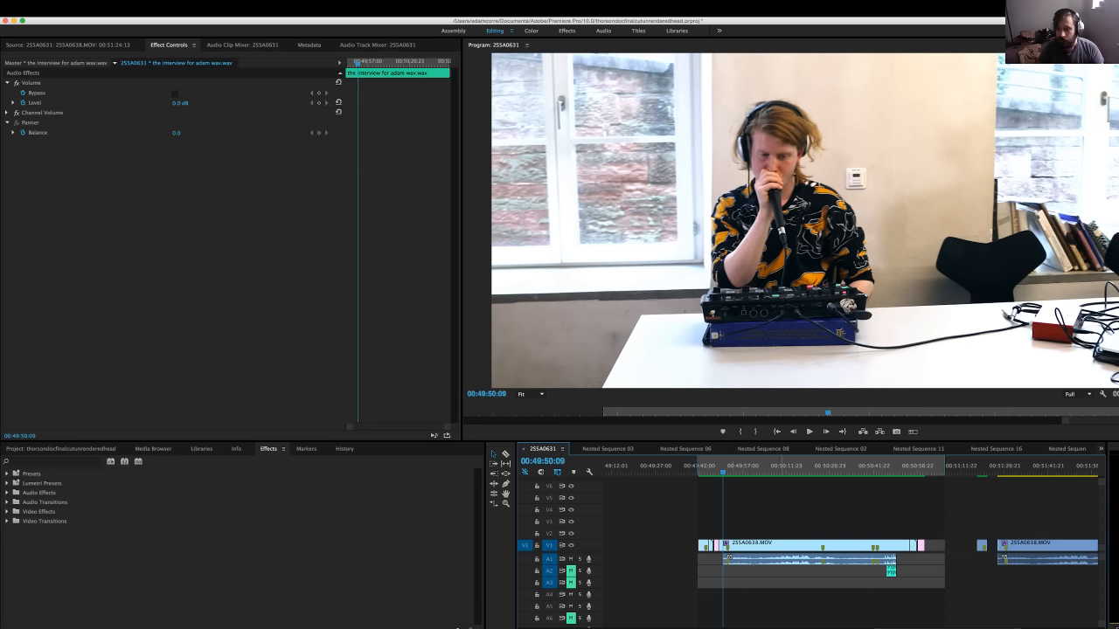
{"action": "key", "text": "Right"}
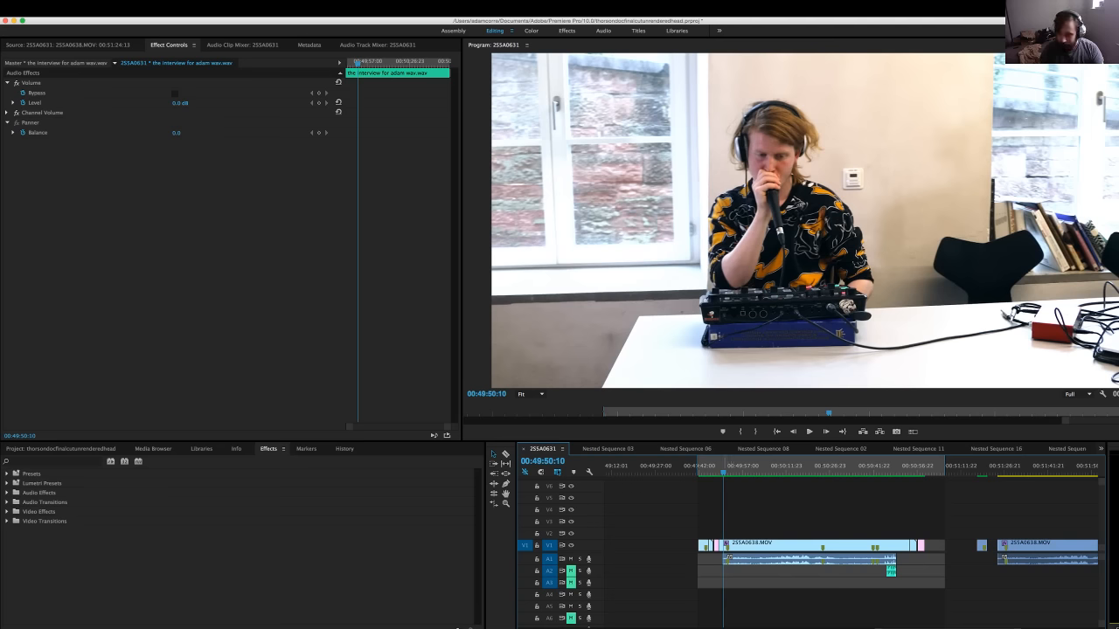
{"action": "key", "text": "space"}
{"action": "key", "text": "space"}
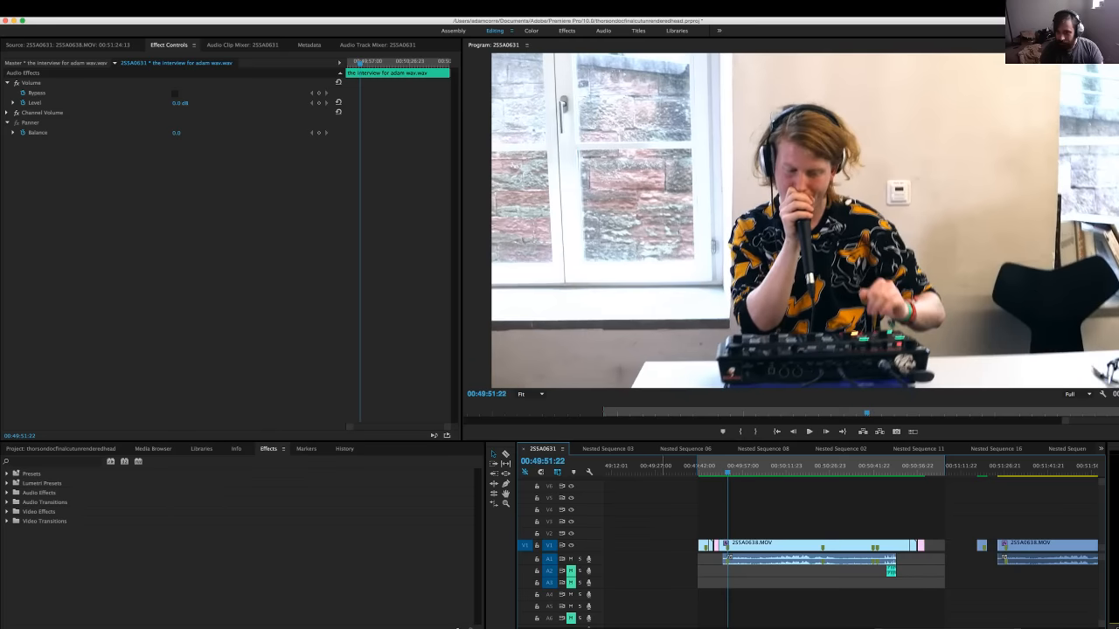
Mute track A8, which holds the original edit's interview audio clip
{"action": "scroll", "coordinate": [787, 576], "scroll_direction": "down", "scroll_amount": 3}
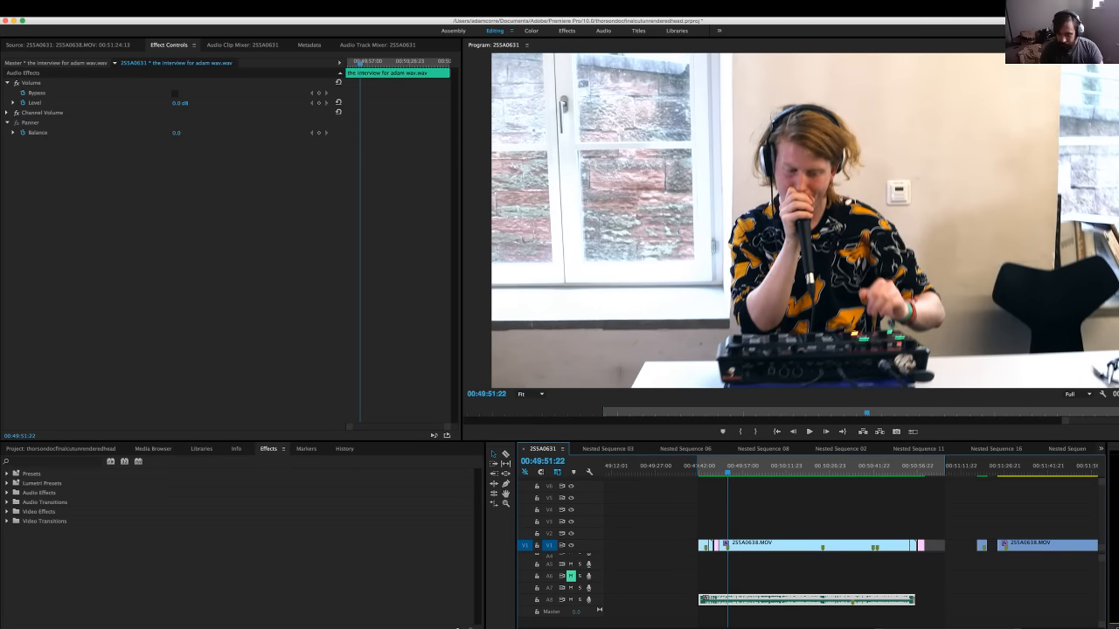
{"action": "left_click", "coordinate": [570, 599]}
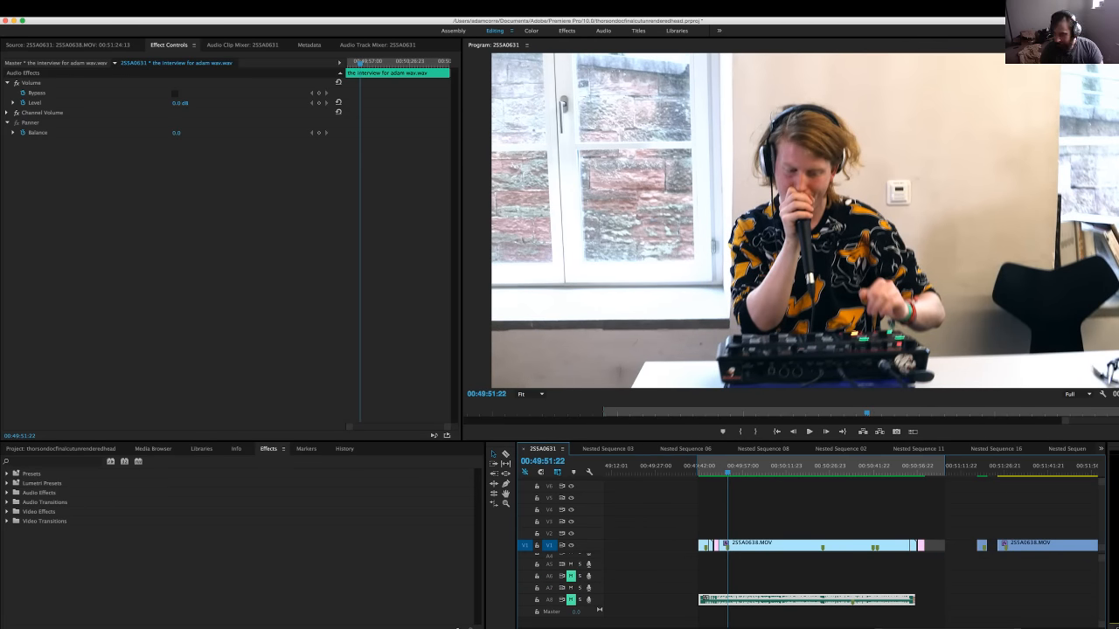
{"action": "scroll", "coordinate": [787, 577], "scroll_direction": "up", "scroll_amount": 3}
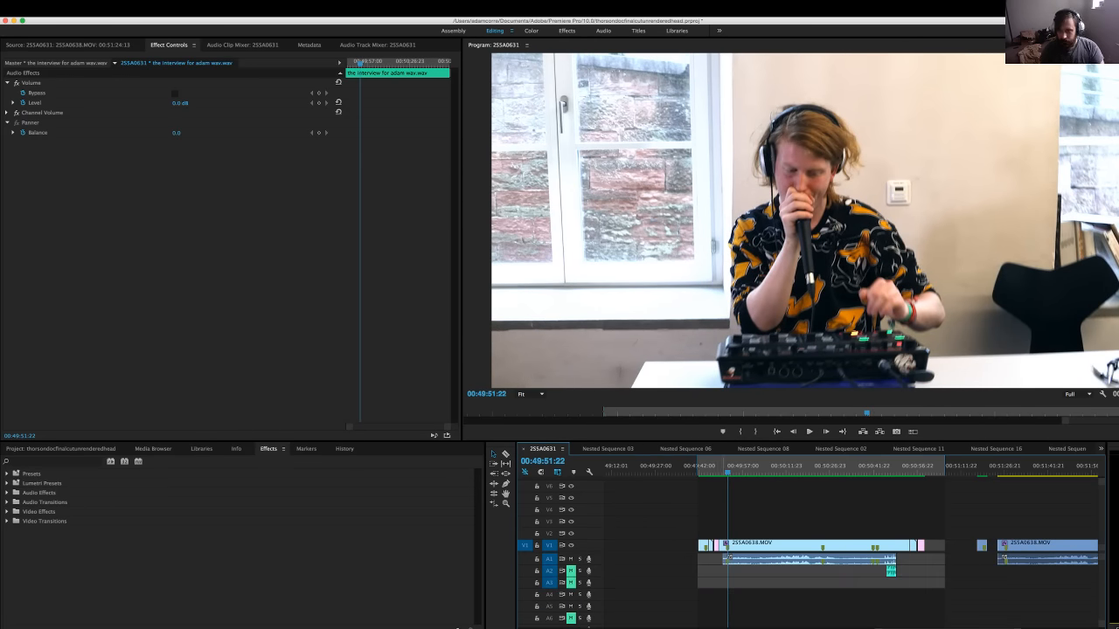
Play passages of the original edit's main clip with its A1 camera audio and stop at 00:50:37:22
{"action": "key", "text": "Up"}
{"action": "key", "text": "space"}
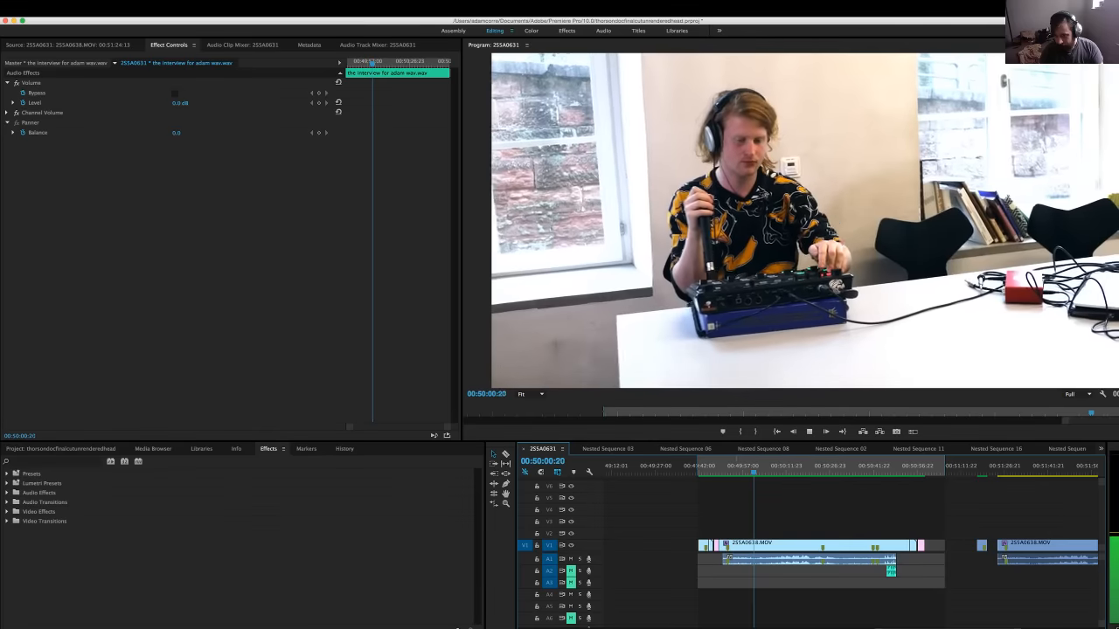
{"action": "key", "text": "Up"}
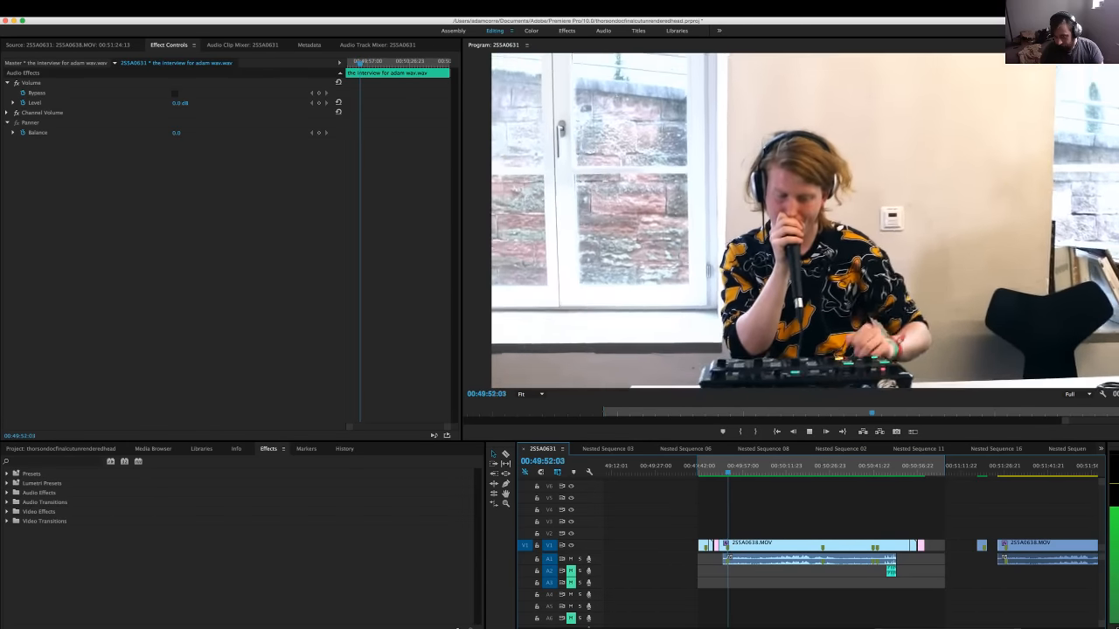
{"action": "key", "text": "Down"}
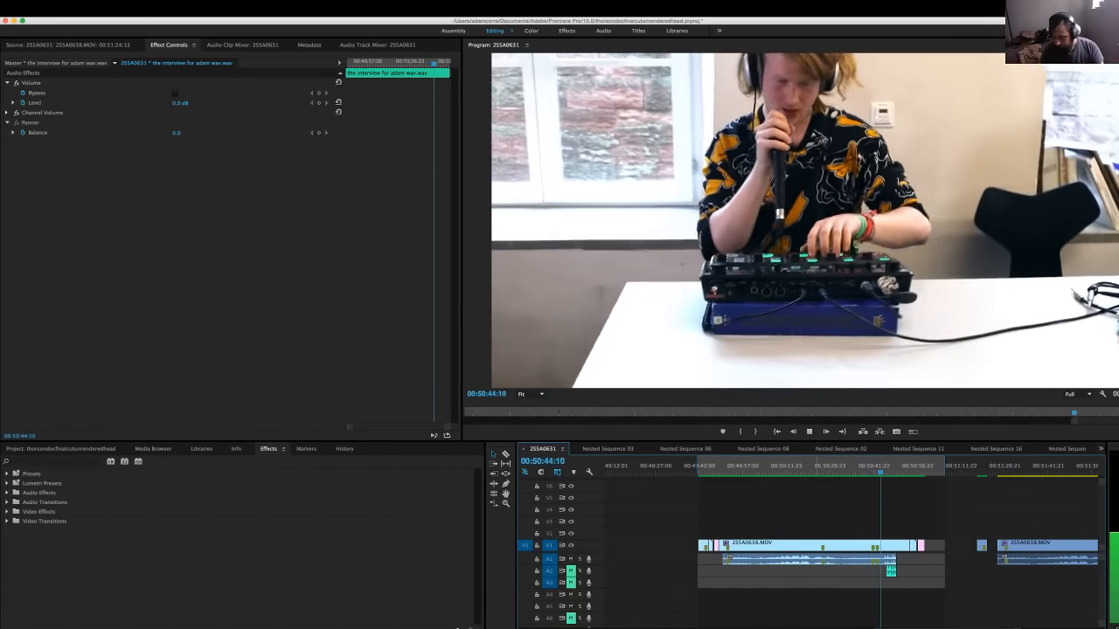
{"action": "key", "text": "Up"}
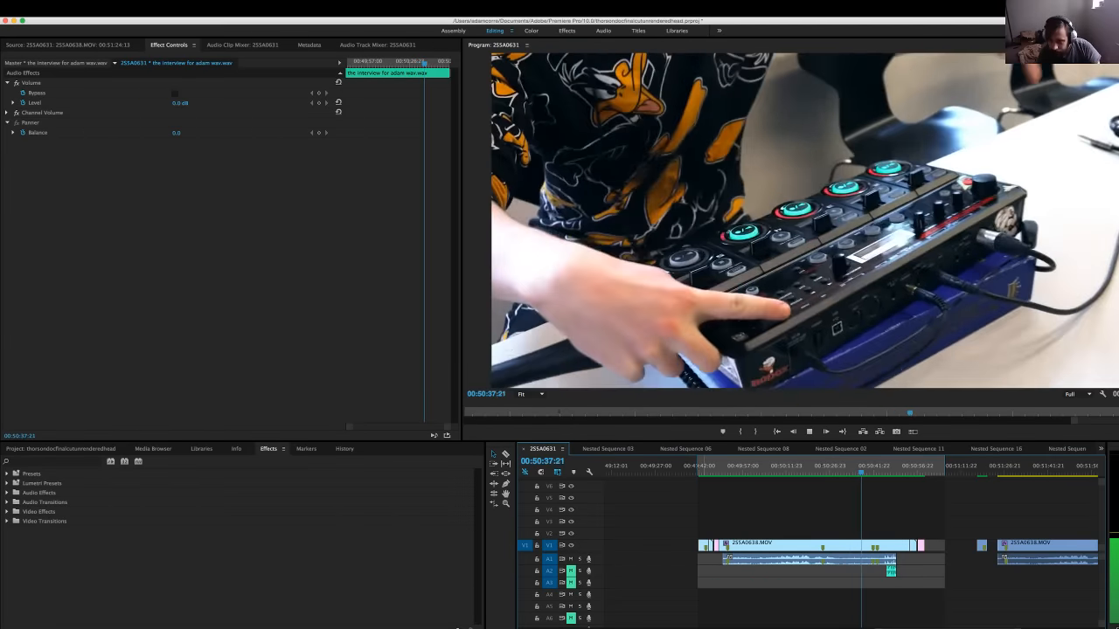
{"action": "key", "text": "space"}
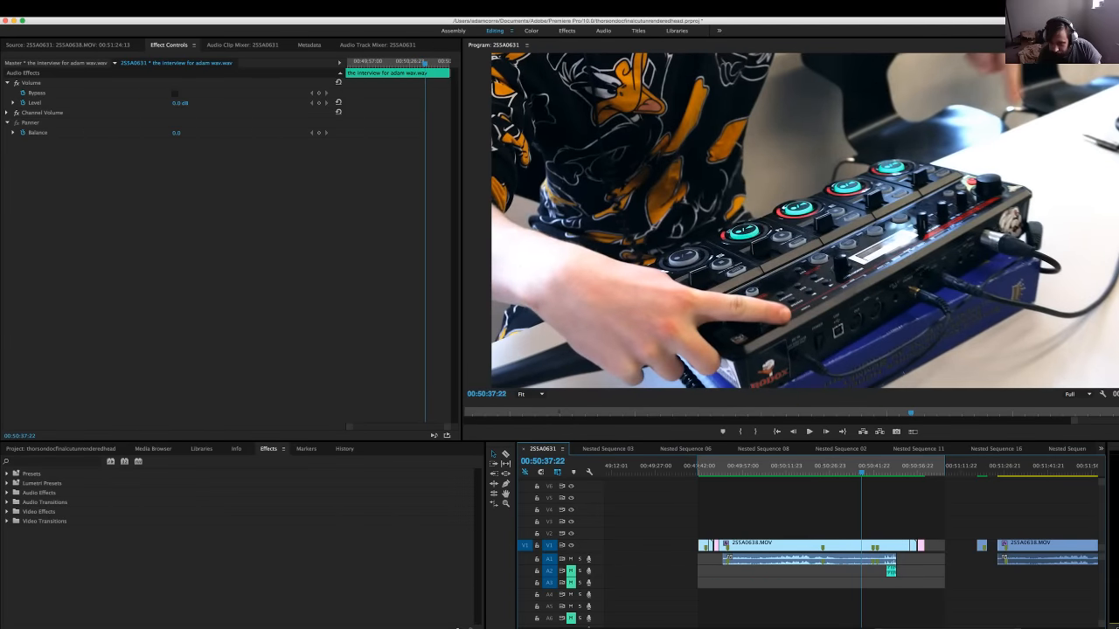
Delete the short clips ahead of the main 2S5A0638.MOV clip and extend that clip's start earlier
{"action": "left_click_drag", "start_coordinate": [697, 522], "coordinate": [687, 560]}
{"action": "key", "text": "Delete"}
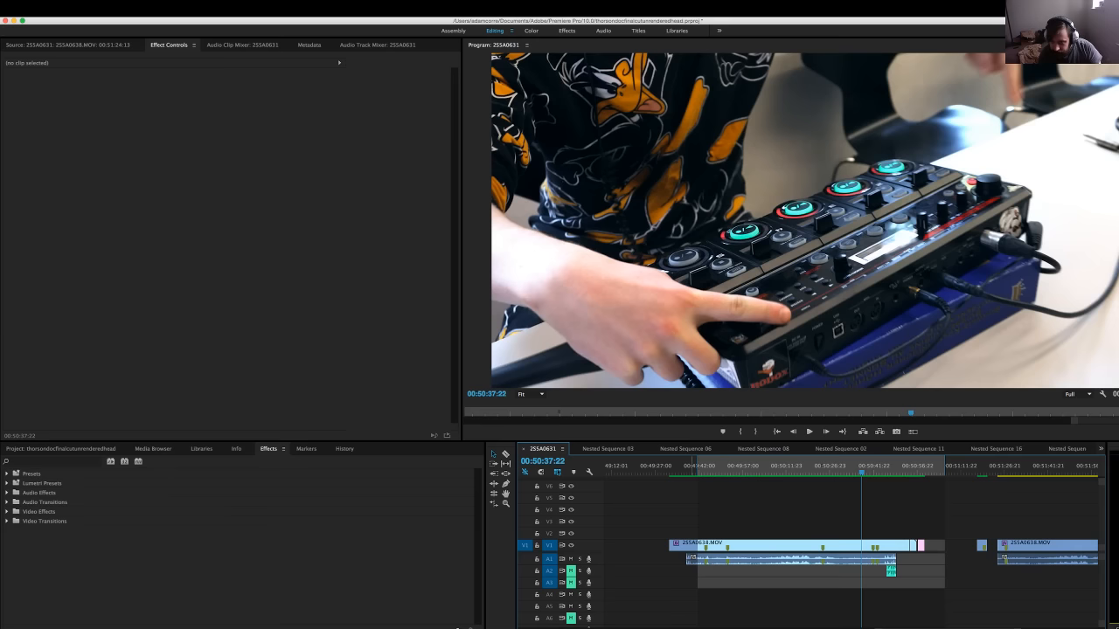
Play the extended start of the 2S5A0638.MOV clip and step back frame by frame to examine the hand hit near 00:49:44:03
{"action": "key", "text": "Up"}
{"action": "key", "text": "space"}
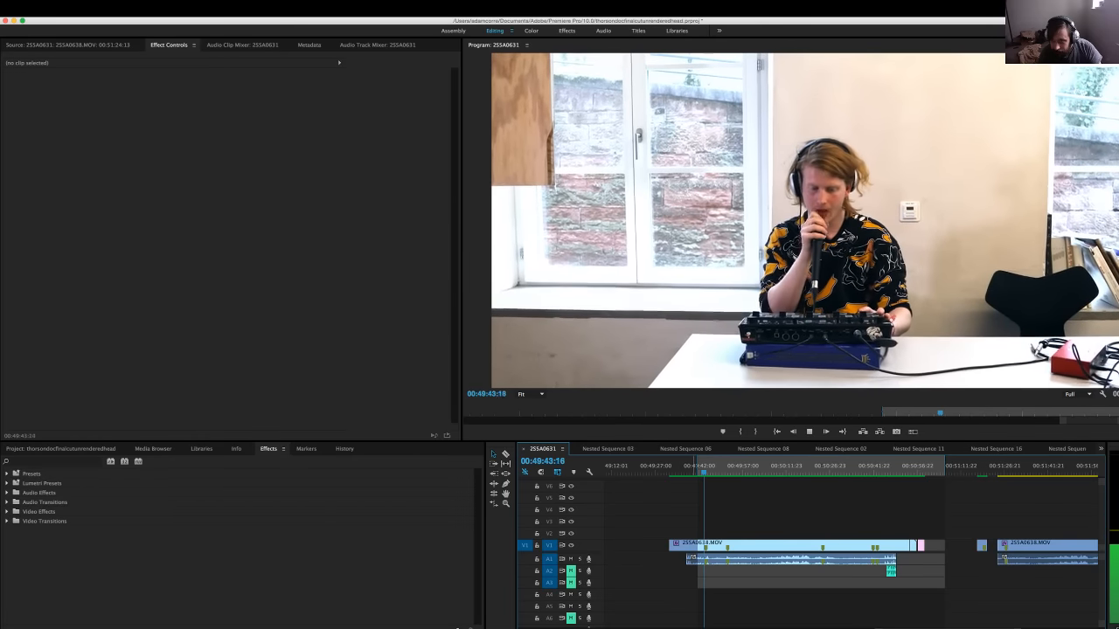
{"action": "key", "text": "space"}
{"action": "key", "text": "Left"}
{"action": "key", "text": "Left"}
{"action": "key", "text": "Left"}
{"action": "key", "text": "Left"}
{"action": "key", "text": "Left"}
{"action": "key", "text": "Left"}
{"action": "key", "text": "Left"}
{"action": "key", "text": "Left"}
{"action": "key", "text": "Left"}
{"action": "key", "text": "Left"}
{"action": "key", "text": "Left"}
{"action": "key", "text": "Left"}
{"action": "key", "text": "Left"}
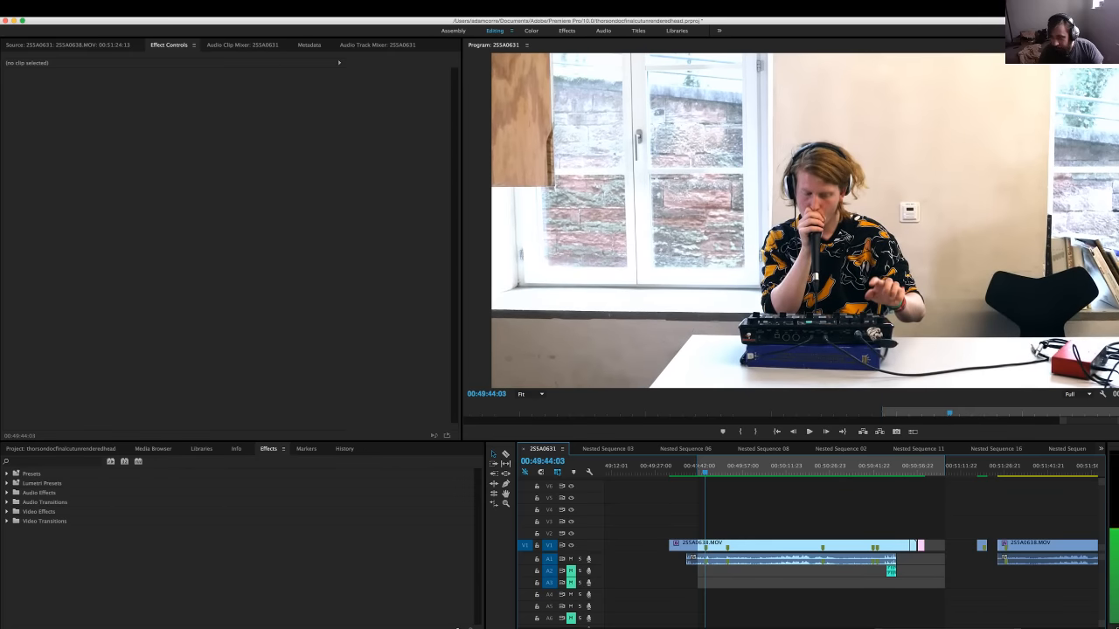
Examine the individual frames up to 00:49:44:08 for the moment the performer's hand touches the looper
{"action": "key", "text": "equal"}
{"action": "key", "text": "equal"}
{"action": "key", "text": "equal"}
{"action": "key", "text": "equal"}
{"action": "key", "text": "Right"}
{"action": "key", "text": "Right"}
{"action": "key", "text": "Right"}
{"action": "key", "text": "Right"}
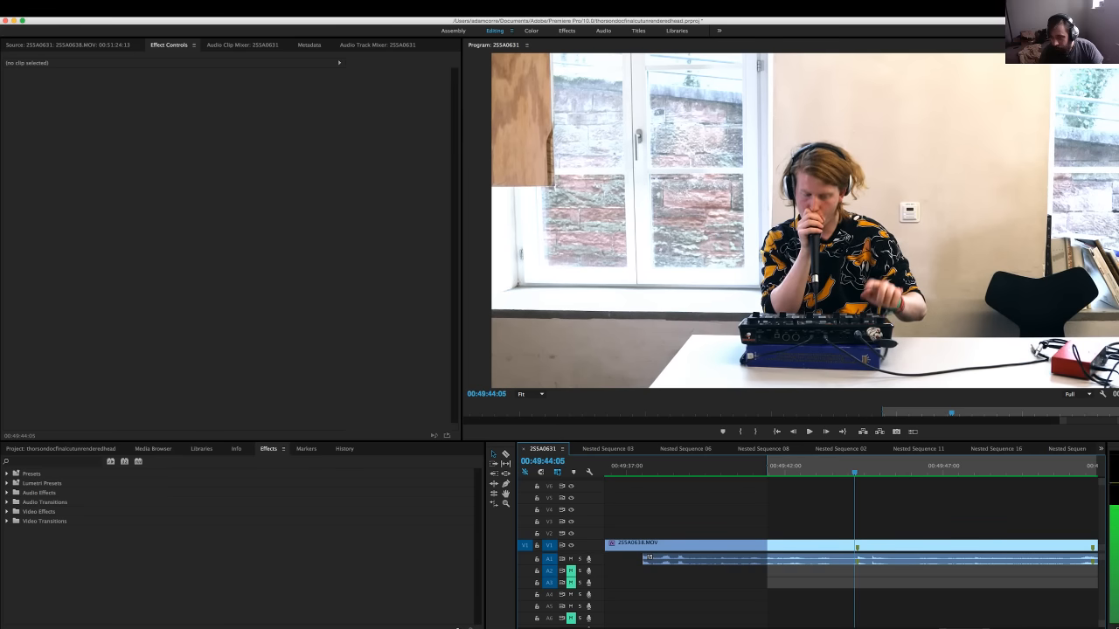
{"action": "key", "text": "Left"}
{"action": "key", "text": "Right"}
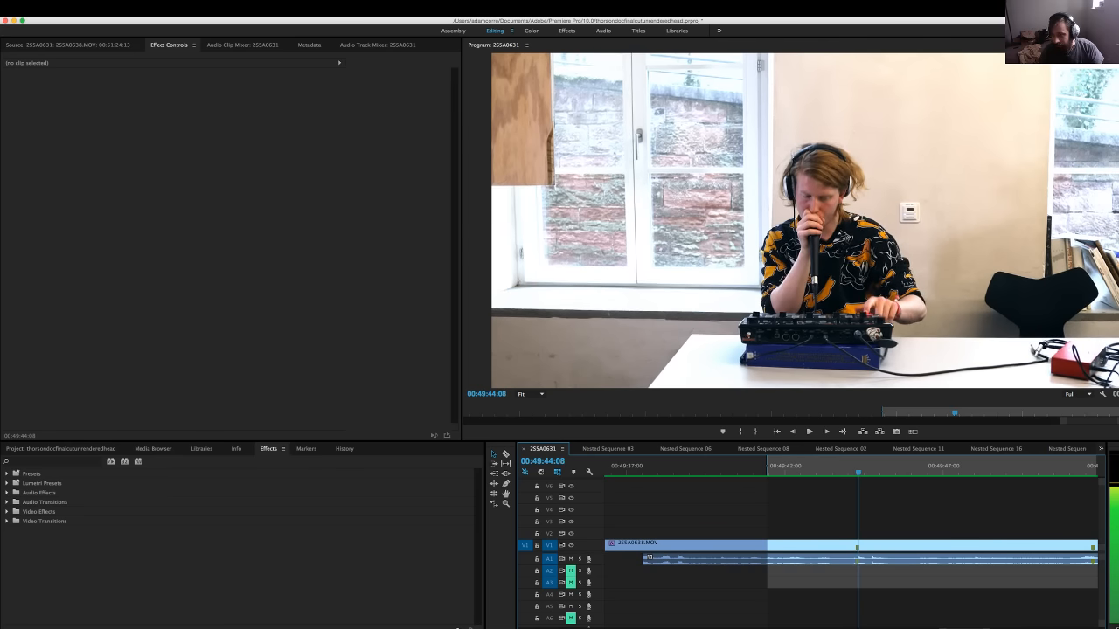
Check the frames and A1 sound around 00:49:44:16 for a second sync point
{"action": "key", "text": "space"}
{"action": "key", "text": "Left"}
{"action": "key", "text": "Left"}
{"action": "key", "text": "Left"}
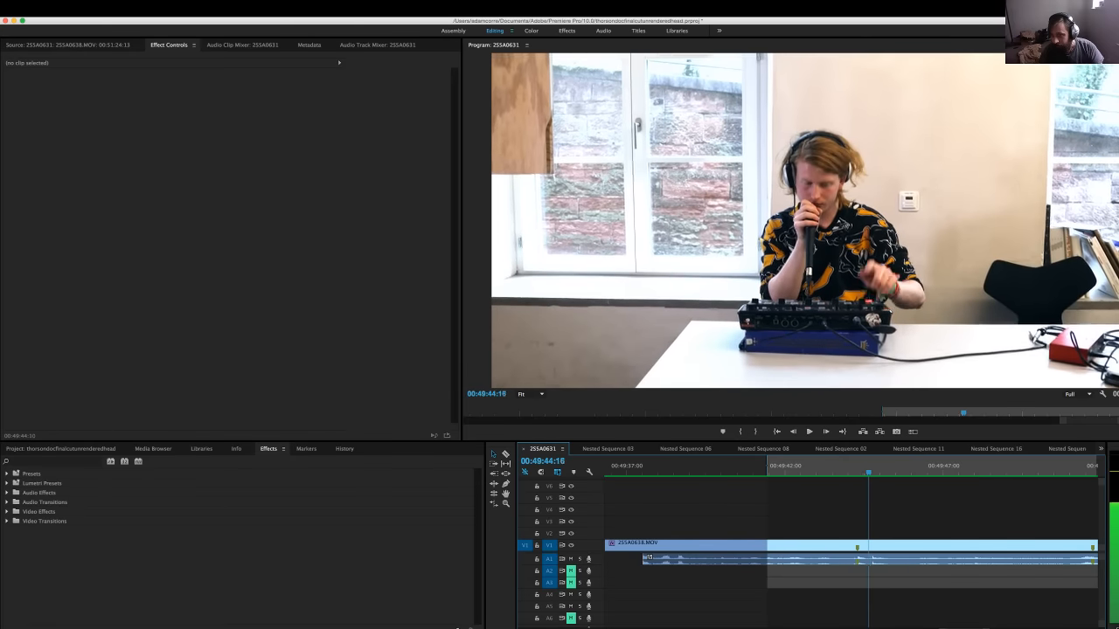
{"action": "key", "text": "Right"}
{"action": "key", "text": "Right"}
{"action": "key", "text": "Left"}
{"action": "key", "text": "Left"}
{"action": "key", "text": "Left"}
{"action": "key", "text": "Left"}
{"action": "key", "text": "Right"}
{"action": "key", "text": "Right"}
{"action": "key", "text": "Right"}
{"action": "key", "text": "Right"}
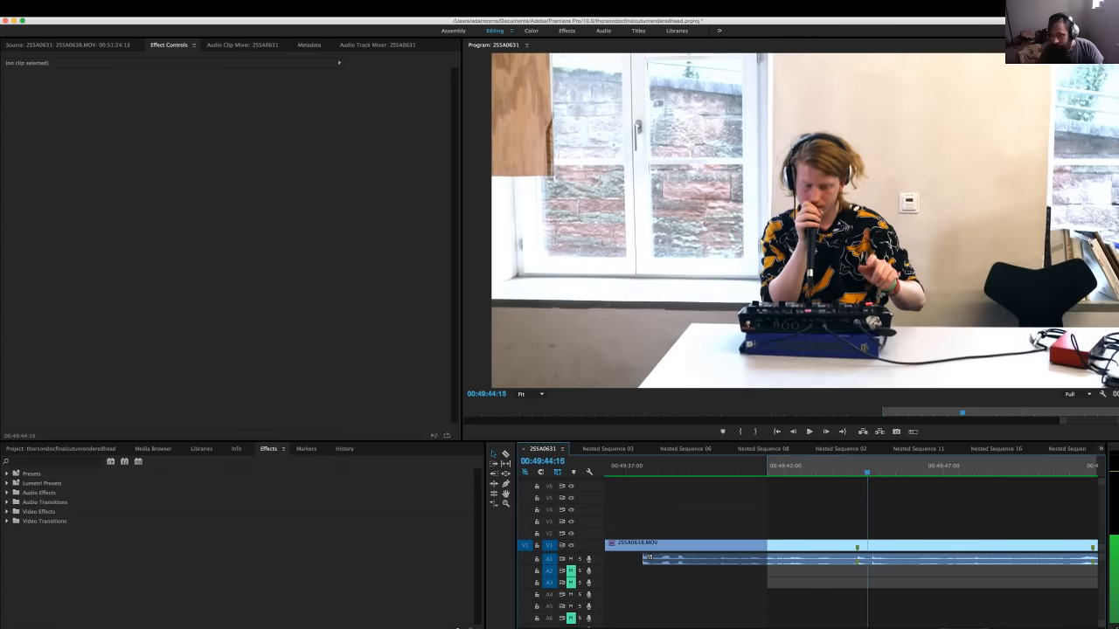
Return to the hand hit at 00:49:44:07 and add a sequence marker there
{"action": "key", "text": "Left"}
{"action": "key", "text": "Left"}
{"action": "key", "text": "Left"}
{"action": "key", "text": "Left"}
{"action": "key", "text": "Left"}
{"action": "key", "text": "Left"}
{"action": "key", "text": "Left"}
{"action": "key", "text": "Left"}
{"action": "key", "text": "Left"}
{"action": "key", "text": "Left"}
{"action": "key", "text": "Left"}
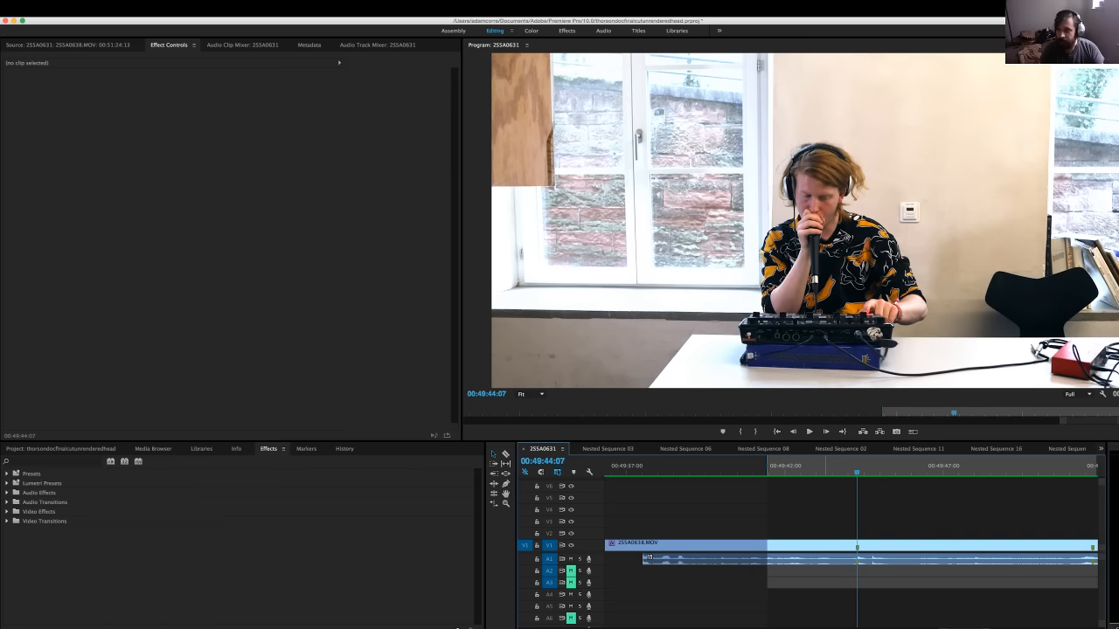
{"action": "key", "text": "m"}
Match-frame the interview audio clip on track A8 into the Source monitor at 00:49:44:07
{"action": "left_click", "coordinate": [839, 560]}
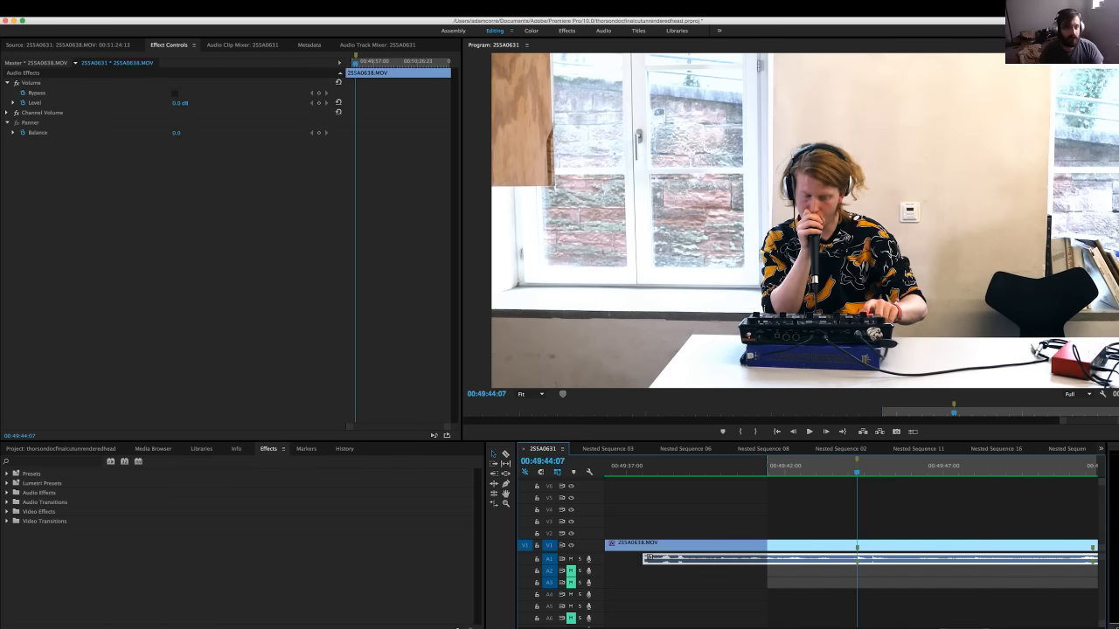
{"action": "key", "text": "shift+1"}
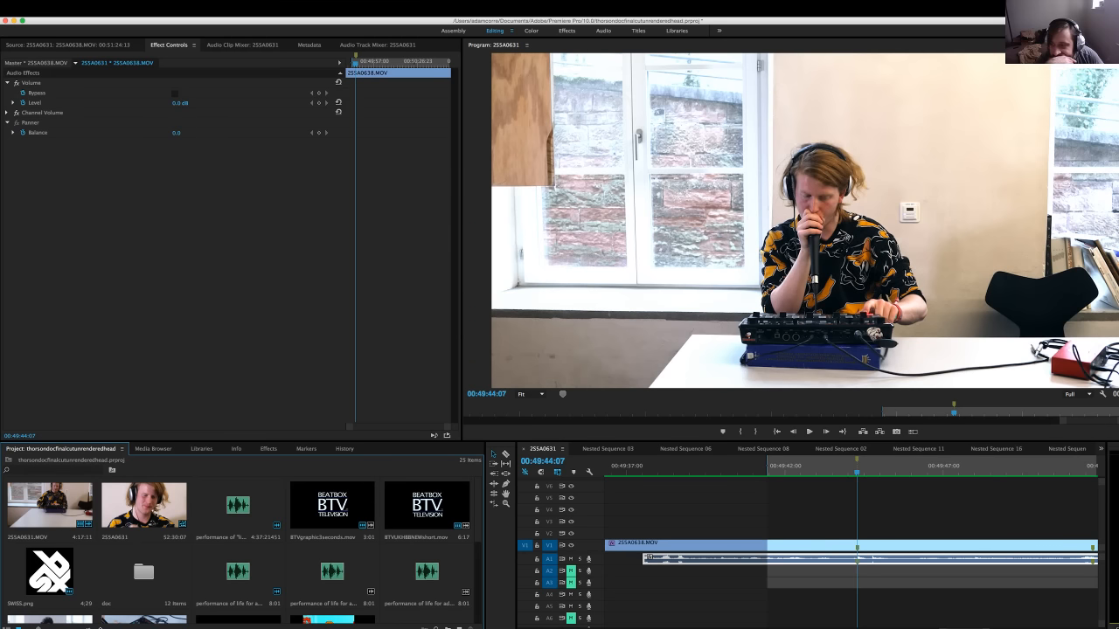
{"action": "scroll", "coordinate": [804, 577], "scroll_direction": "down", "scroll_amount": 3}
{"action": "left_click", "coordinate": [856, 600]}
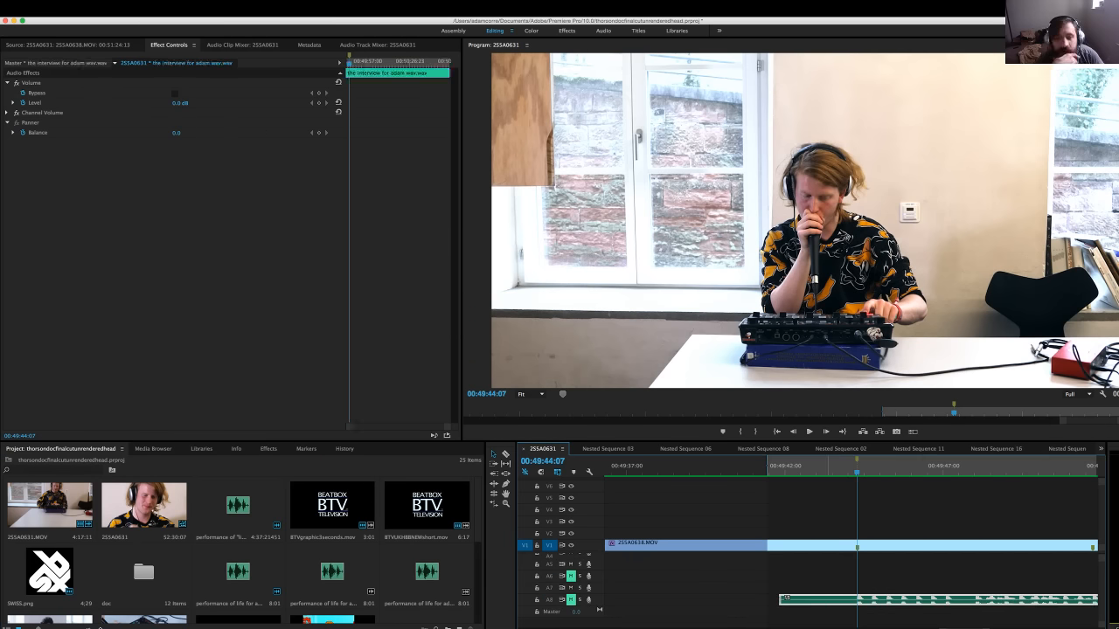
{"action": "key", "text": "f"}
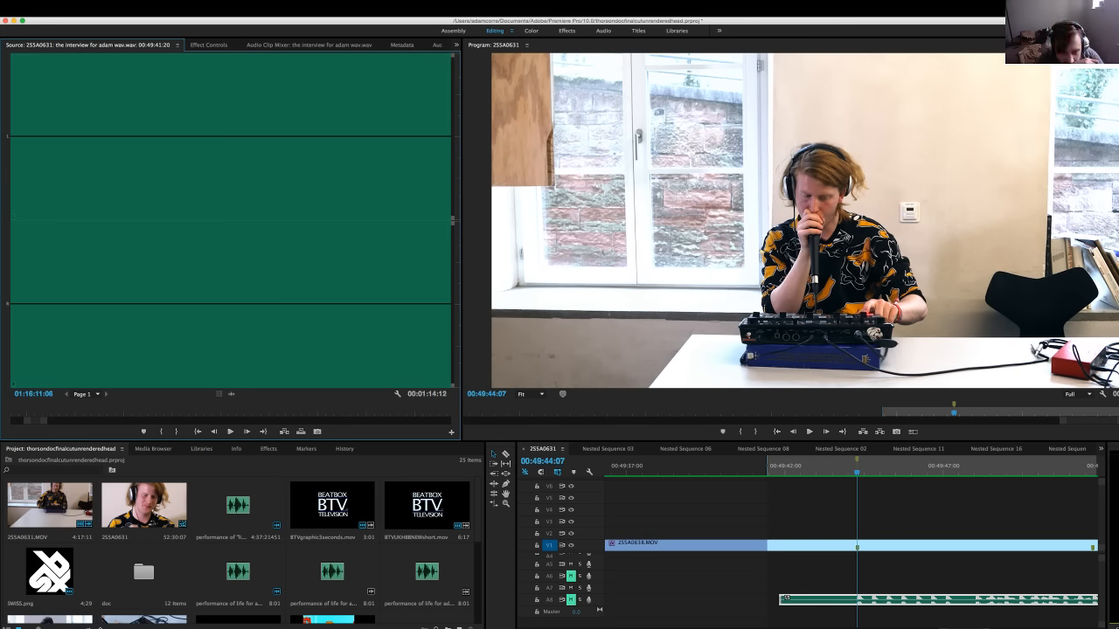
Browse the project's media, including the doc folder, and open the full interview audio recording in the Source monitor
{"action": "scroll", "coordinate": [142, 548], "scroll_direction": "down", "scroll_amount": 5}
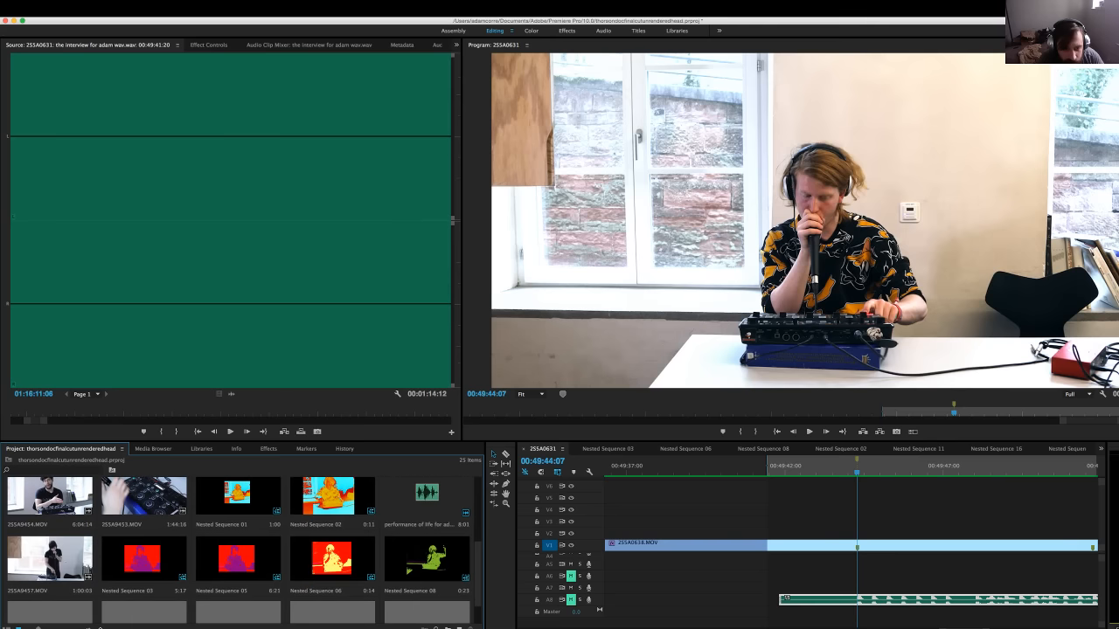
{"action": "scroll", "coordinate": [241, 550], "scroll_direction": "down", "scroll_amount": 3}
{"action": "scroll", "coordinate": [240, 551], "scroll_direction": "up", "scroll_amount": 4}
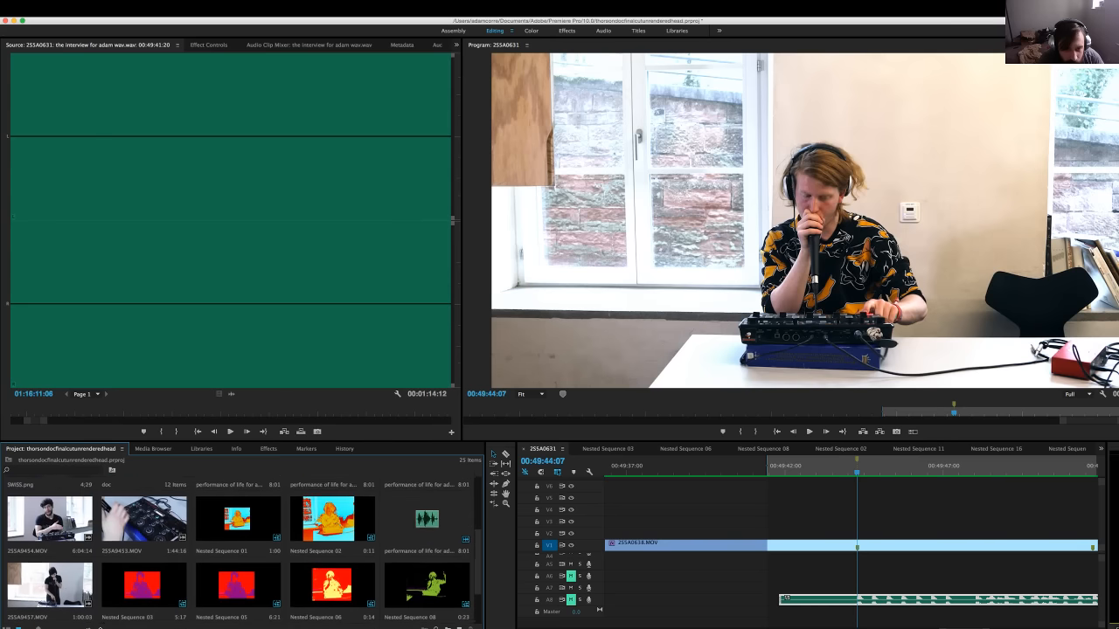
{"action": "scroll", "coordinate": [142, 548], "scroll_direction": "up", "scroll_amount": 3}
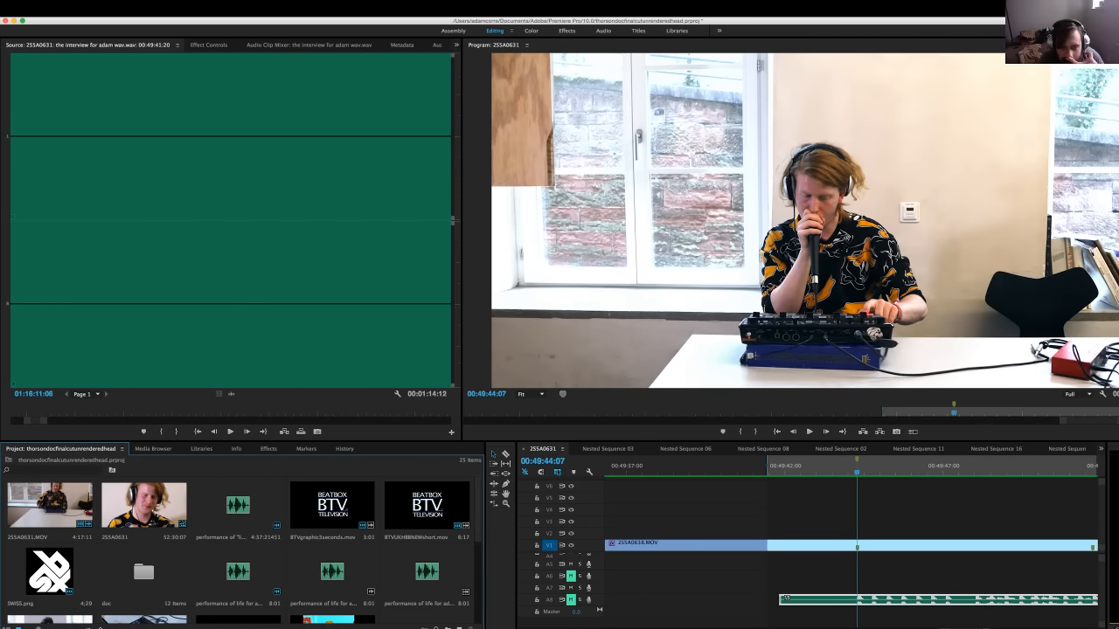
{"action": "scroll", "coordinate": [142, 548], "scroll_direction": "down", "scroll_amount": 5}
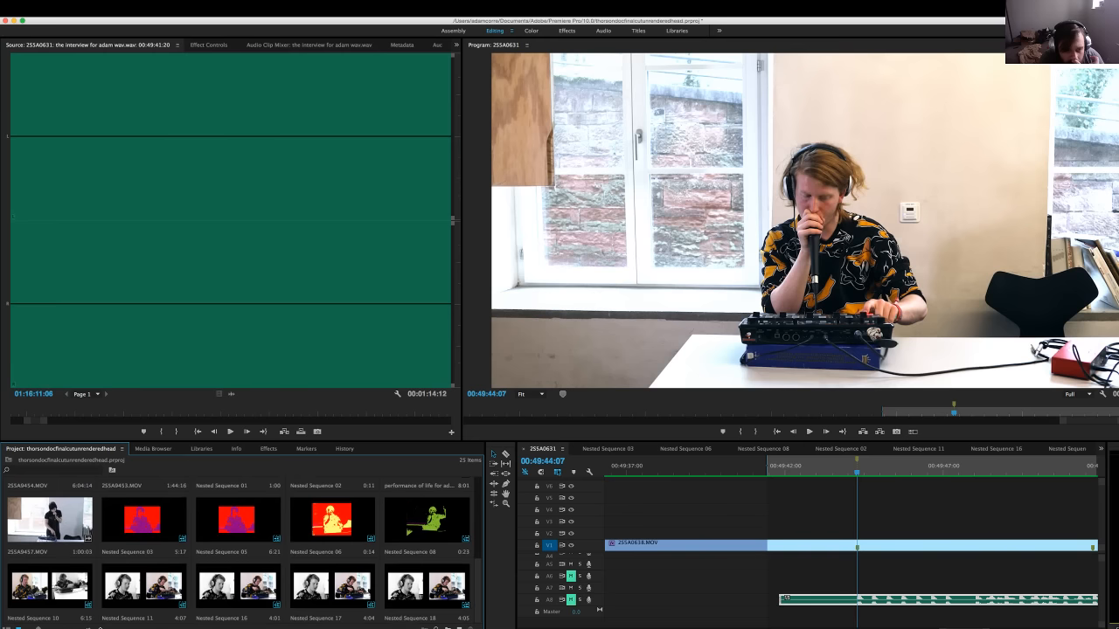
{"action": "scroll", "coordinate": [142, 548], "scroll_direction": "up", "scroll_amount": 5}
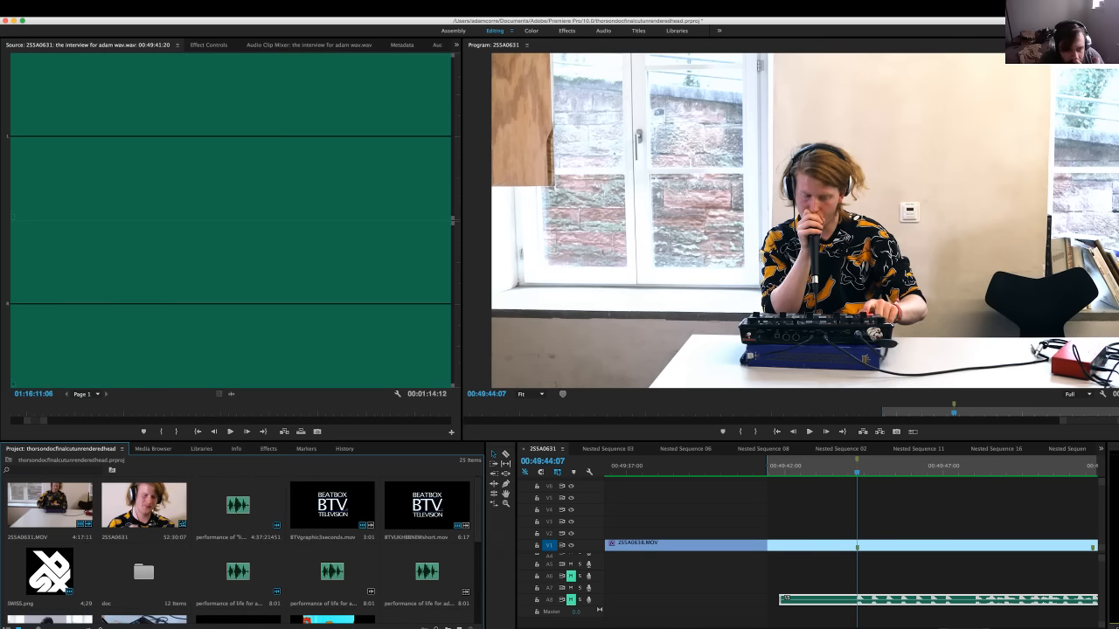
{"action": "left_click", "coordinate": [142, 548]}
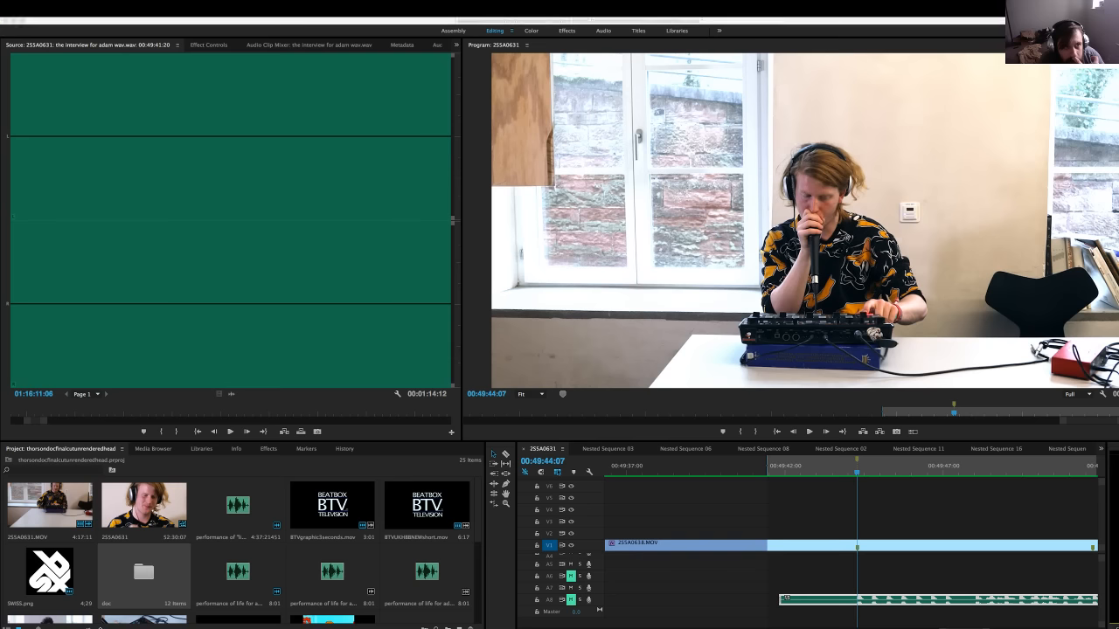
{"action": "double_click", "coordinate": [142, 548]}
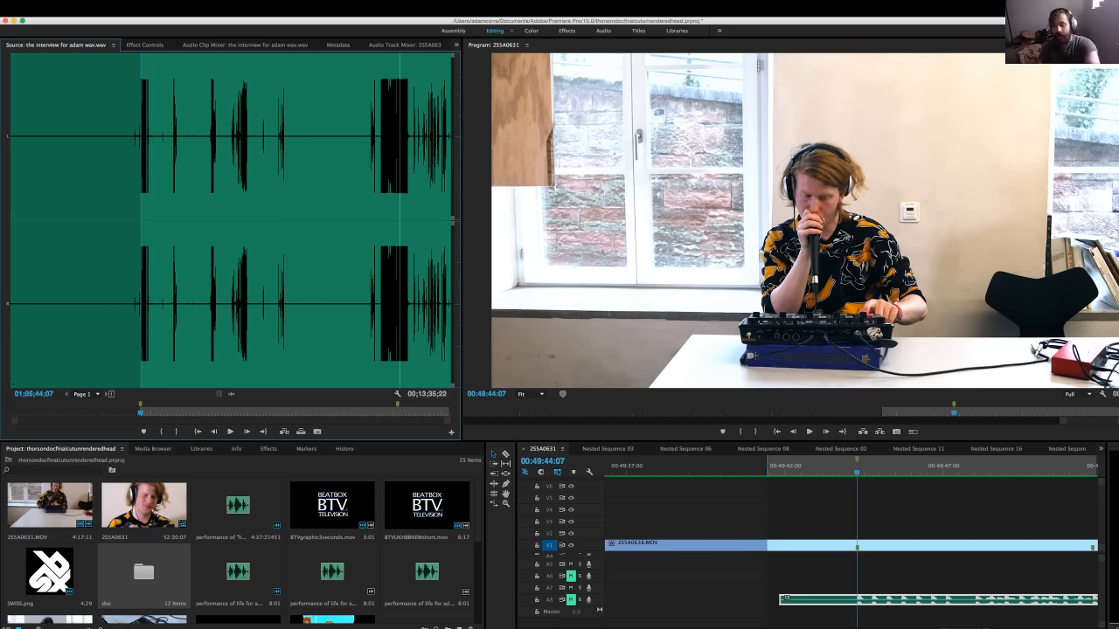
Move the interview recording's second marker earlier, play the audio there and step to the hit at 01;16;15;26
{"action": "left_click_drag", "start_coordinate": [397, 404], "coordinate": [374, 412]}
{"action": "key", "text": "space"}
{"action": "key", "text": "space"}
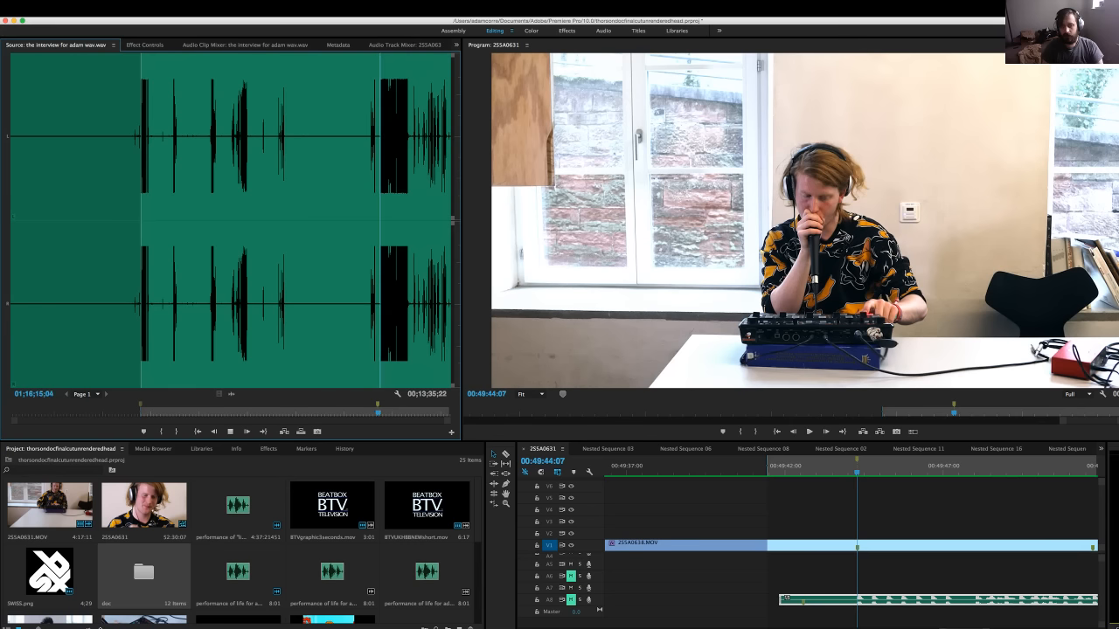
{"action": "key", "text": "space"}
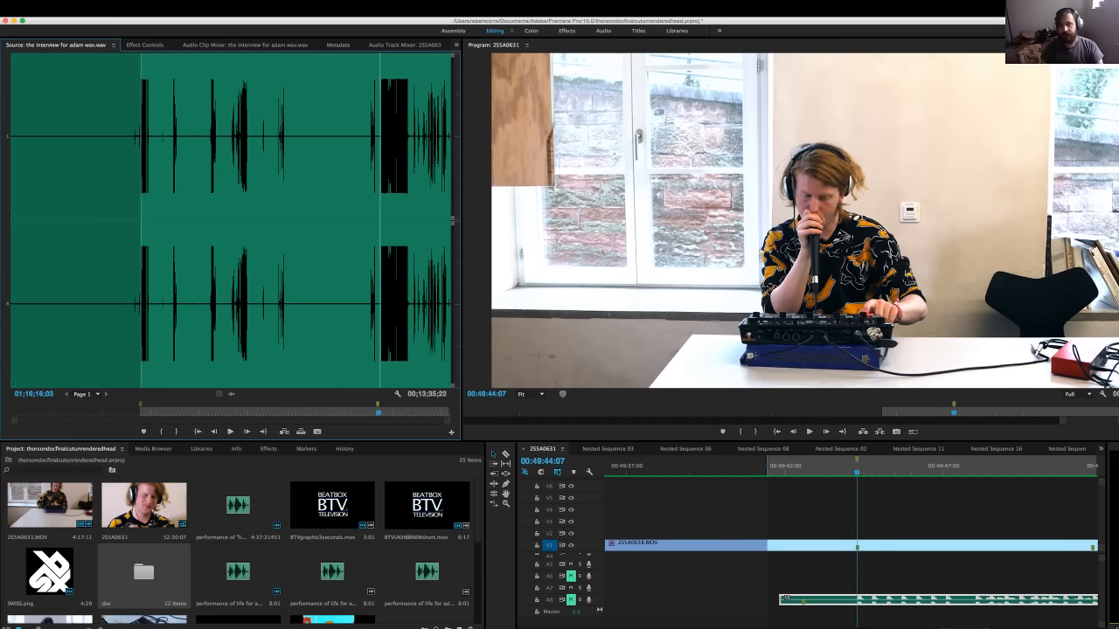
{"action": "key", "text": "shift+Left"}
{"action": "key", "text": "Left"}
{"action": "key", "text": "Left"}
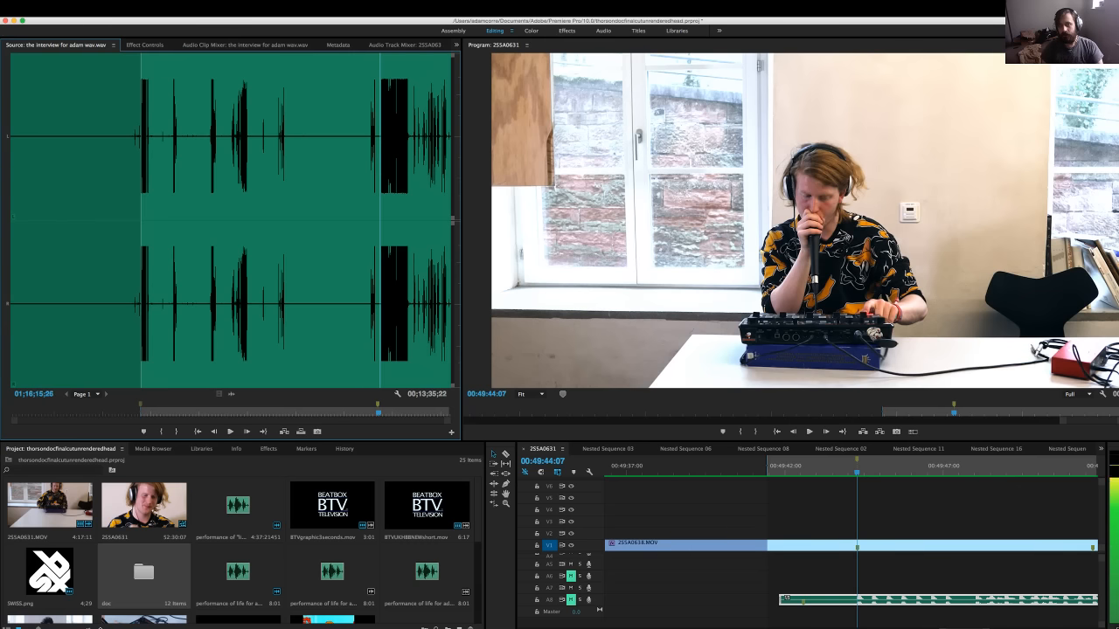
{"action": "key", "text": "Left"}
{"action": "key", "text": "Right"}
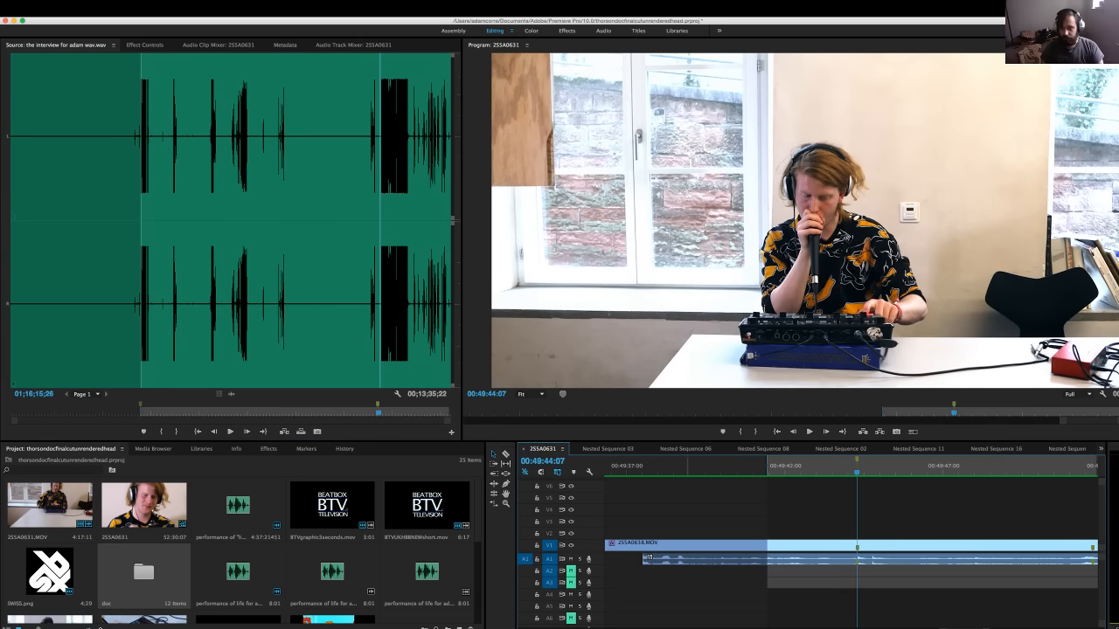
Compare the sound at the sequence's 00:49:44:07 marker with the matching hit in the interview recording
{"action": "key", "text": "Left"}
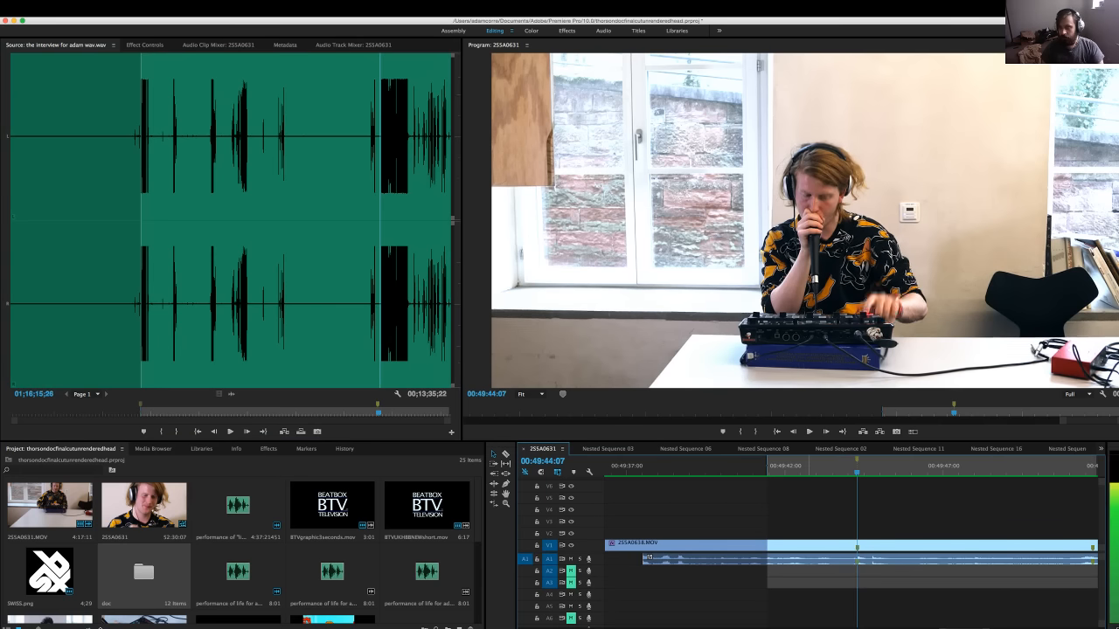
{"action": "key", "text": "Right"}
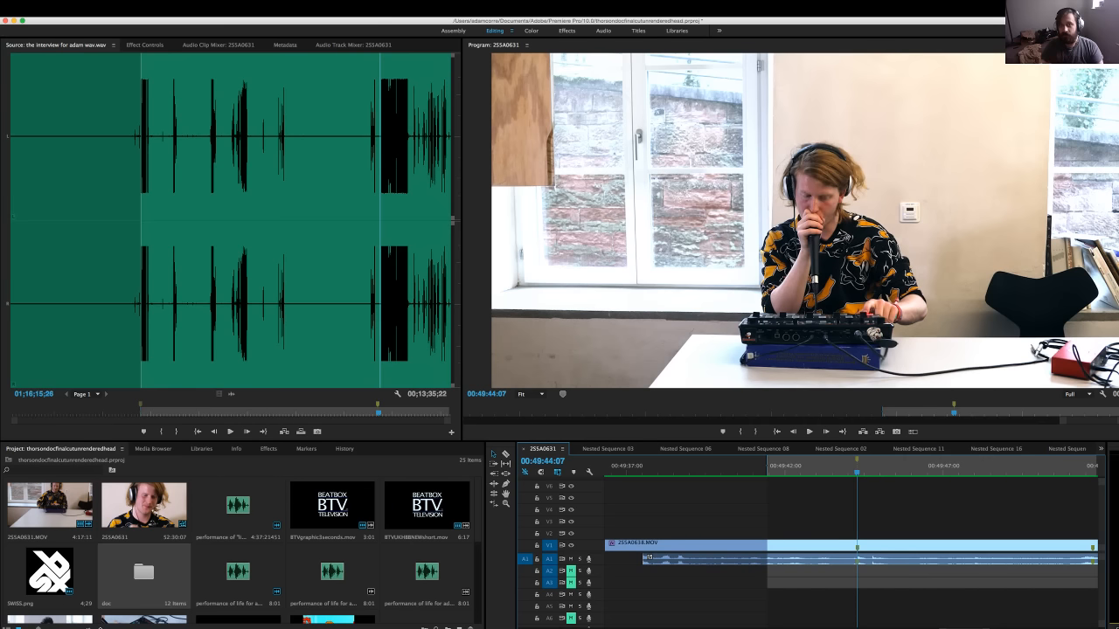
{"action": "key", "text": "shift+2"}
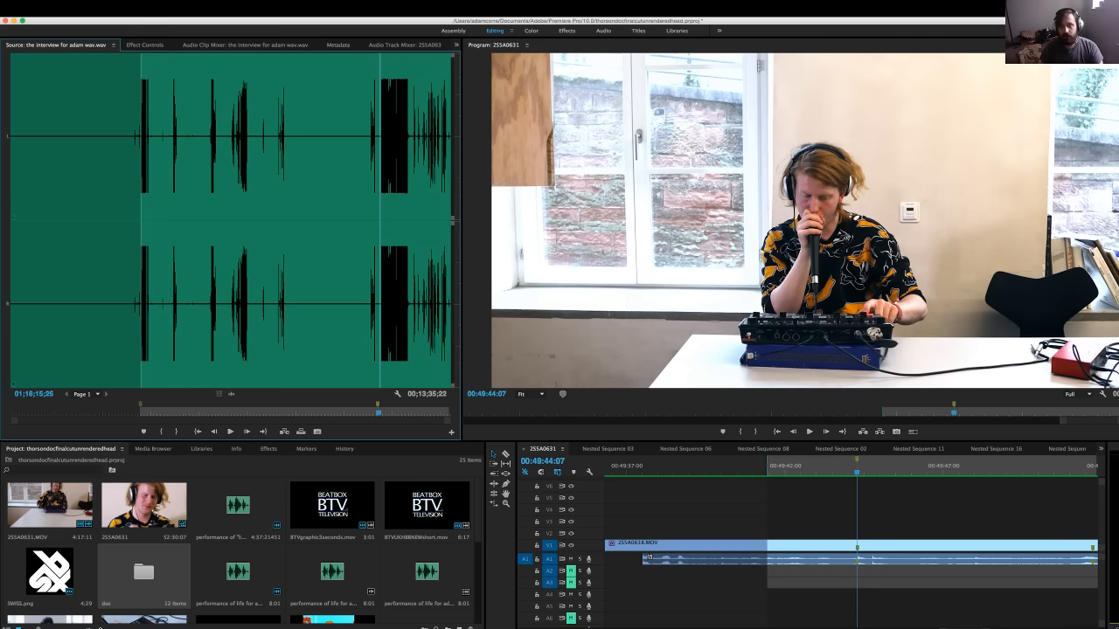
{"action": "key", "text": "shift+3"}
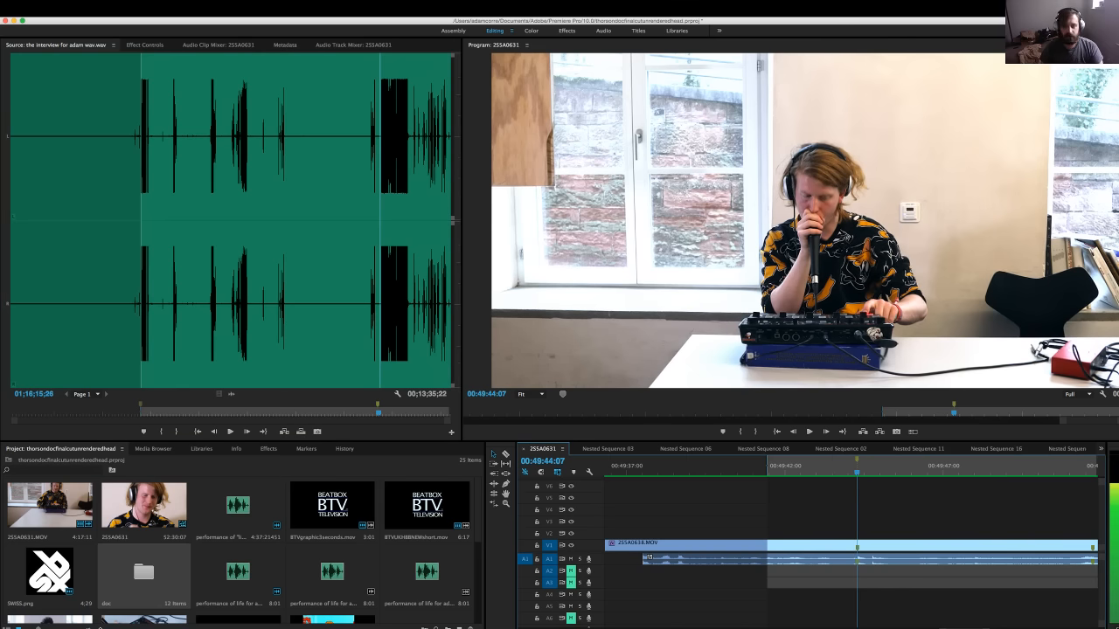
Set the interview recording's In point at the 01;16;15;26 hit and overwrite its audio onto track A2 at 00:49:44:07
{"action": "key", "text": "shift+2"}
{"action": "key", "text": "i"}
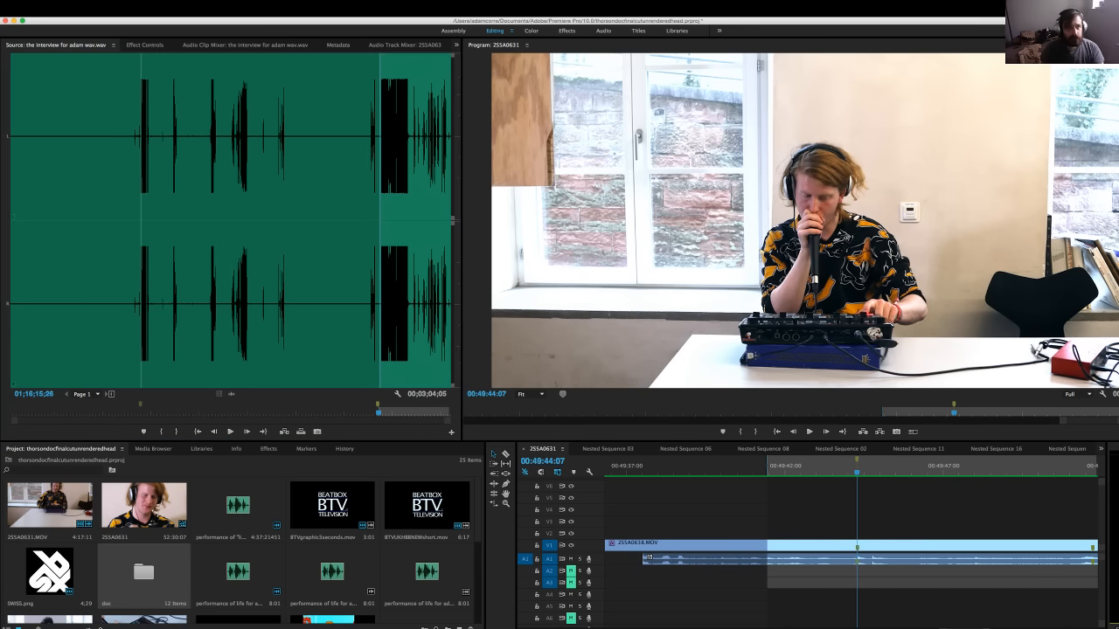
{"action": "key", "text": "."}
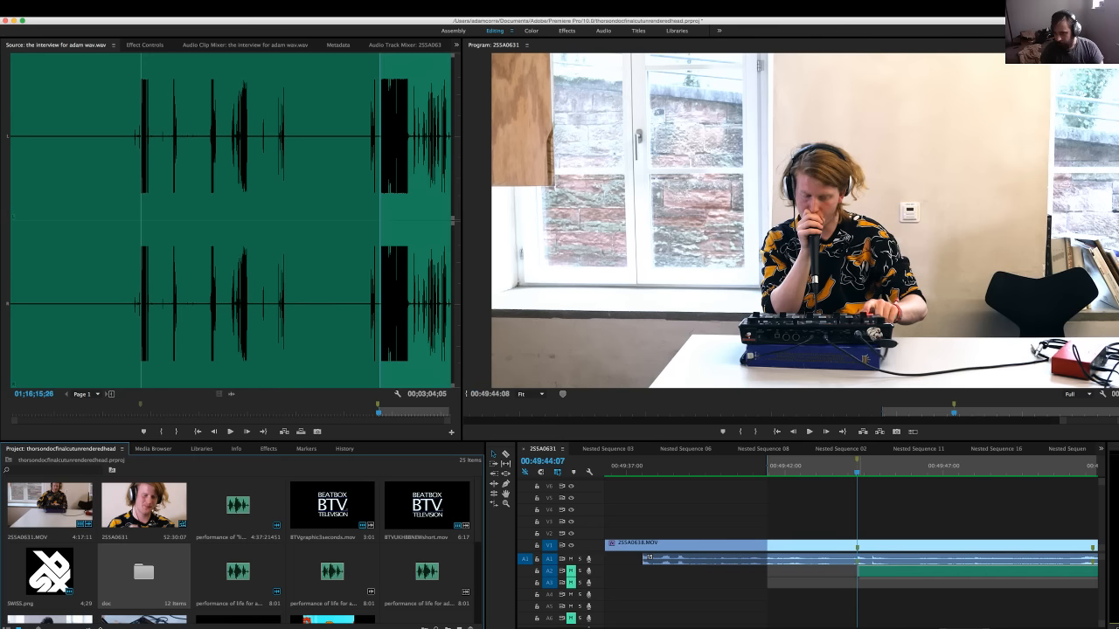
Extend the start of the new A2 interview clip back to near the beginning of the camera audio on A1
{"action": "left_click", "coordinate": [100, 627]}
{"action": "left_click_drag", "start_coordinate": [859, 570], "coordinate": [862, 569]}
{"action": "left_click_drag", "start_coordinate": [696, 569], "coordinate": [650, 569]}
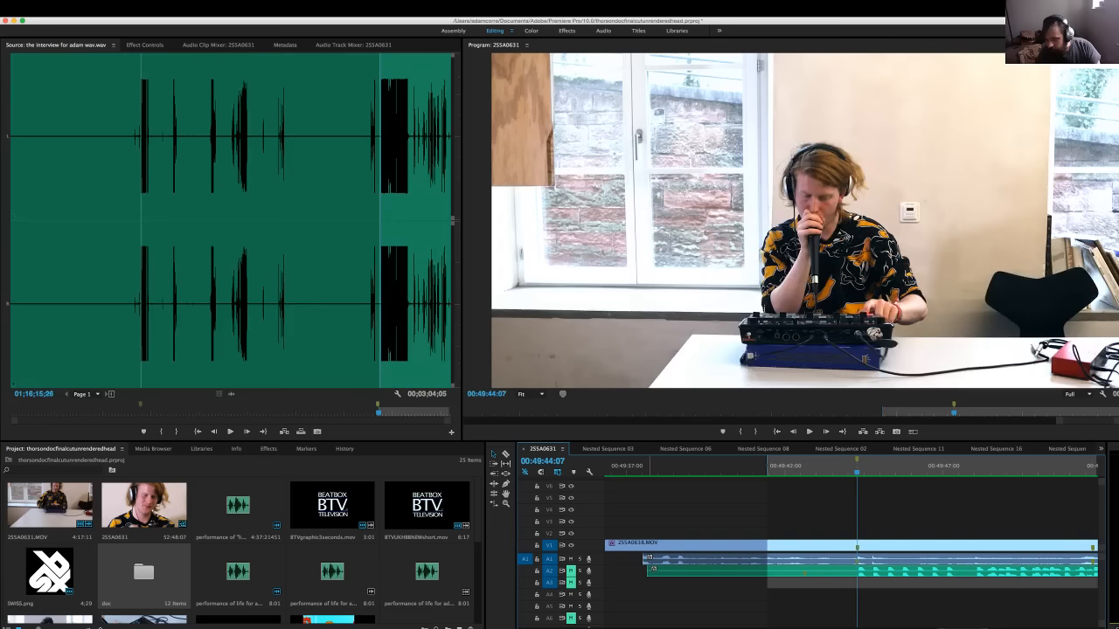
Mute camera audio track A1, play the interview audio against the video and return to the 00:49:44:07 marker
{"action": "key", "text": "space"}
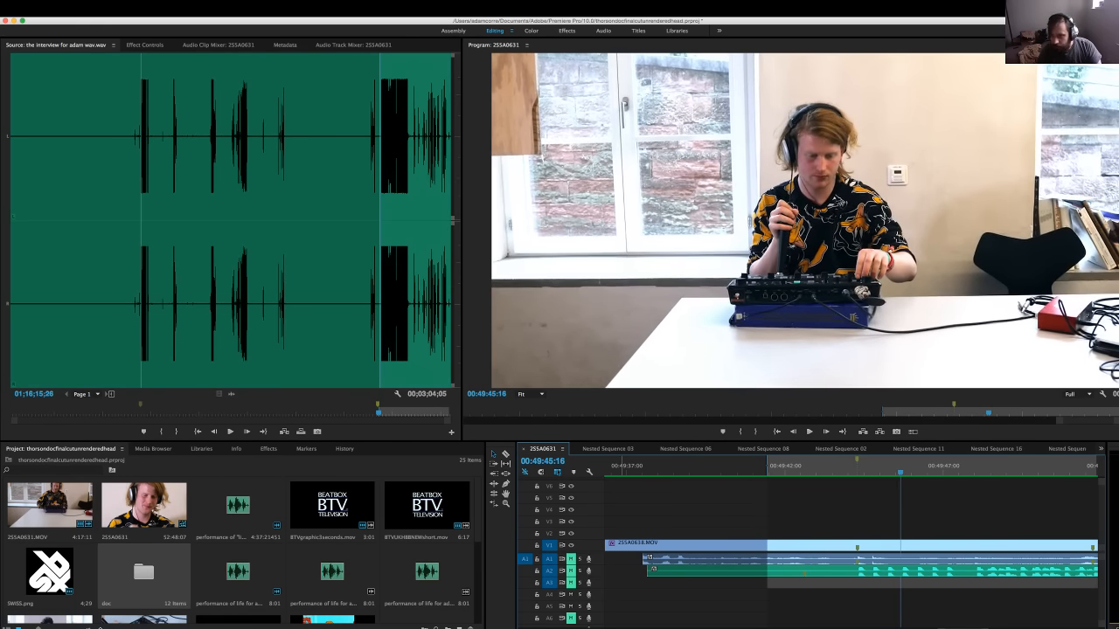
{"action": "key", "text": "space"}
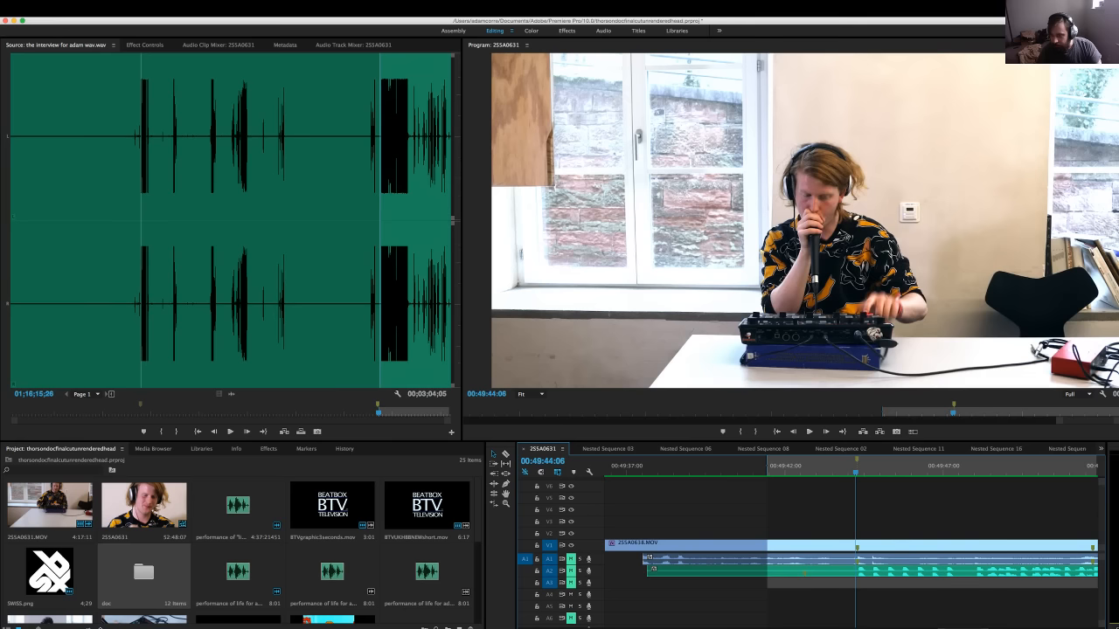
{"action": "key", "text": "Right"}
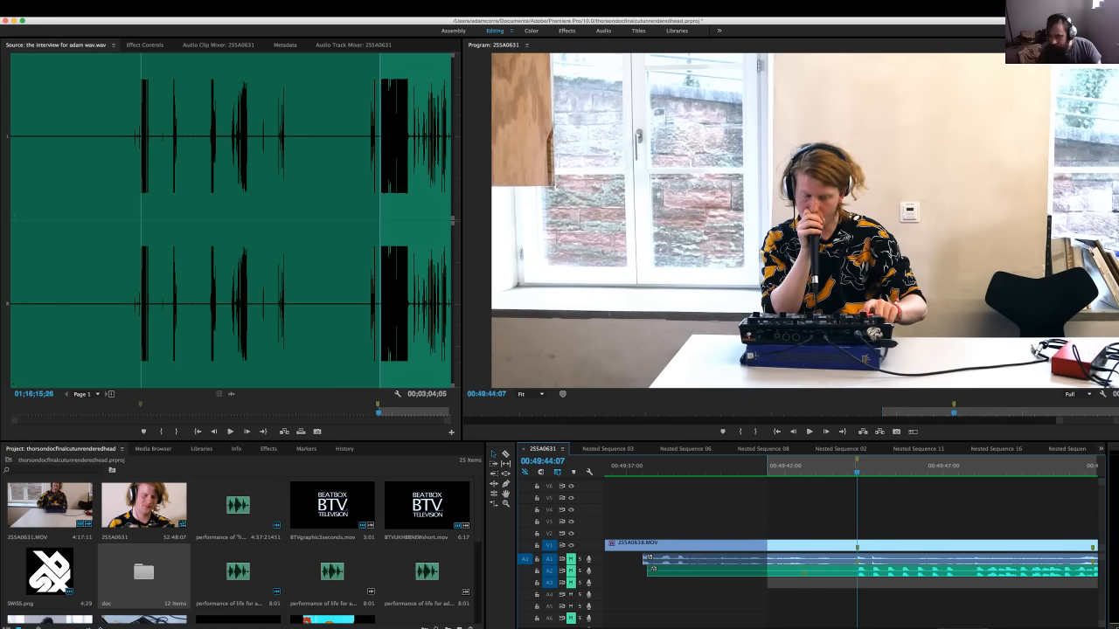
Match-frame the interview clips on A2 and A8 at 00:49:44:07 to compare their source timecodes
{"action": "key", "text": "f"}
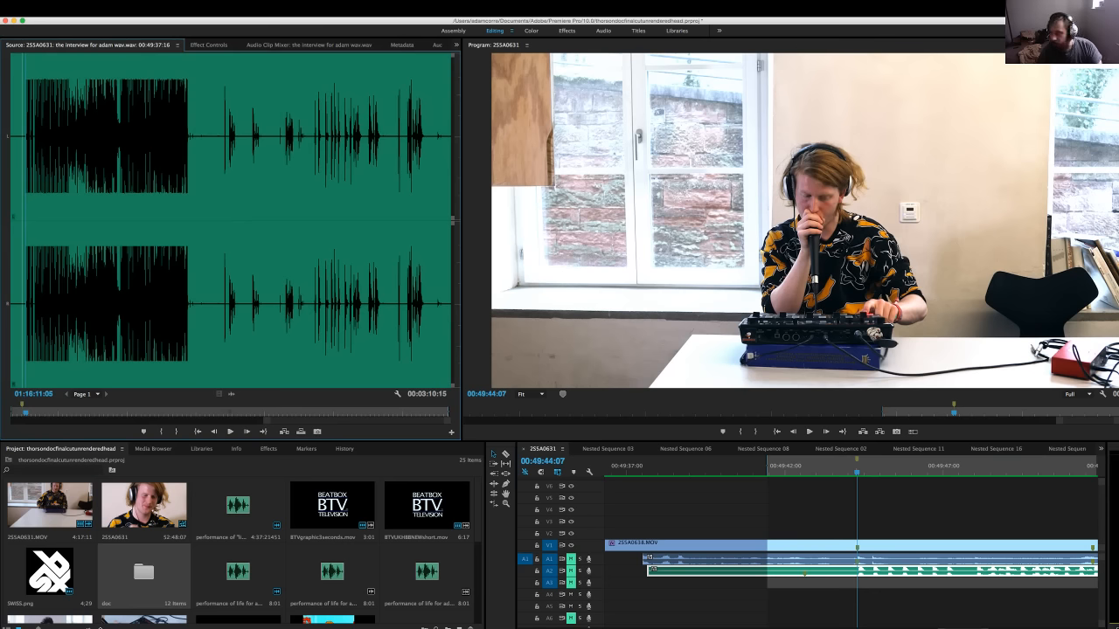
{"action": "scroll", "coordinate": [786, 577], "scroll_direction": "down", "scroll_amount": 3}
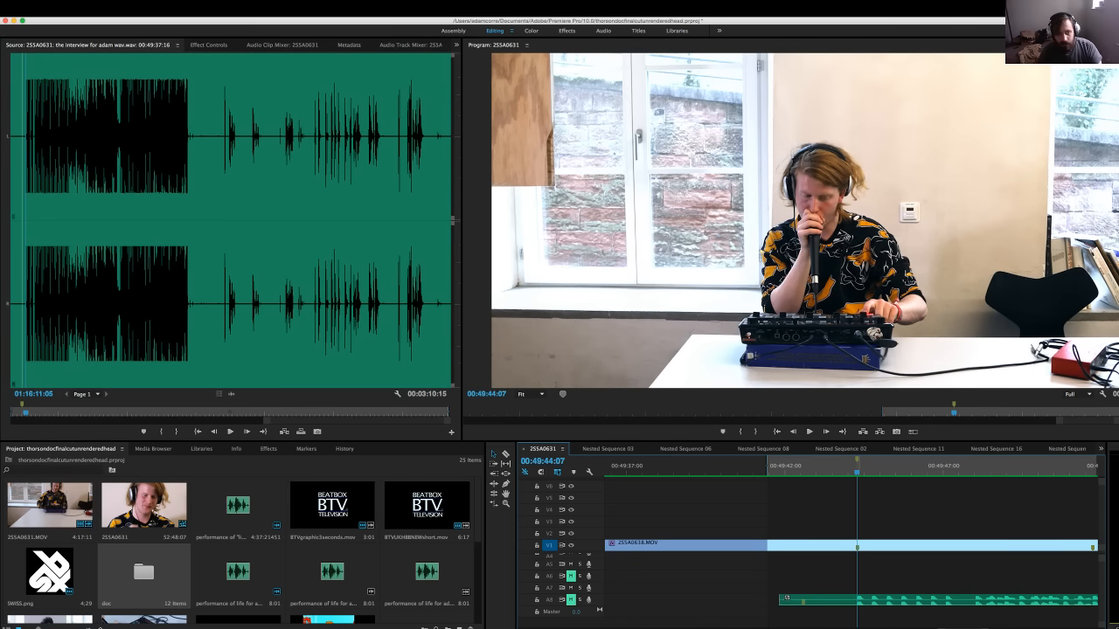
{"action": "key", "text": "f"}
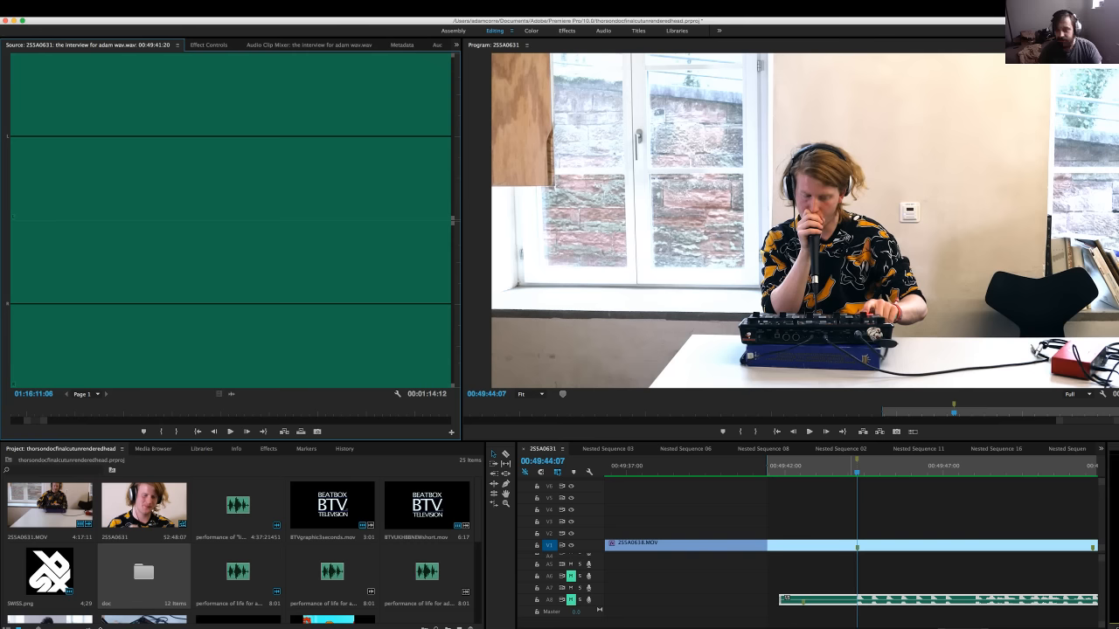
{"action": "key", "text": "shift+3"}
{"action": "key", "text": "ctrl+z"}
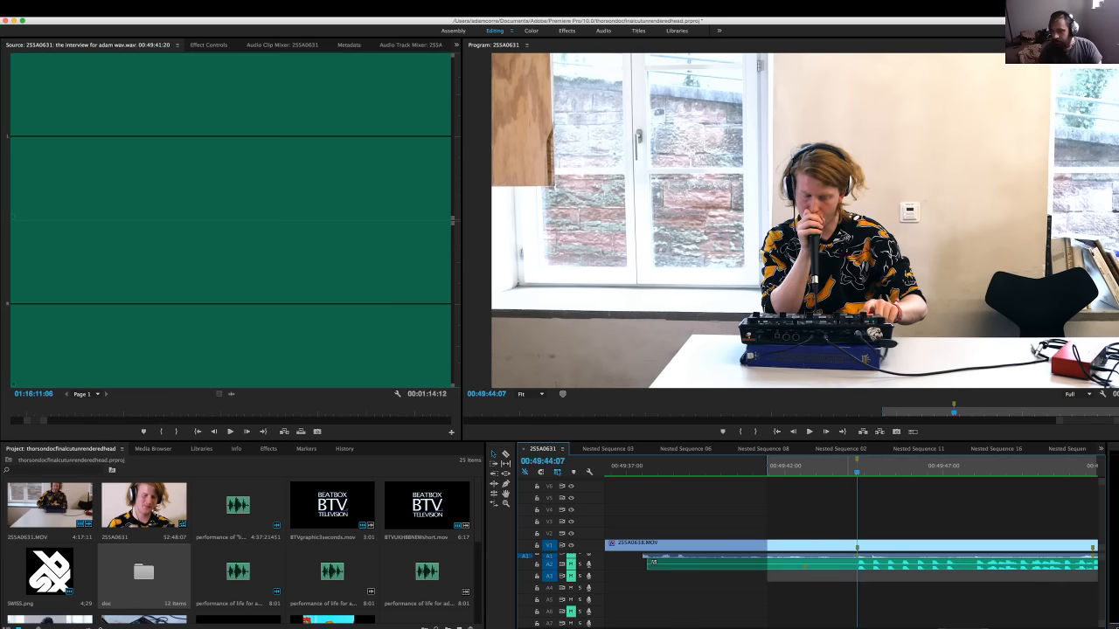
{"action": "key", "text": "f"}
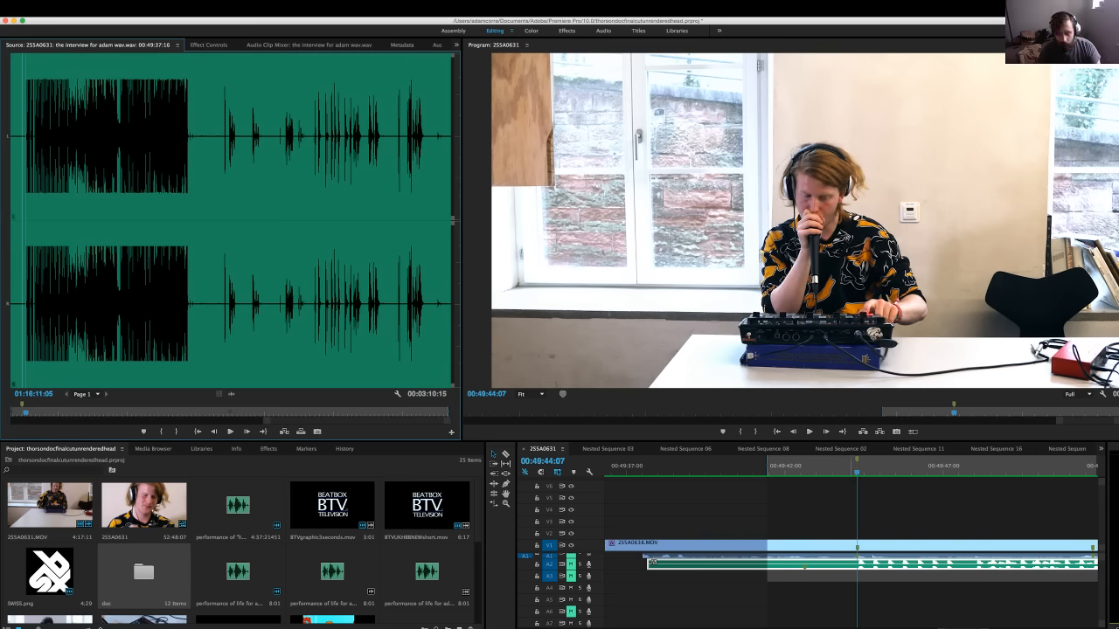
Nudge the A2 interview clip one frame earlier and compare its alignment with the A8 clip
{"action": "key", "text": "shift+3"}
{"action": "key", "text": "super+Left"}
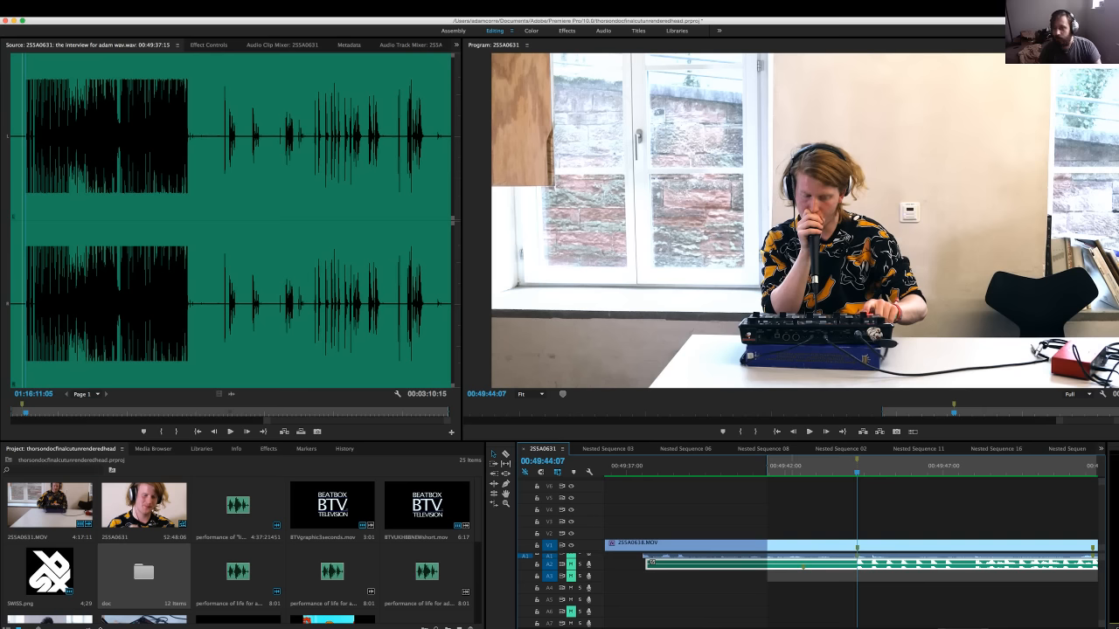
{"action": "scroll", "coordinate": [752, 581], "scroll_direction": "up", "scroll_amount": 1}
{"action": "scroll", "coordinate": [751, 581], "scroll_direction": "down", "scroll_amount": 2}
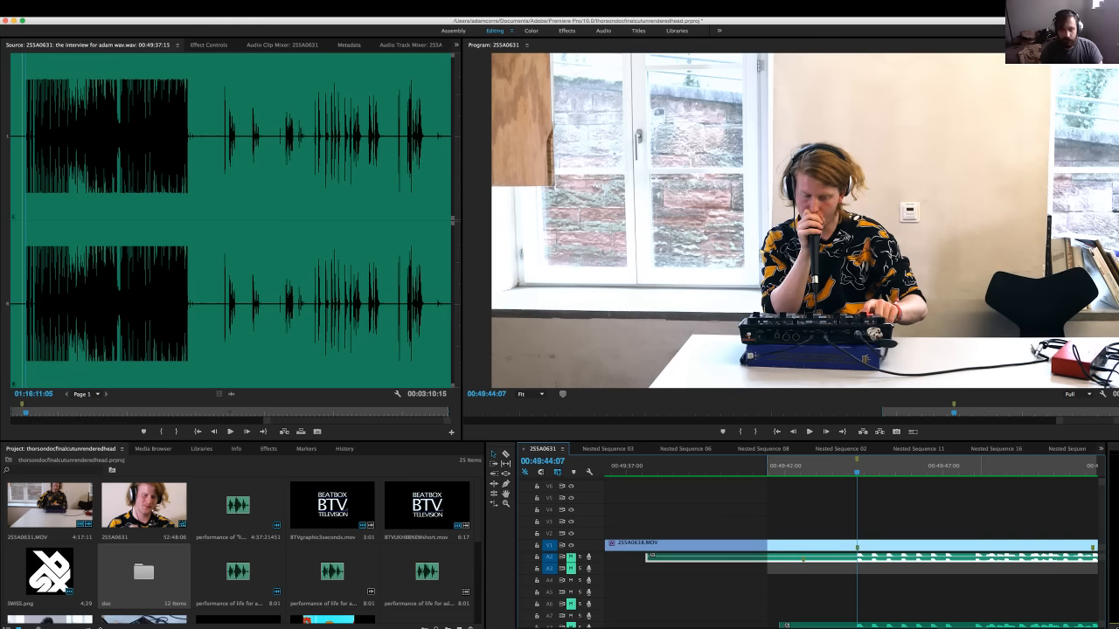
{"action": "key", "text": "super+Tab"}
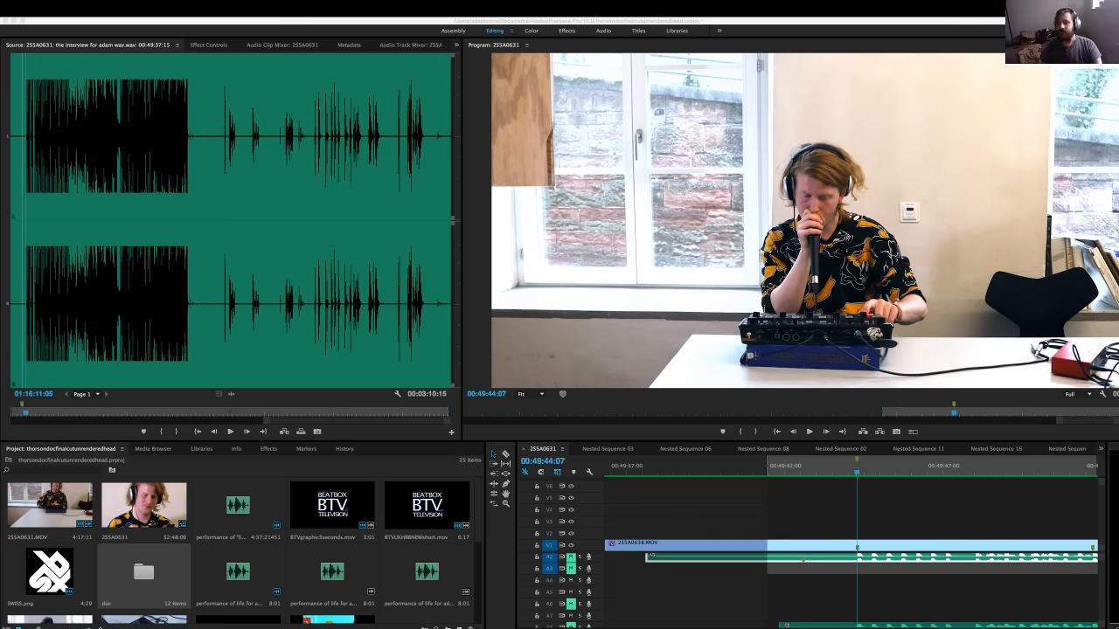
Match-frame the video clip on V1 and remove its RGB Curves effect
{"action": "key", "text": "f"}
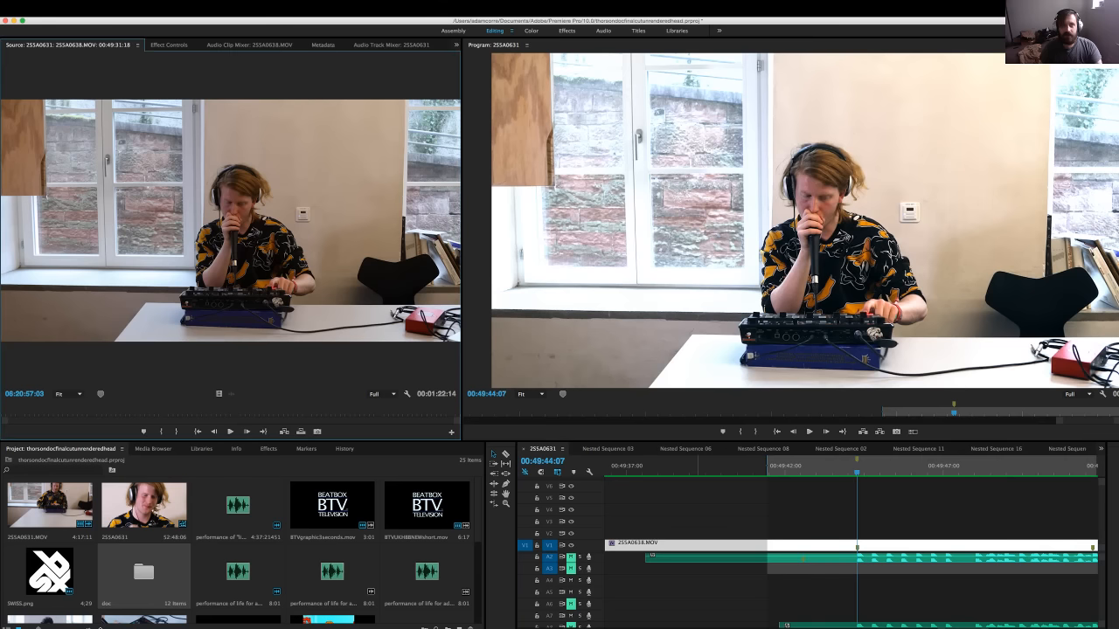
{"action": "key", "text": "shift+5"}
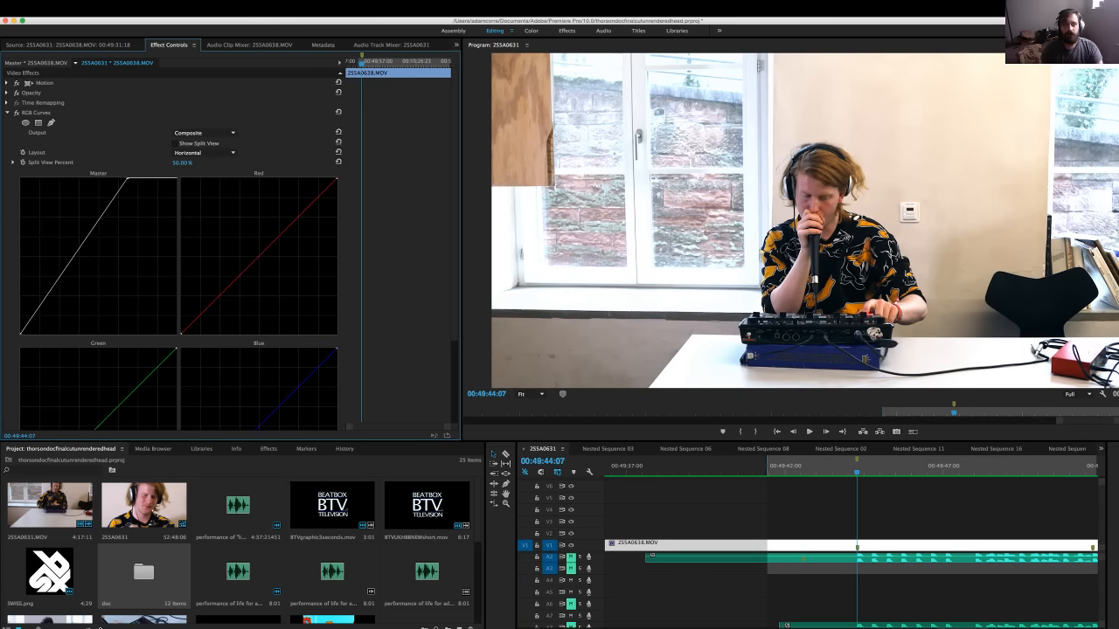
{"action": "left_click", "coordinate": [35, 113]}
{"action": "key", "text": "Delete"}
{"action": "key", "text": "Delete"}
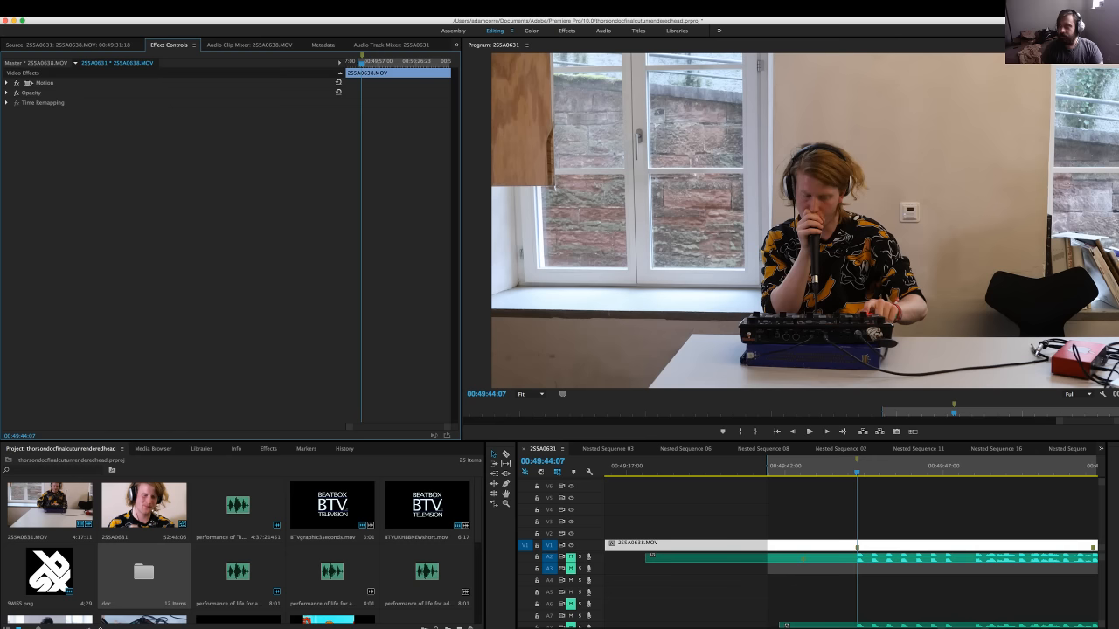
Move the playhead to about 00:49:49:07, play the uncorrected footage briefly and deselect the clip
{"action": "left_click_drag", "start_coordinate": [863, 467], "coordinate": [901, 467]}
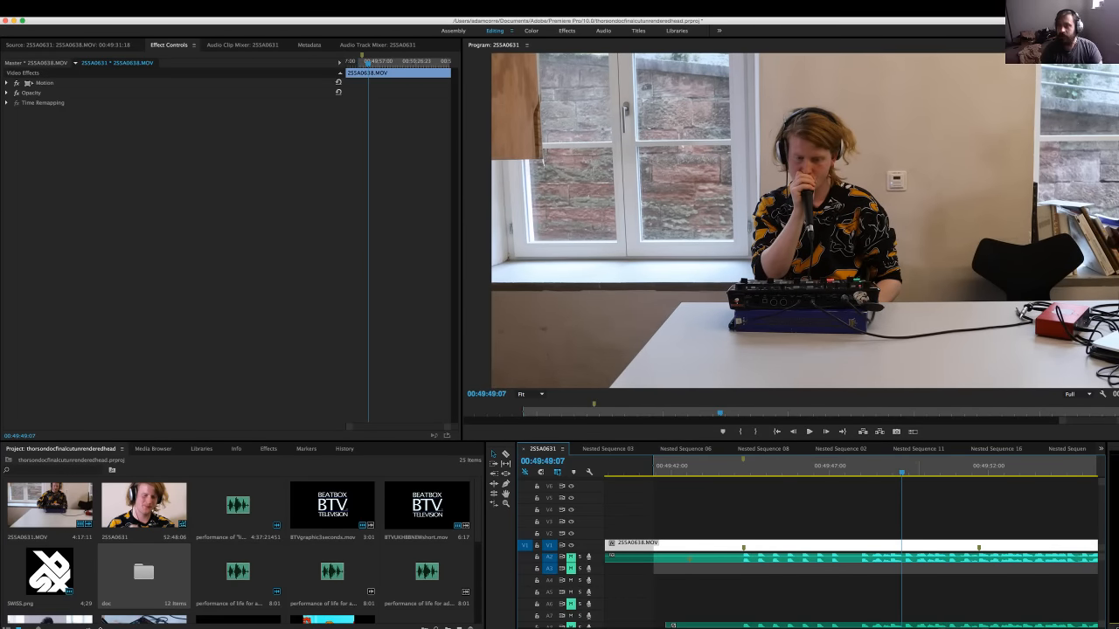
{"action": "key", "text": "space"}
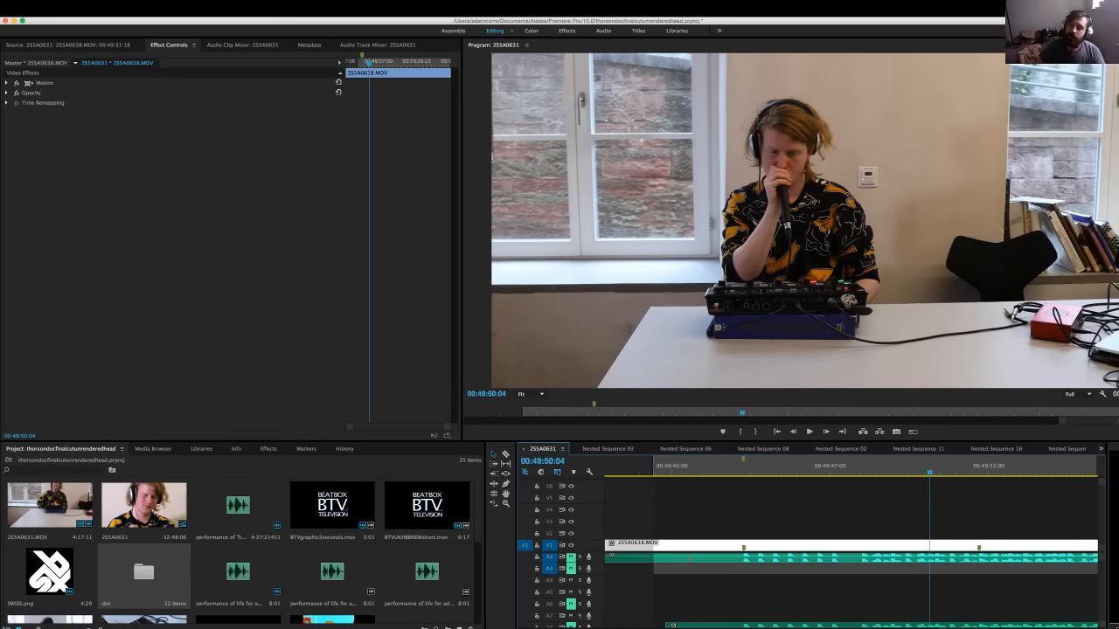
{"action": "key", "text": "space"}
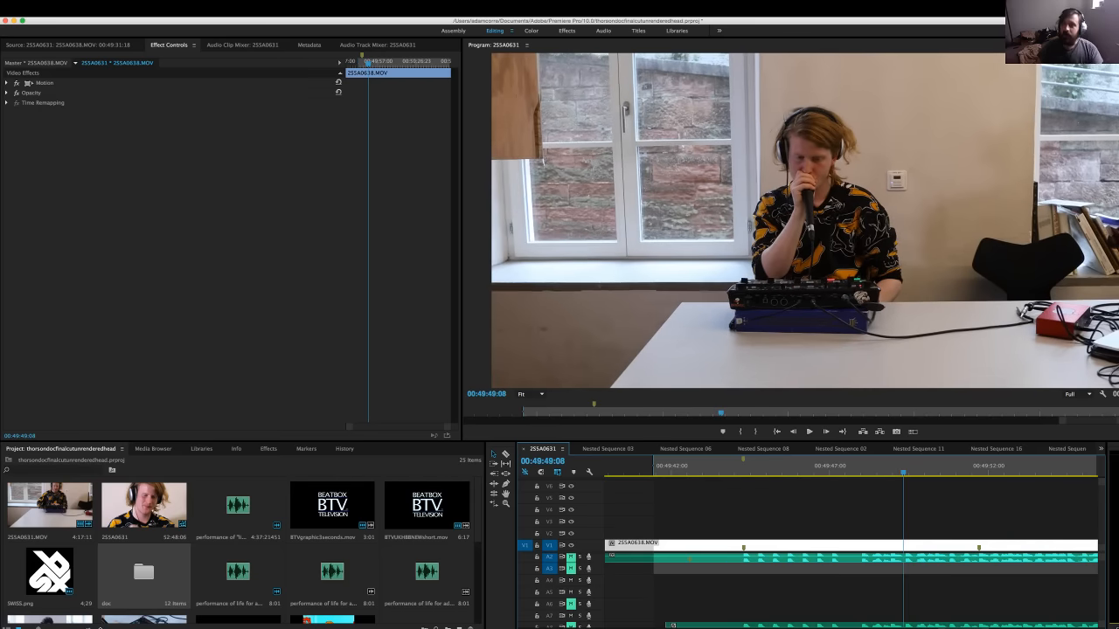
{"action": "key", "text": "super+shift+a"}
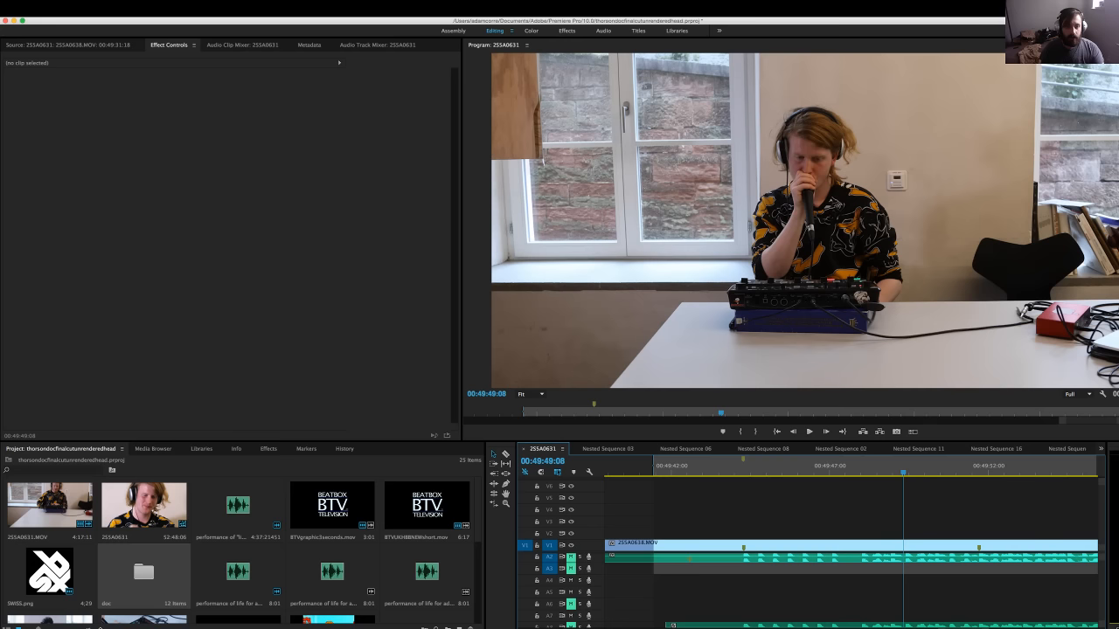
Apply the Fast Color Corrector from the obsolete video effects to the V1 clip and show its settings
{"action": "key", "text": "shift+7"}
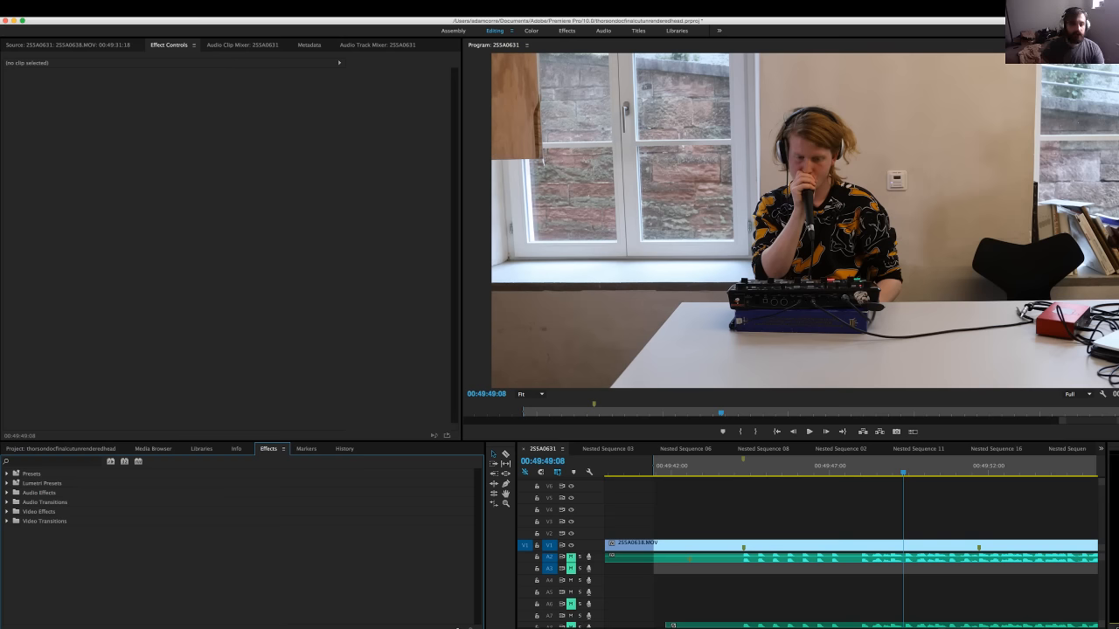
{"action": "left_click", "coordinate": [7, 493]}
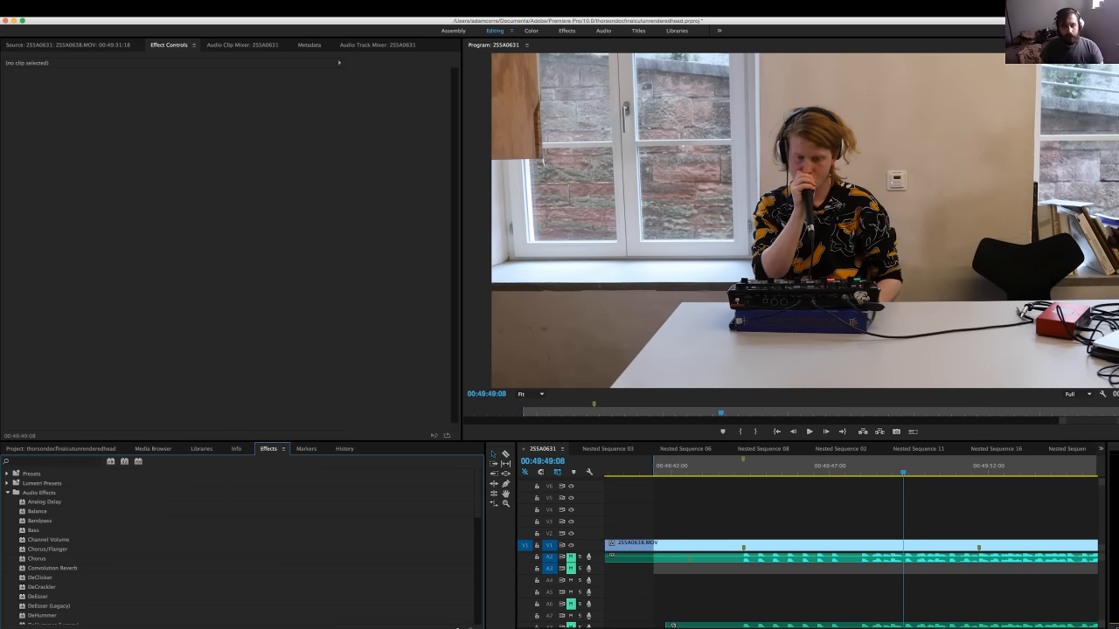
{"action": "left_click", "coordinate": [7, 493]}
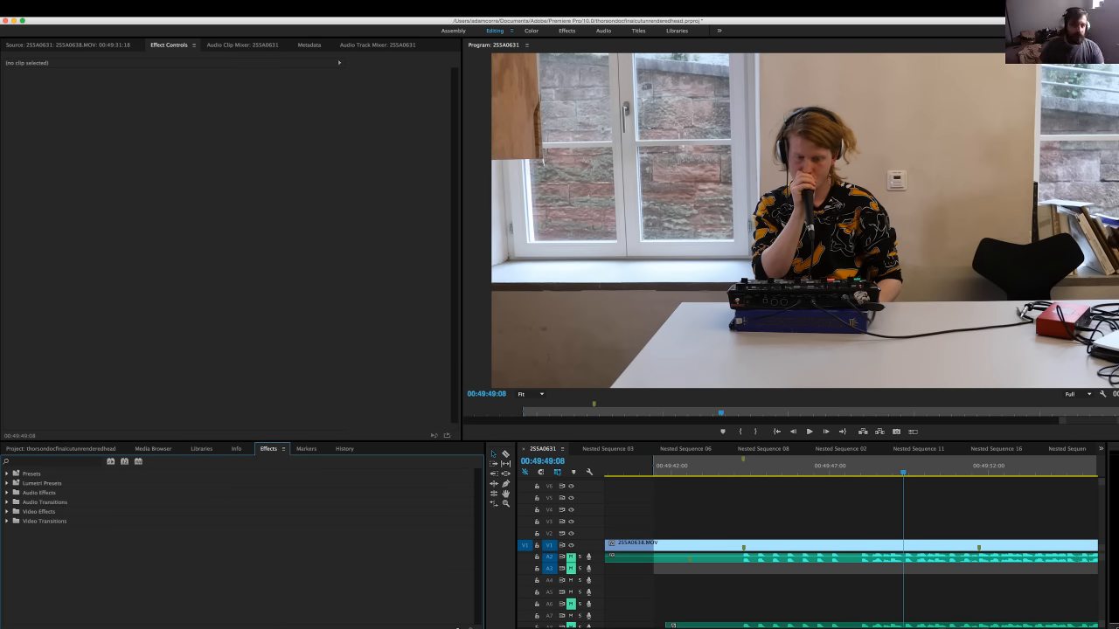
{"action": "left_click", "coordinate": [7, 511]}
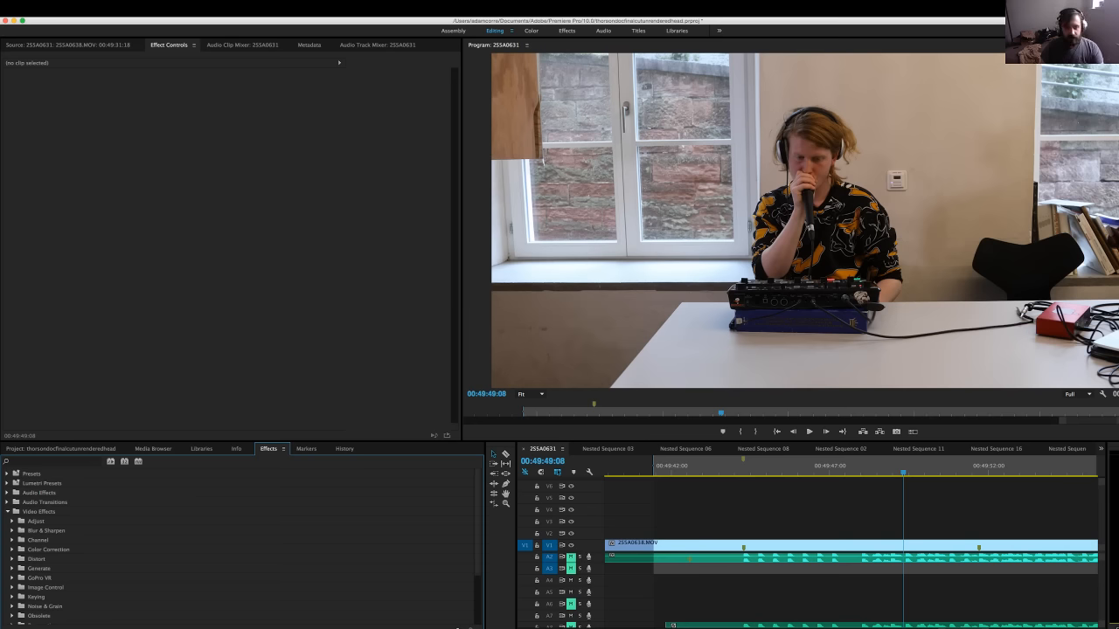
{"action": "scroll", "coordinate": [52, 542], "scroll_direction": "down", "scroll_amount": 3}
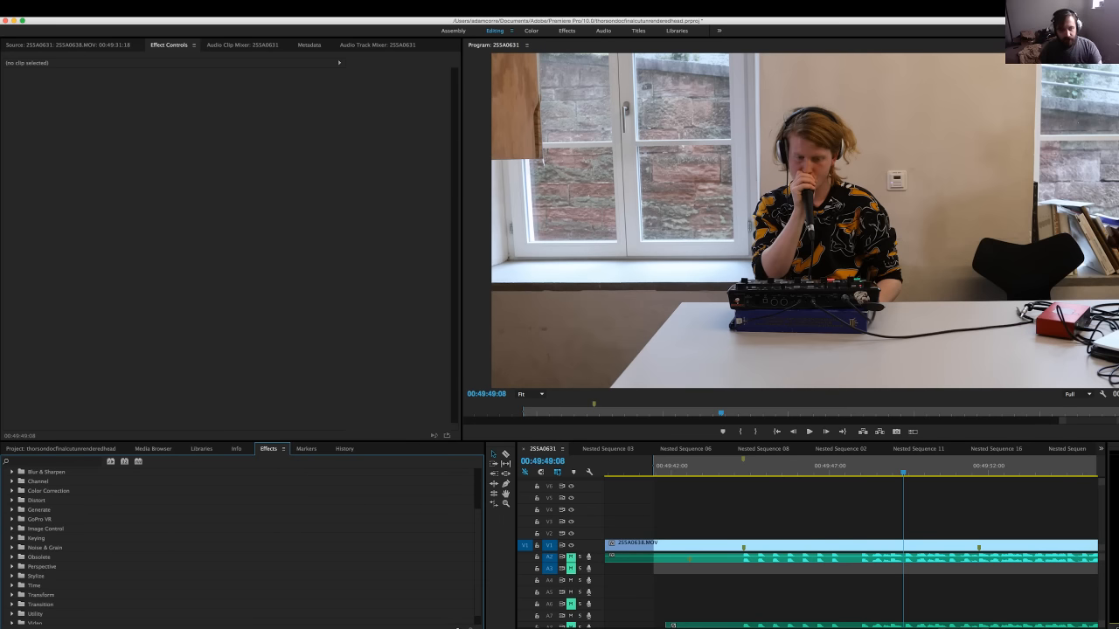
{"action": "left_click", "coordinate": [12, 556]}
{"action": "left_click", "coordinate": [58, 604]}
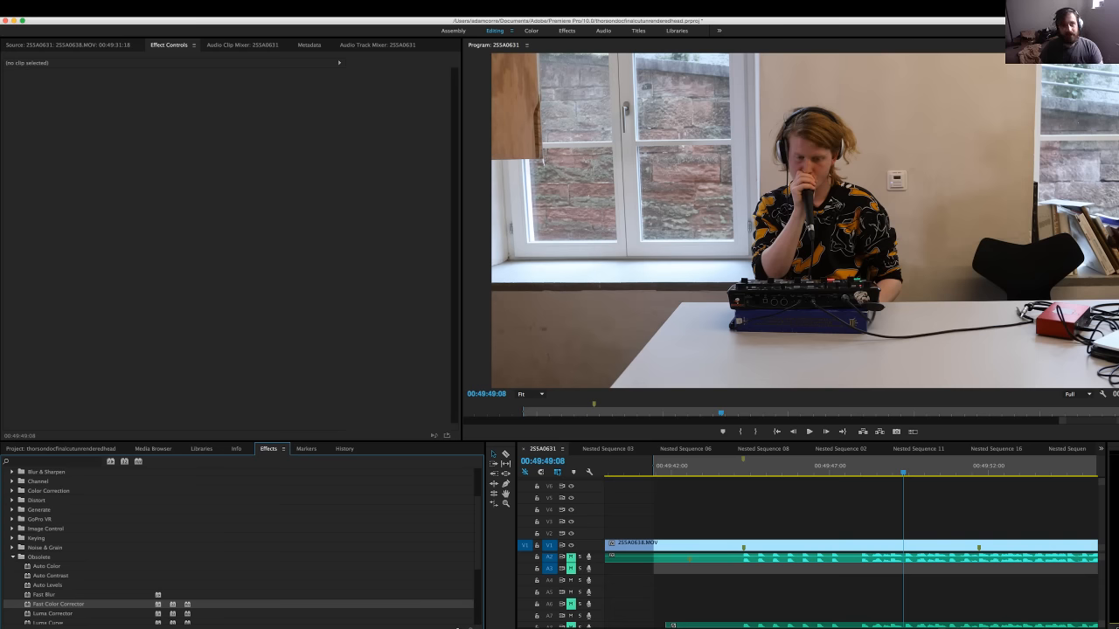
{"action": "key", "text": "shift+2"}
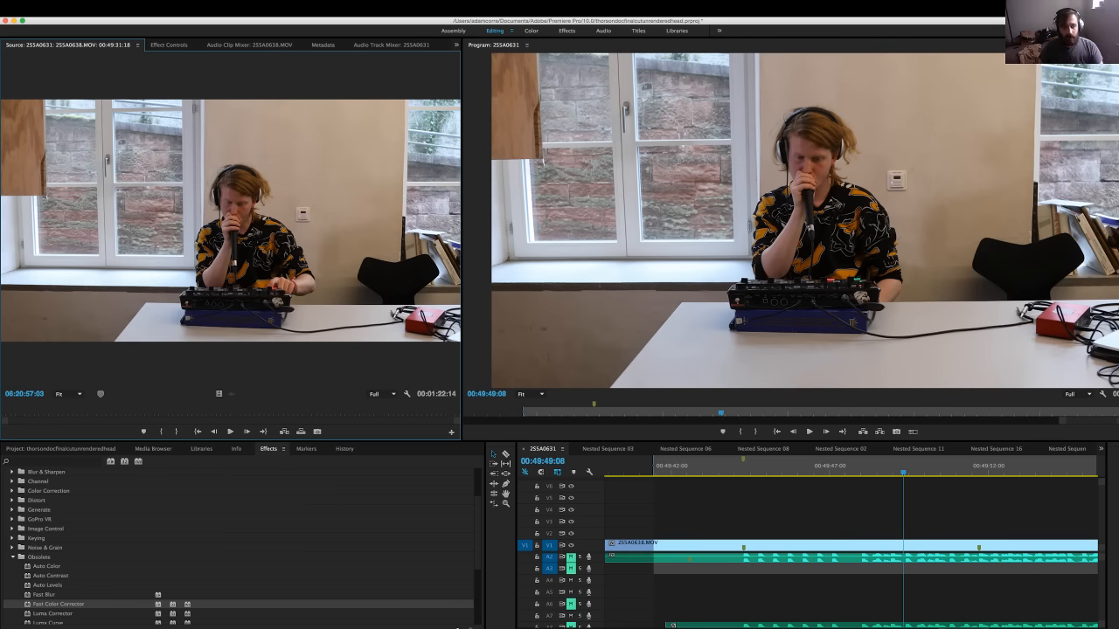
{"action": "key", "text": "d"}
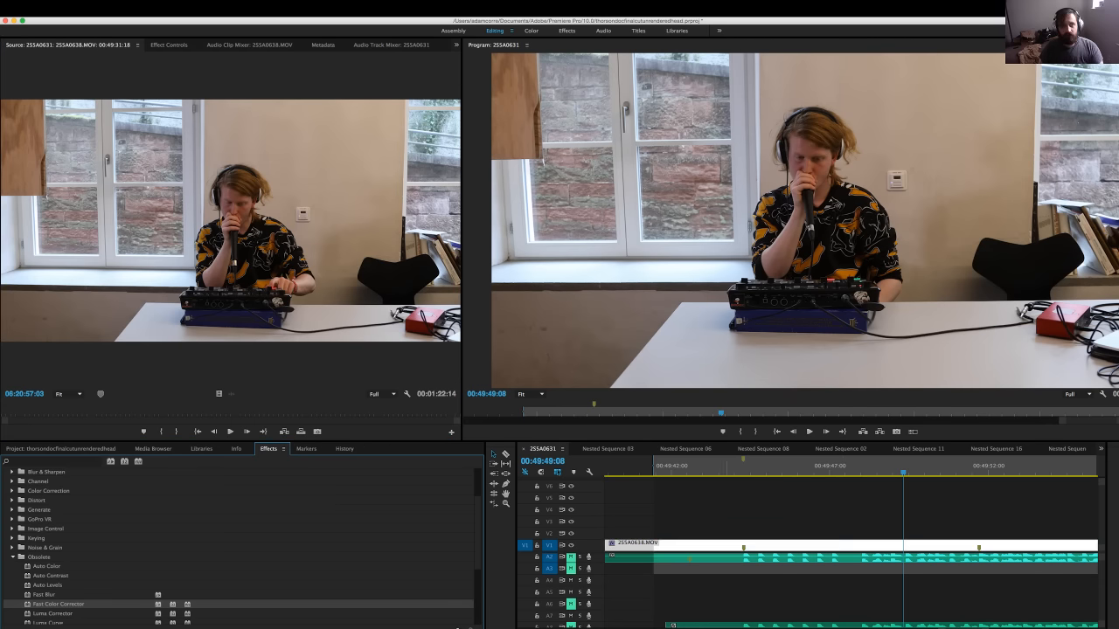
{"action": "key", "text": "shift+5"}
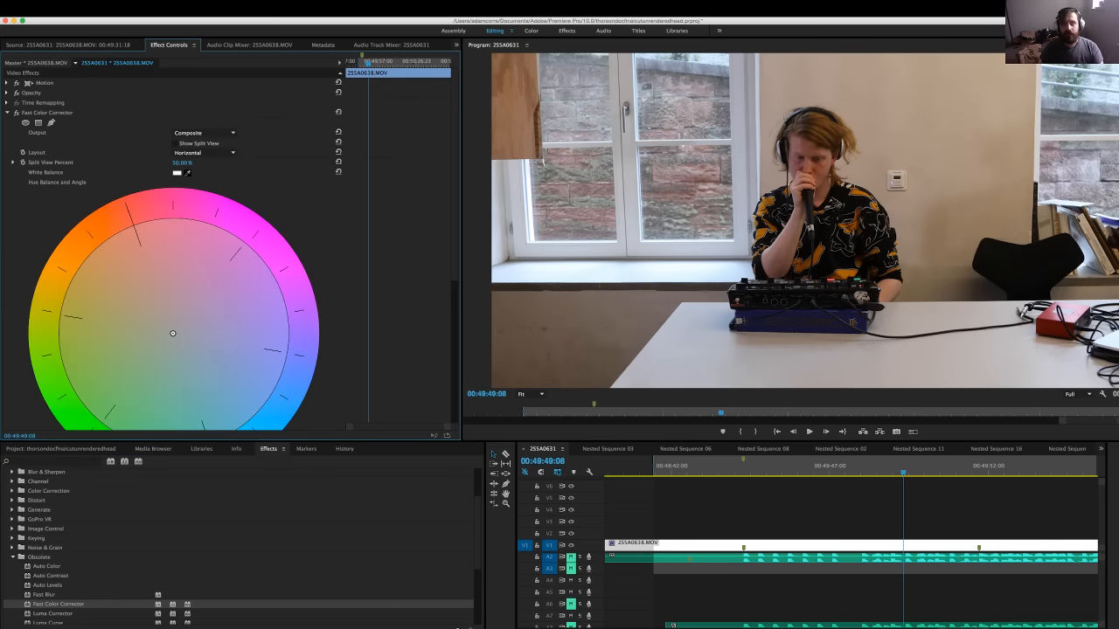
Try shifting the Fast Color Corrector's white balance toward blue, remove the effect, and undo back to its default settings
{"action": "mouse_move", "coordinate": [173, 333]}
{"action": "left_mouse_down"}
{"action": "mouse_move", "coordinate": [171, 344]}
{"action": "mouse_move", "coordinate": [164, 332]}
{"action": "mouse_move", "coordinate": [184, 341]}
{"action": "mouse_move", "coordinate": [173, 333]}
{"action": "left_mouse_up"}
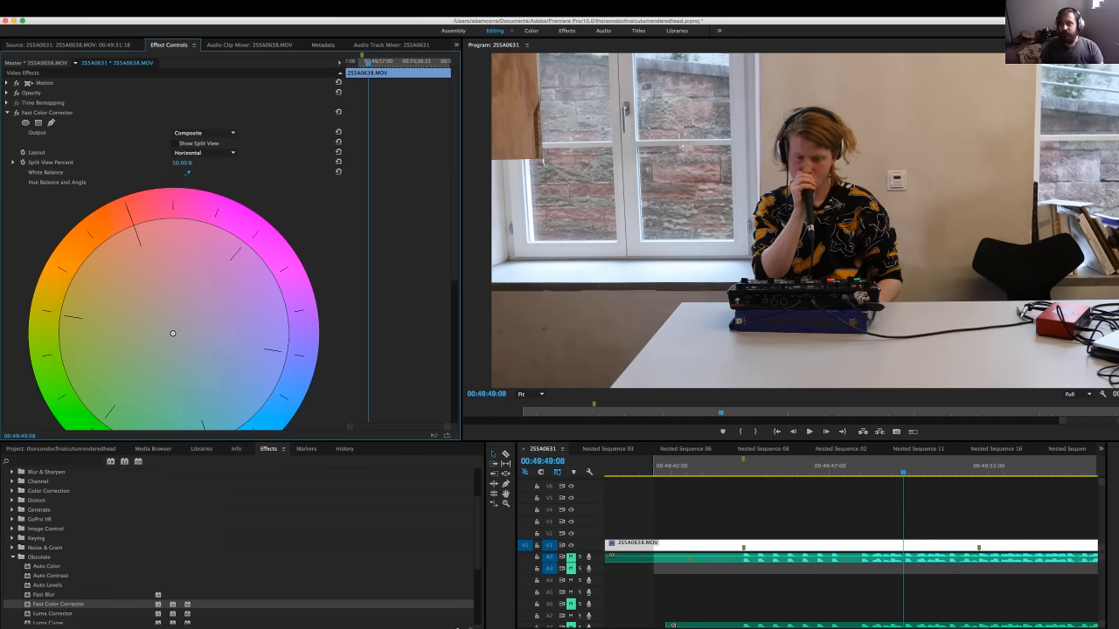
{"action": "mouse_move", "coordinate": [174, 333]}
{"action": "left_mouse_down"}
{"action": "mouse_move", "coordinate": [162, 326]}
{"action": "mouse_move", "coordinate": [182, 344]}
{"action": "left_mouse_up"}
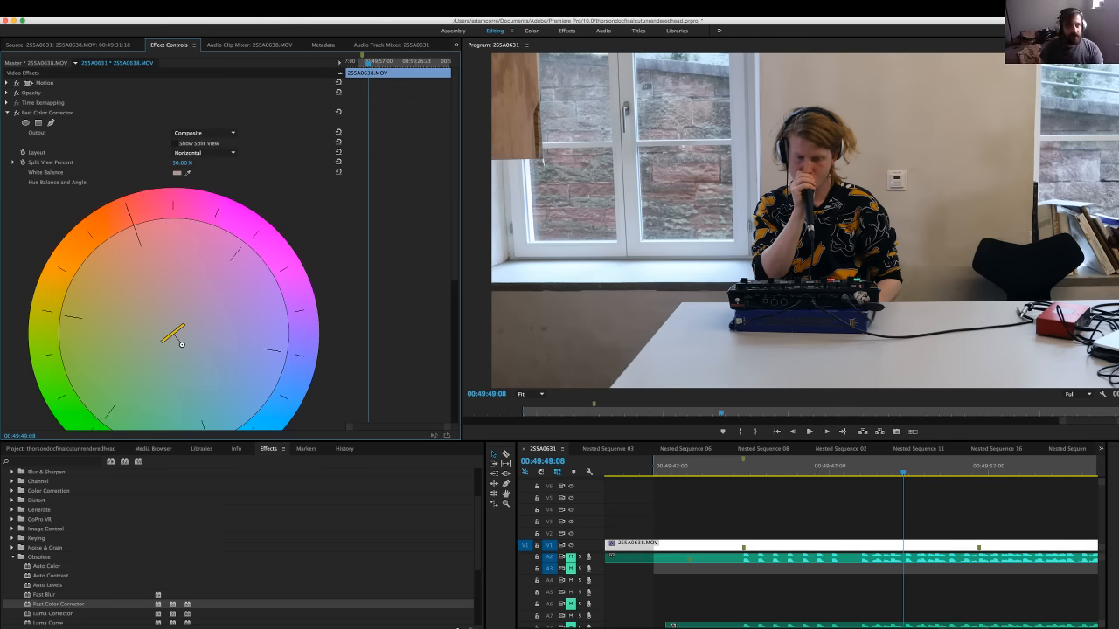
{"action": "left_click", "coordinate": [47, 112]}
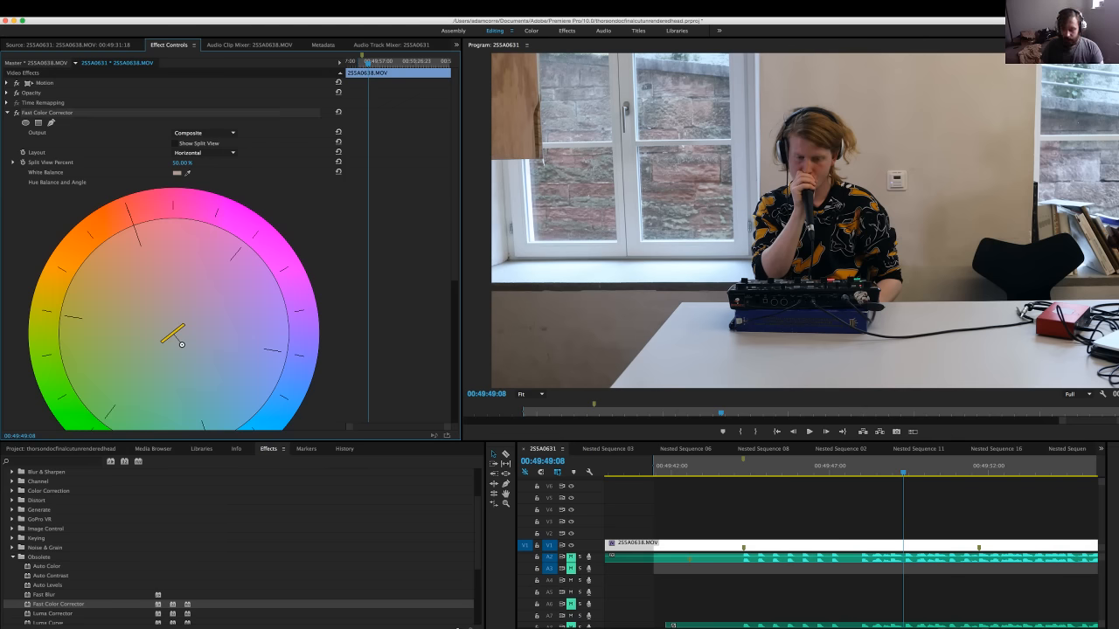
{"action": "key", "text": "BackSpace"}
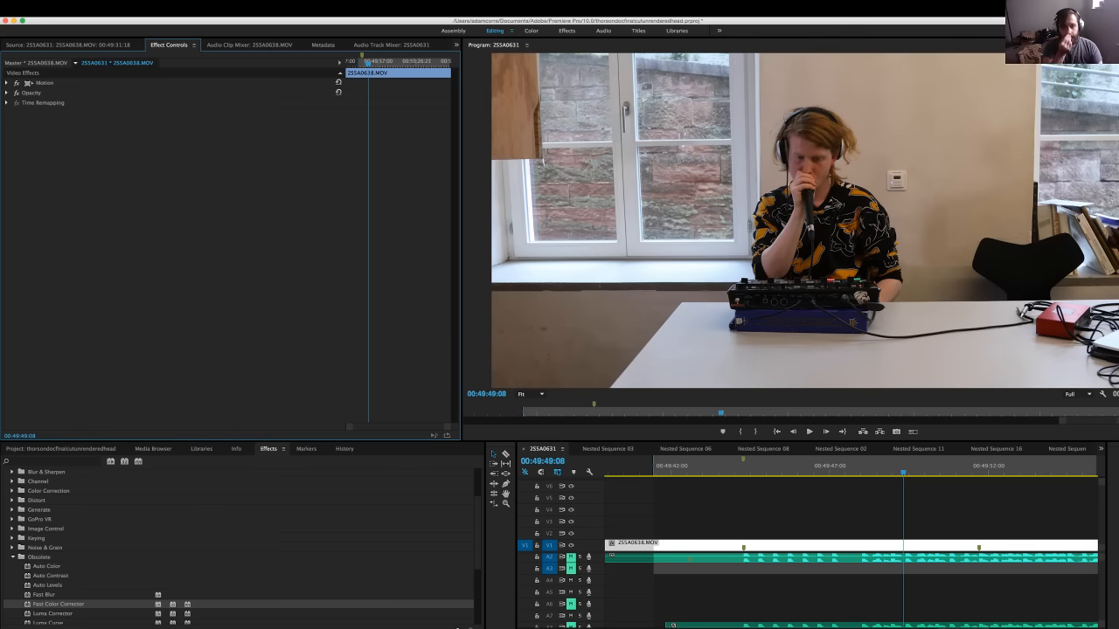
{"action": "key", "text": "super+z"}
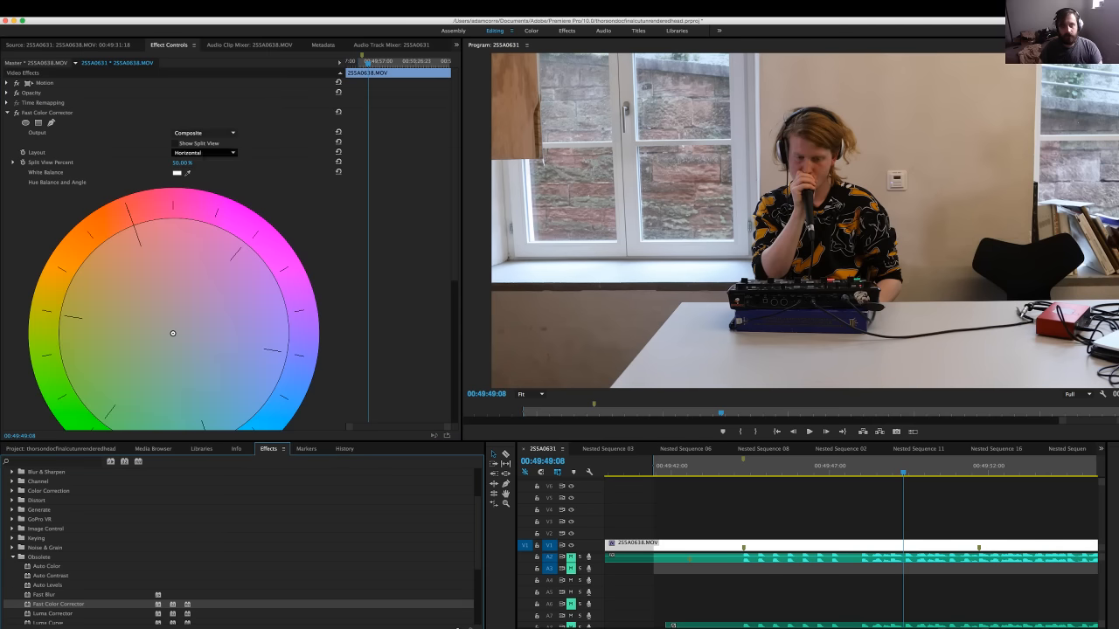
Try shifting the Fast Color Corrector's balance slightly toward yellow, remove the effect, and undo back to its neutral settings
{"action": "left_click_drag", "start_coordinate": [171, 330], "coordinate": [166, 333]}
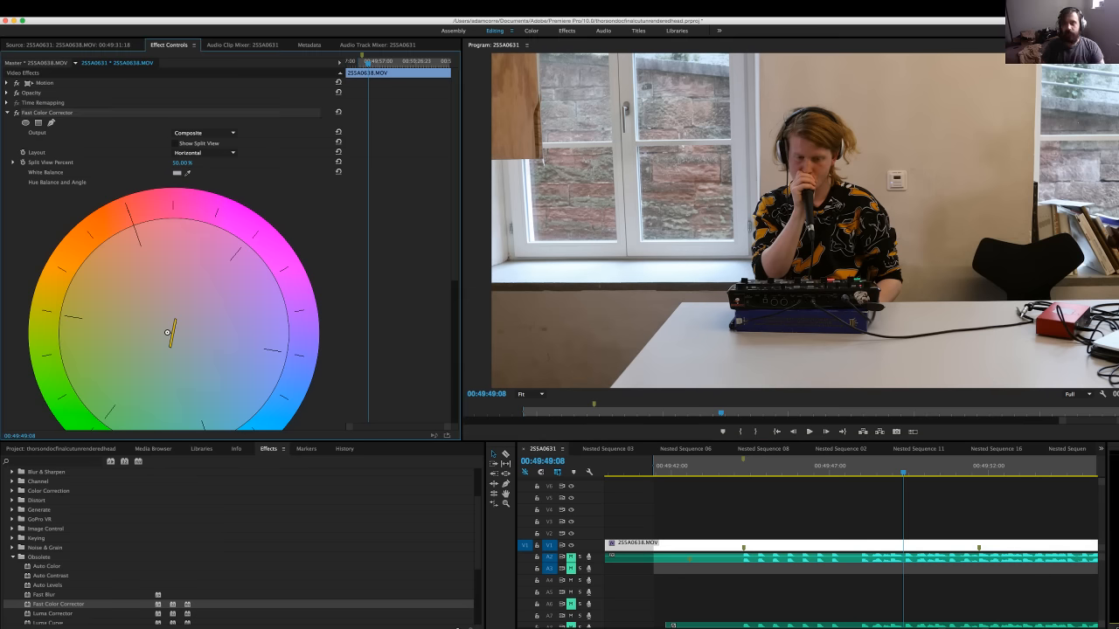
{"action": "key", "text": "Delete"}
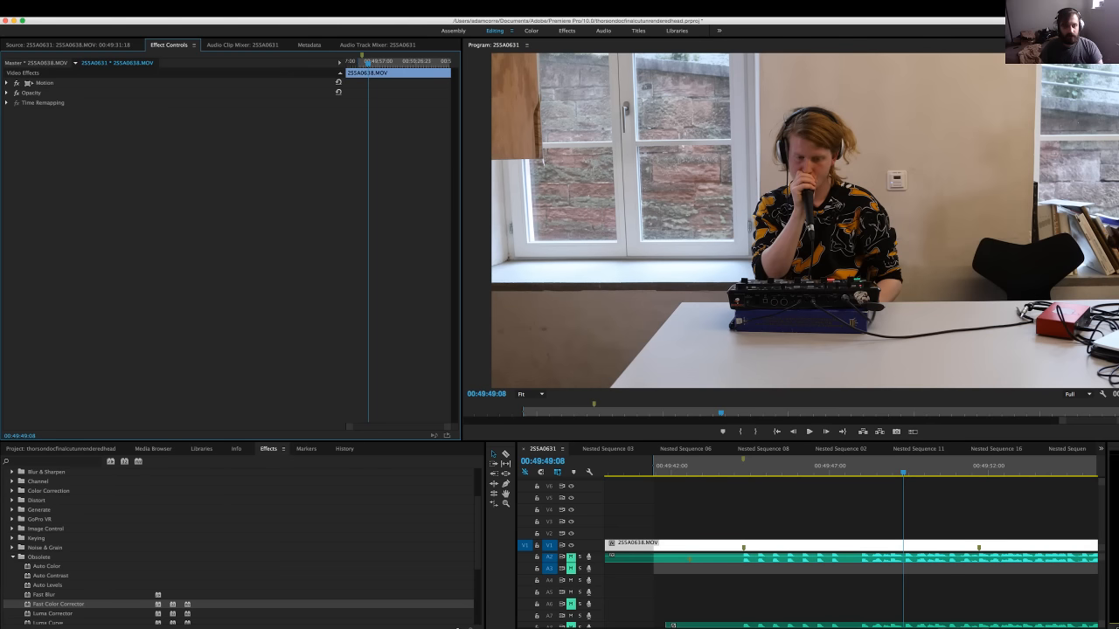
{"action": "key", "text": "super+z"}
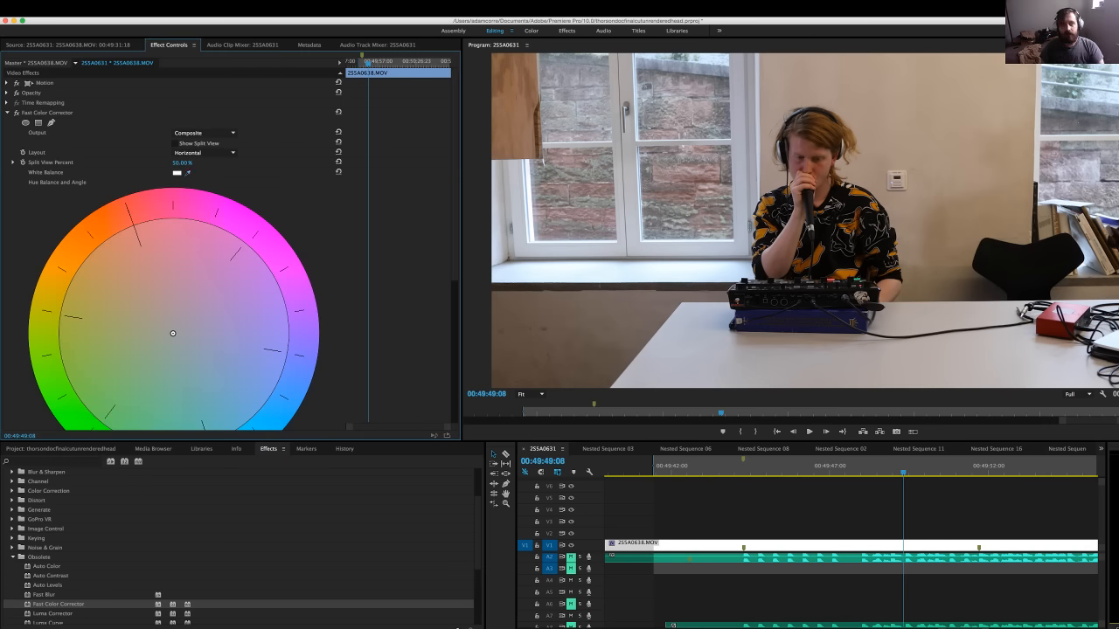
Shift the Fast Color Corrector's balance slightly toward blue on the V1 clip and deselect the clip
{"action": "left_click_drag", "start_coordinate": [172, 333], "coordinate": [184, 342]}
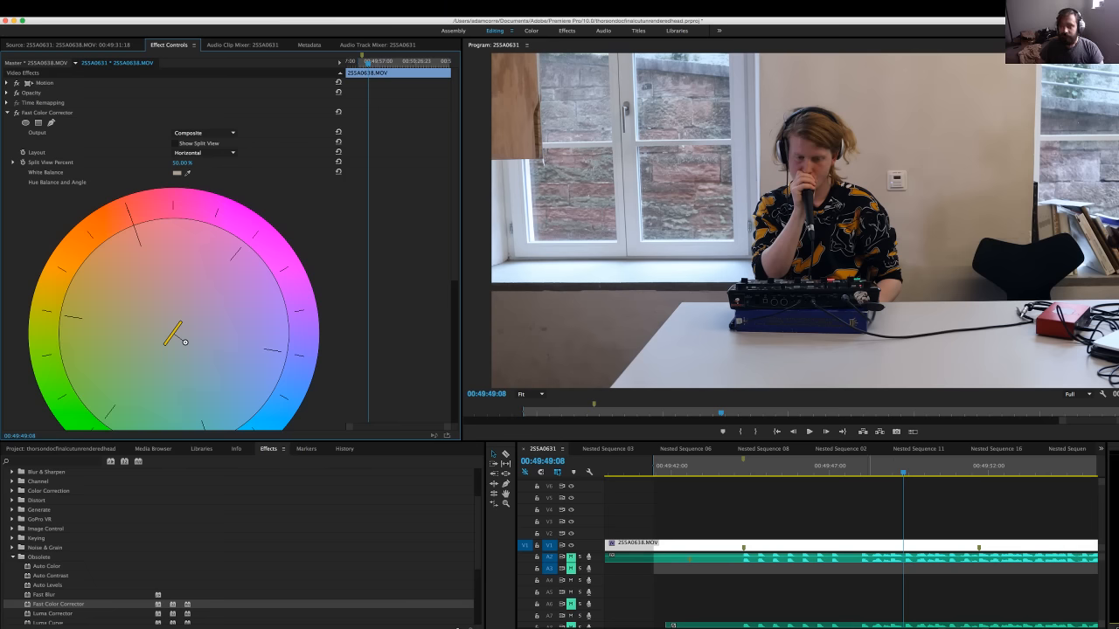
{"action": "key", "text": "super+shift+a"}
{"action": "key", "text": "super+s"}
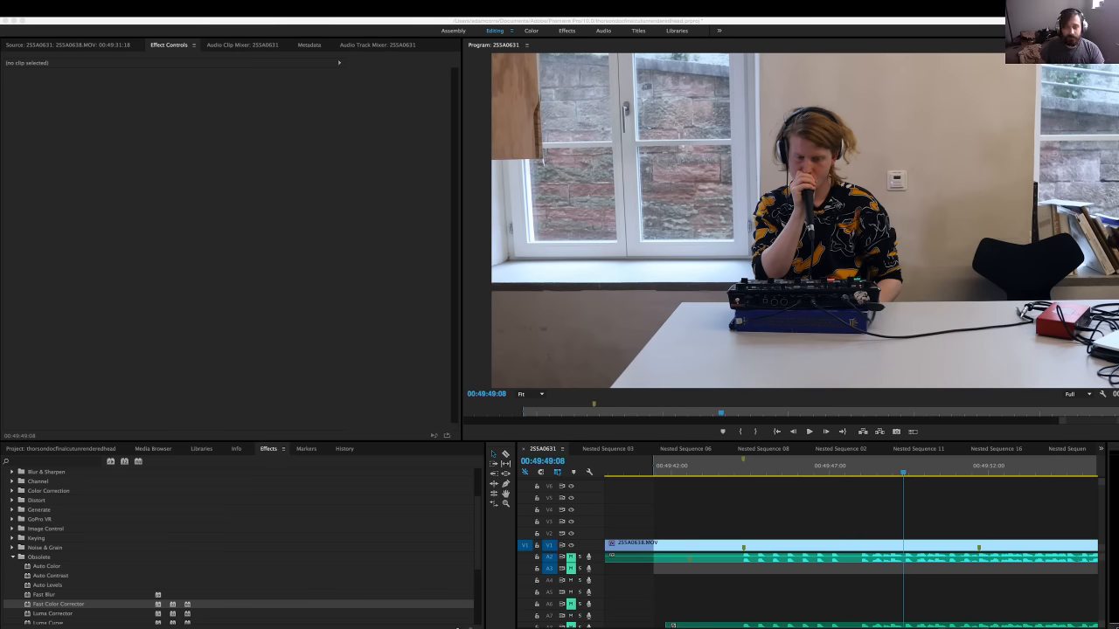
{"action": "key", "text": "super+Tab"}
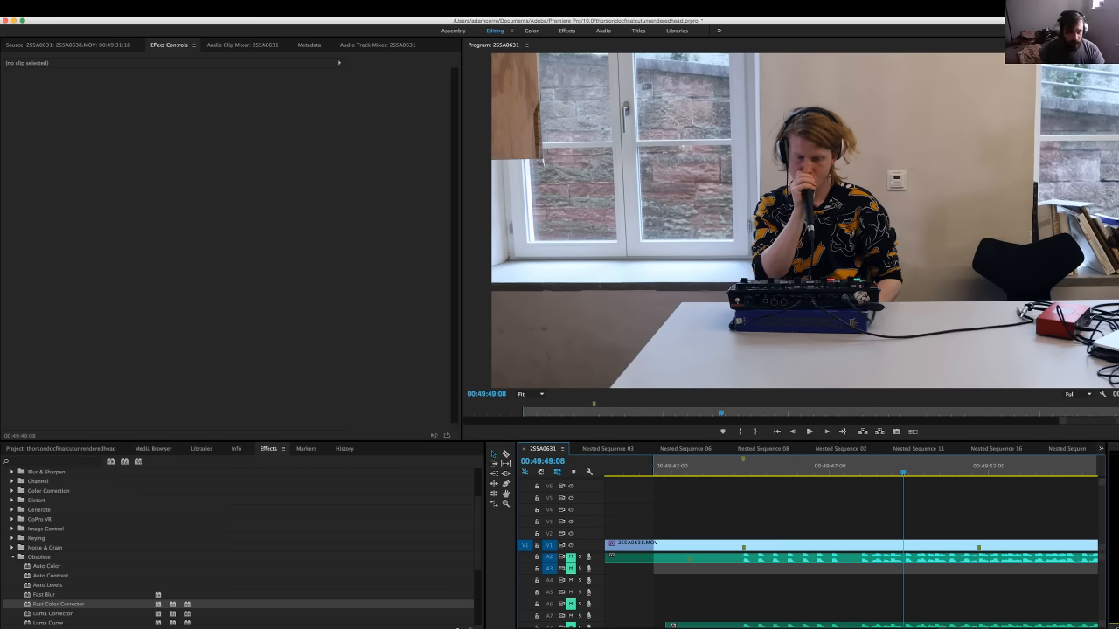
Apply the obsolete RGB Curves effect to the V1 clip, collapse its Fast Color Corrector settings, and show the curves
{"action": "key", "text": "shift+7"}
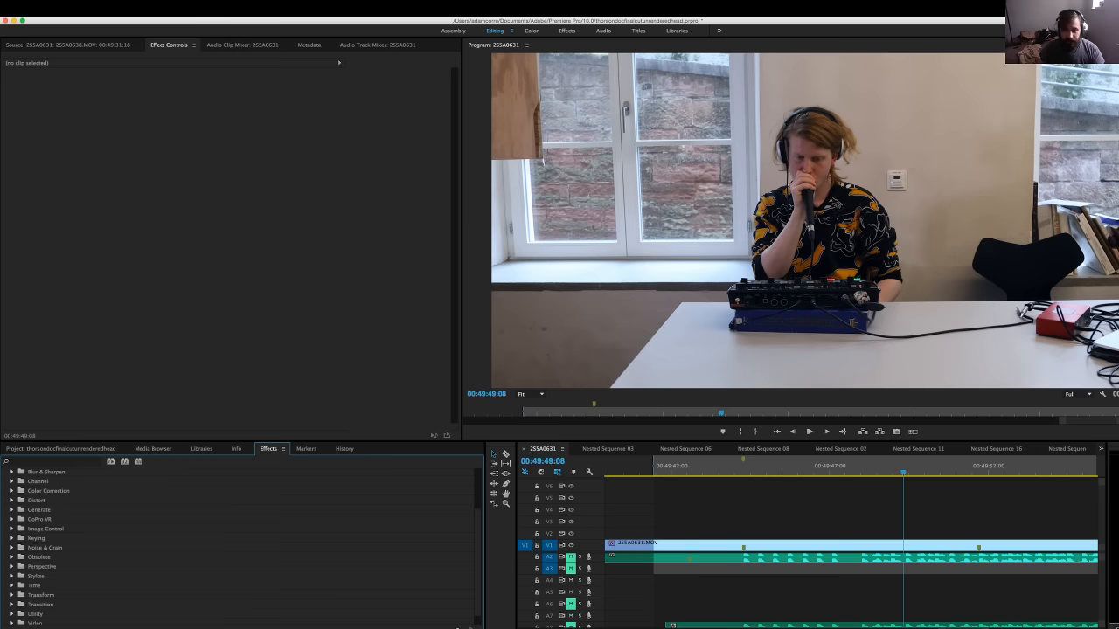
{"action": "scroll", "coordinate": [240, 542], "scroll_direction": "down", "scroll_amount": 1}
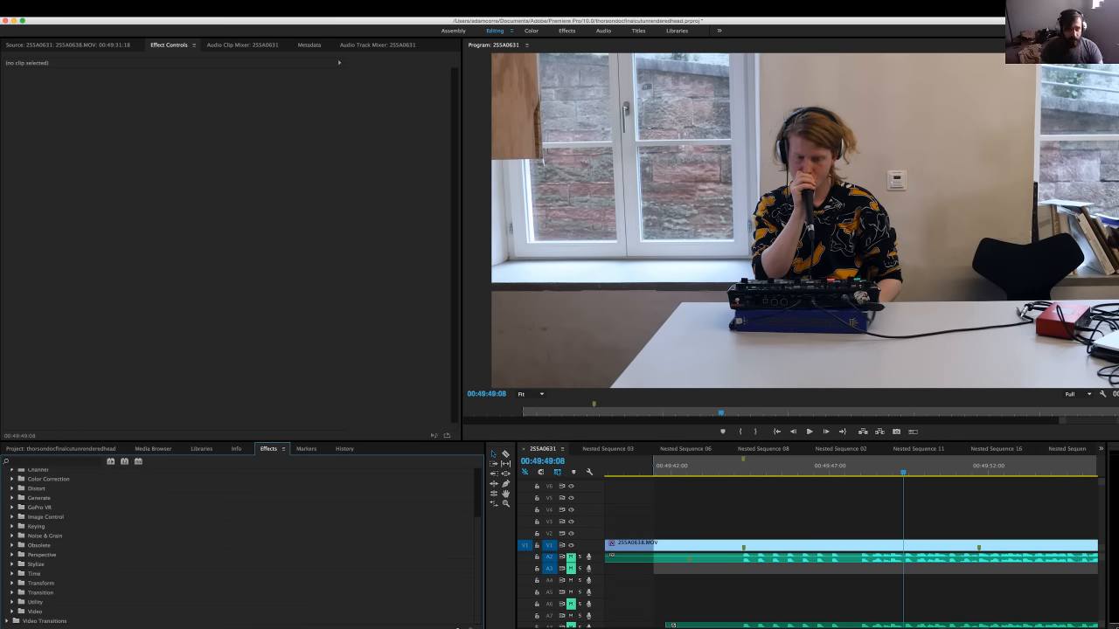
{"action": "left_click", "coordinate": [13, 545]}
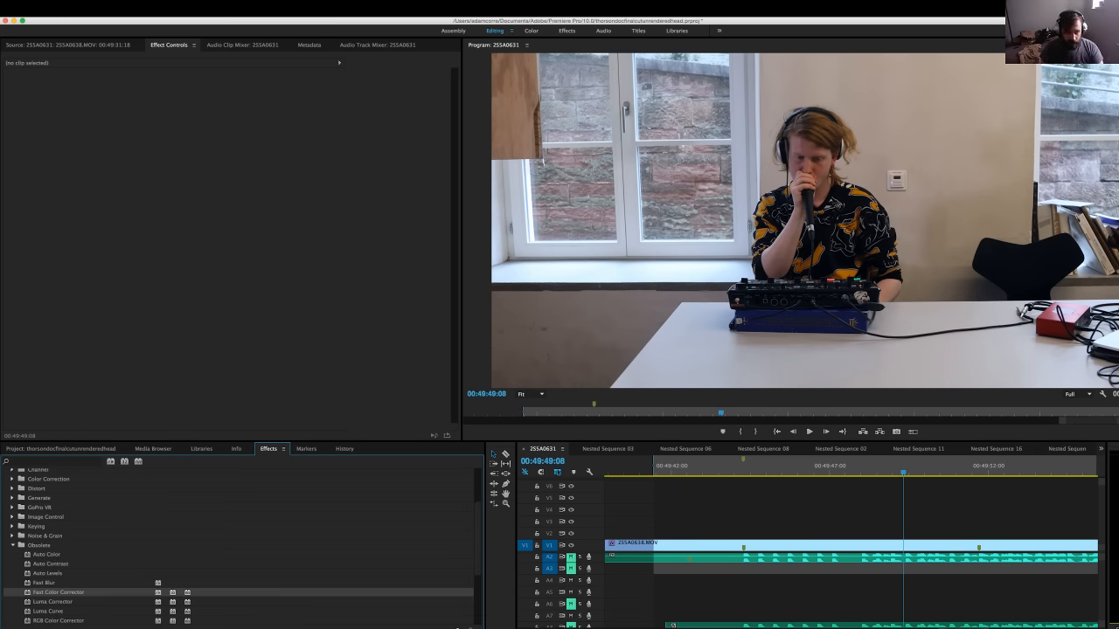
{"action": "scroll", "coordinate": [240, 547], "scroll_direction": "down", "scroll_amount": 2}
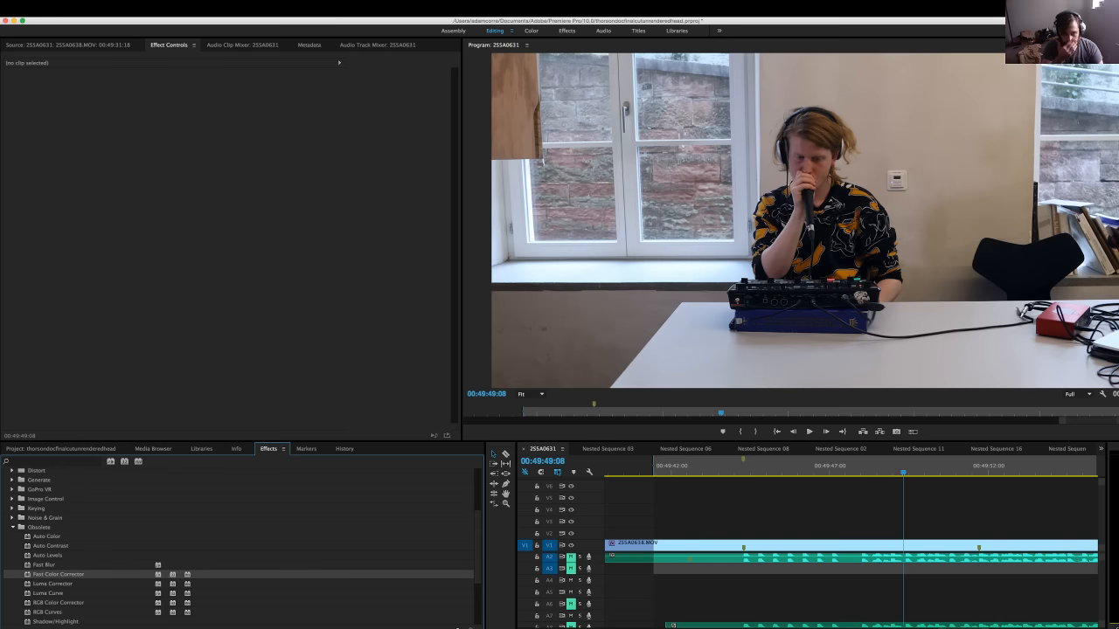
{"action": "left_click", "coordinate": [47, 613]}
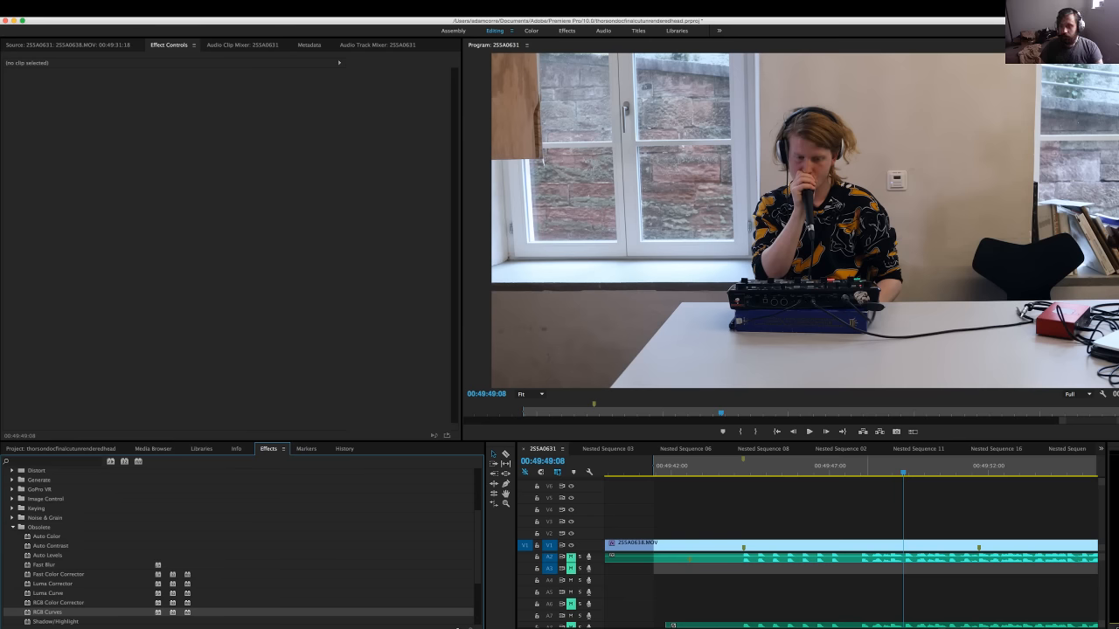
{"action": "left_click", "coordinate": [786, 546]}
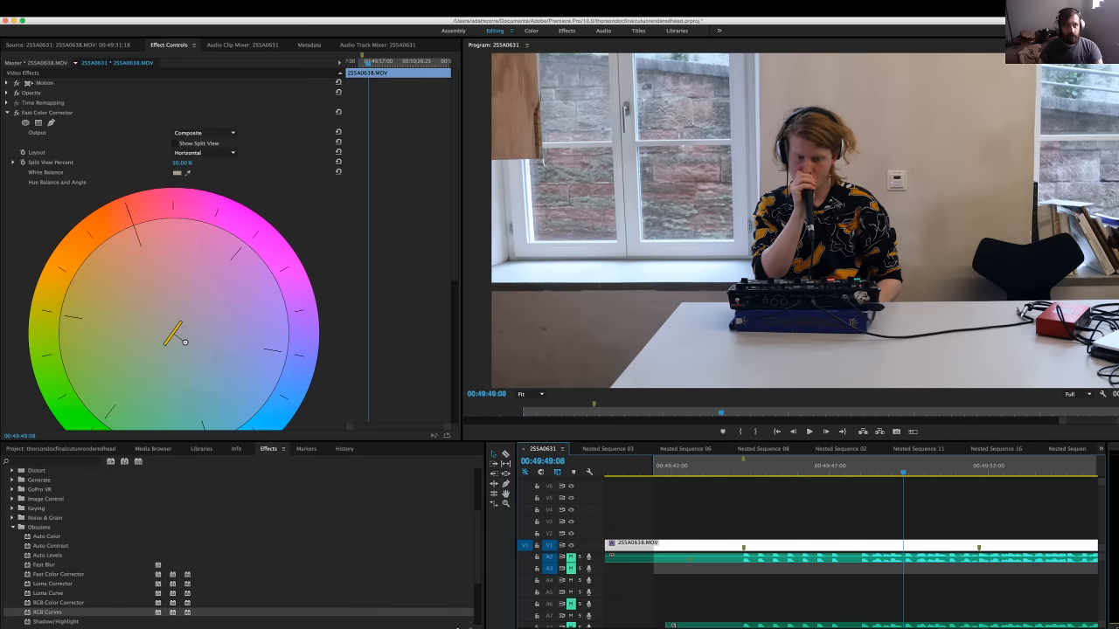
{"action": "left_click", "coordinate": [7, 113]}
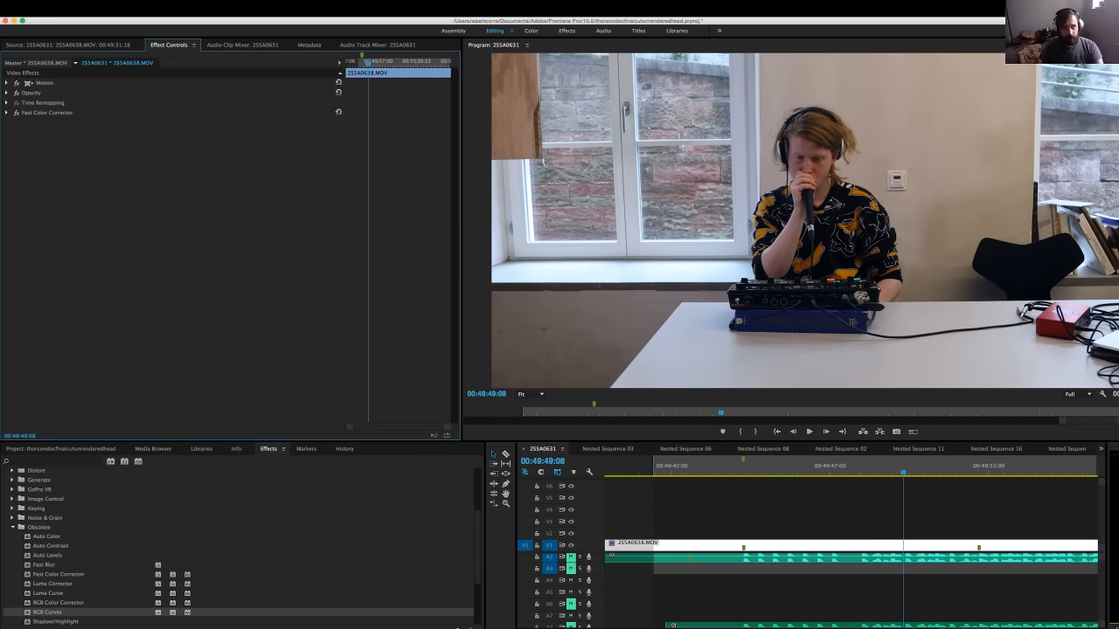
{"action": "double_click", "coordinate": [47, 612]}
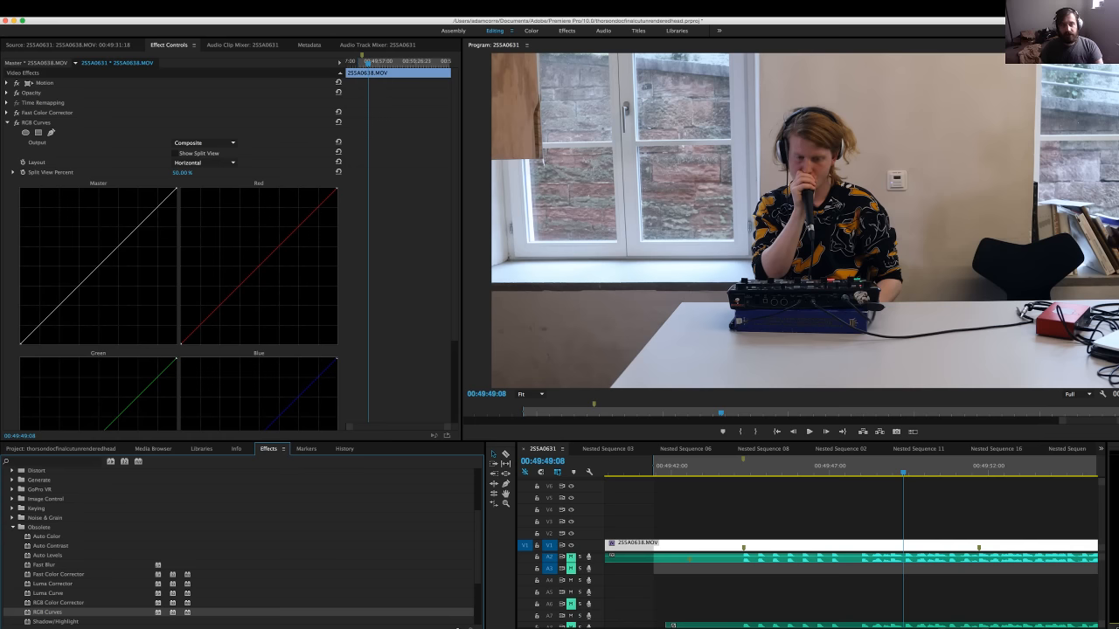
{"action": "scroll", "coordinate": [236, 254], "scroll_direction": "down", "scroll_amount": 3}
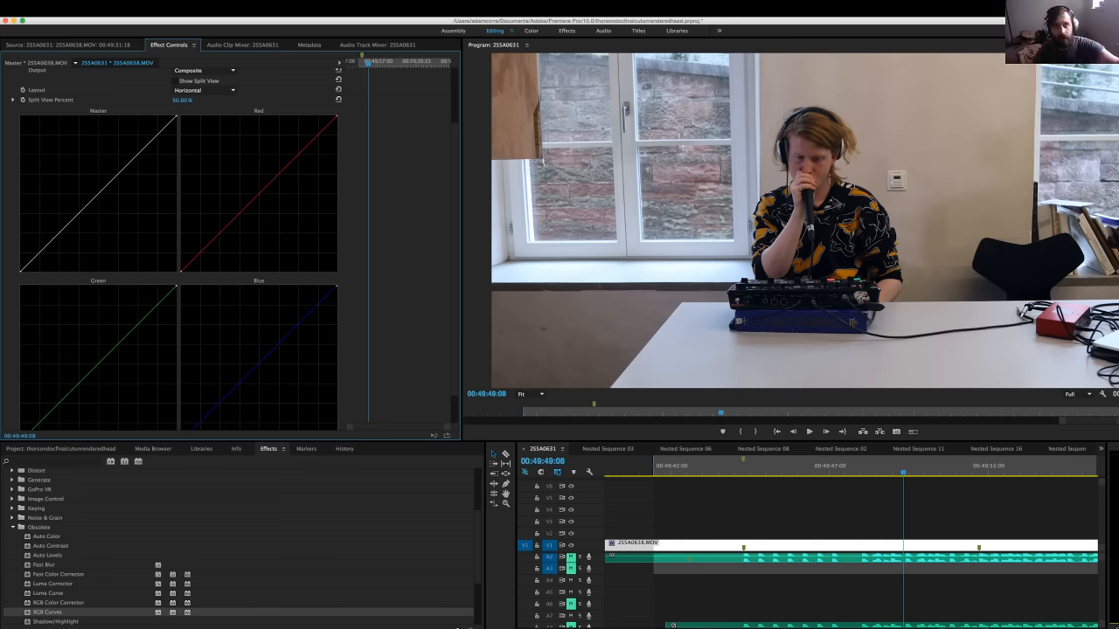
{"action": "key", "text": "super+Tab"}
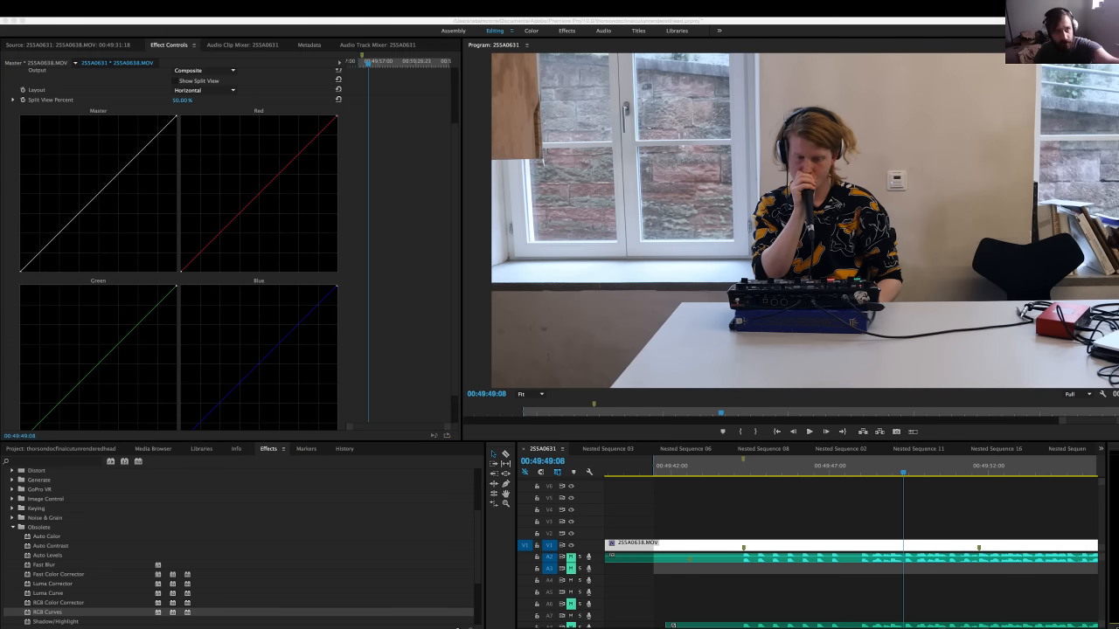
{"action": "key", "text": "super+Tab"}
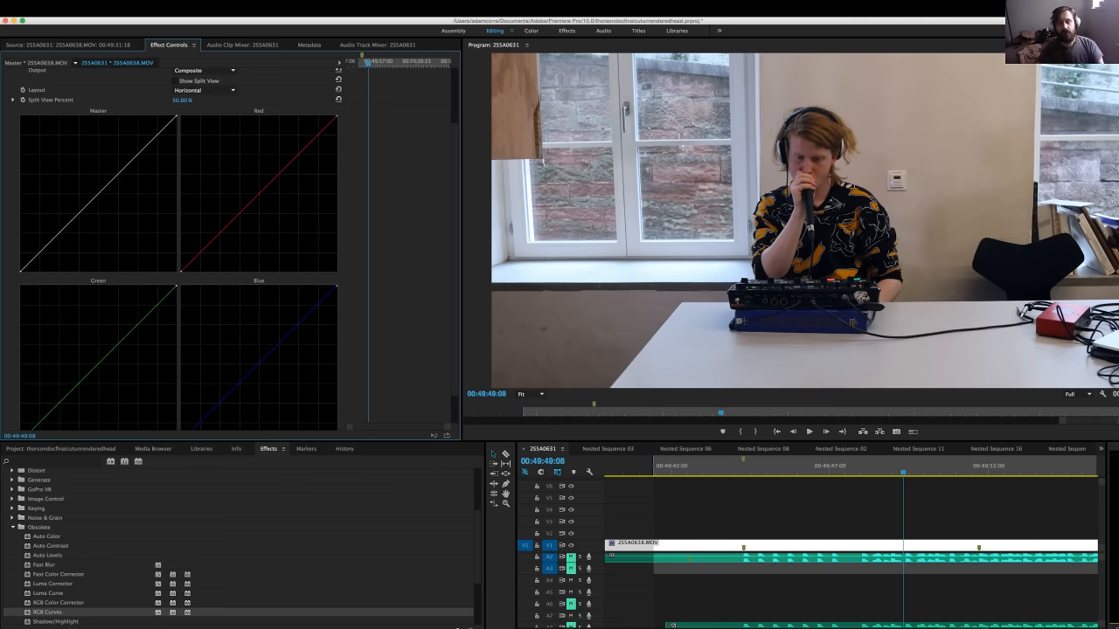
Brighten the image by pulling the Master curve's white point inward to about two thirds, and play from 00:49:48:05
{"action": "left_click_drag", "start_coordinate": [177, 115], "coordinate": [133, 116]}
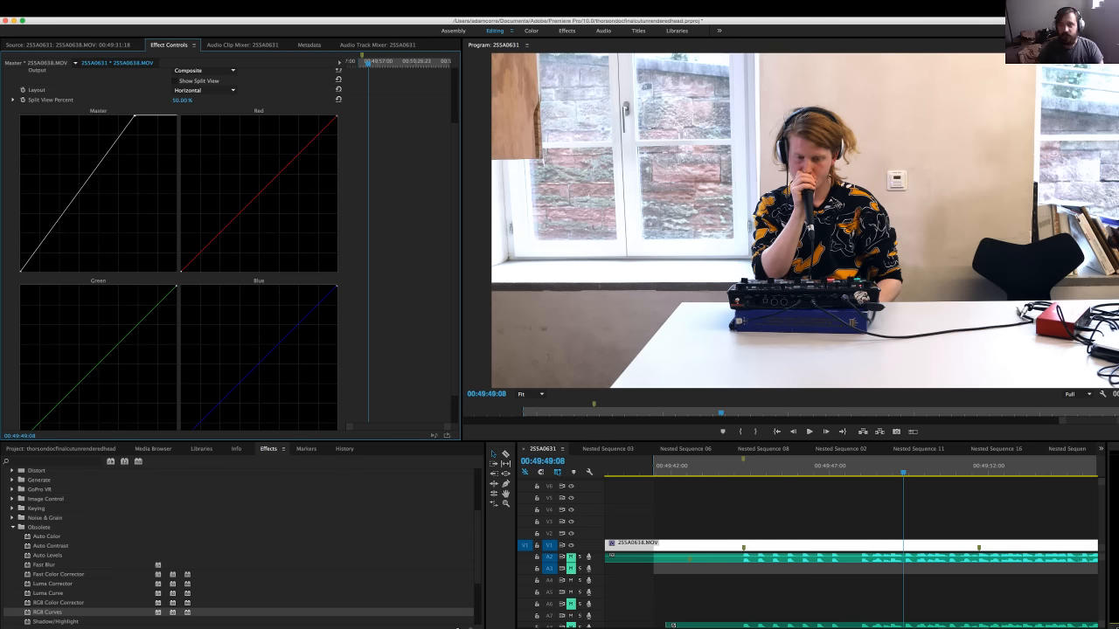
{"action": "mouse_move", "coordinate": [134, 116]}
{"action": "left_mouse_down"}
{"action": "mouse_move", "coordinate": [96, 116]}
{"action": "mouse_move", "coordinate": [162, 115]}
{"action": "mouse_move", "coordinate": [74, 115]}
{"action": "mouse_move", "coordinate": [164, 116]}
{"action": "mouse_move", "coordinate": [114, 115]}
{"action": "mouse_move", "coordinate": [124, 115]}
{"action": "left_mouse_up"}
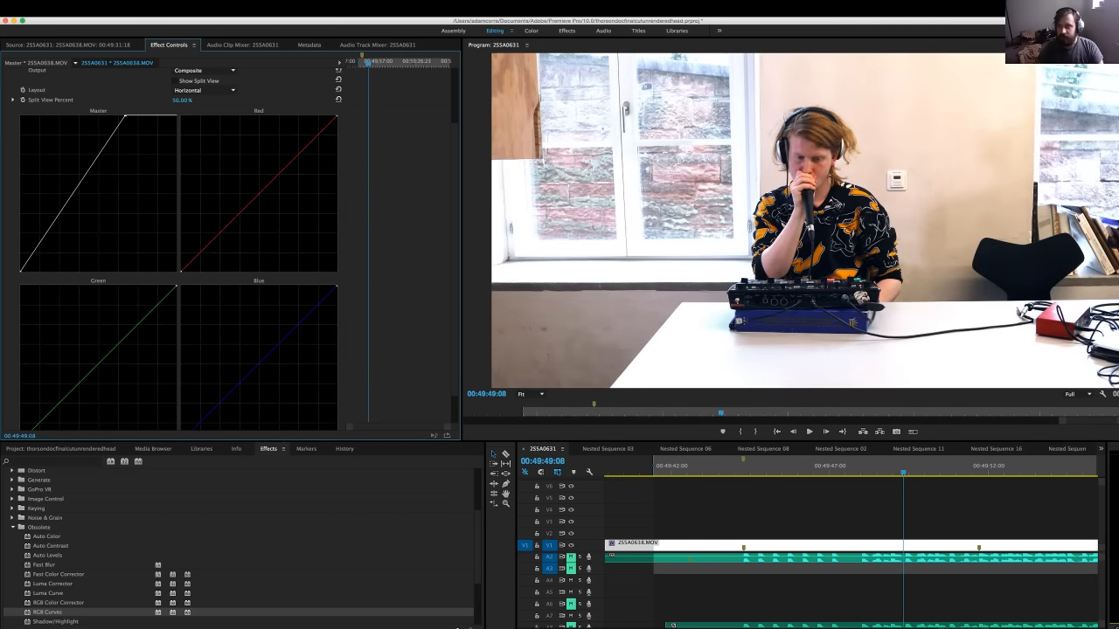
{"action": "left_click", "coordinate": [867, 468]}
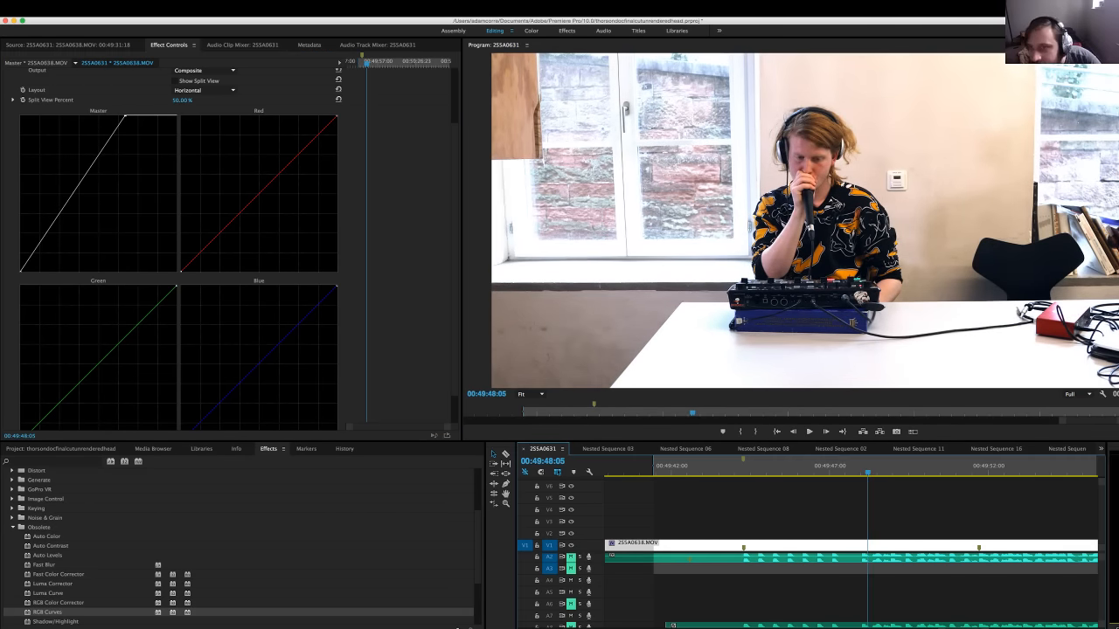
{"action": "key", "text": "space"}
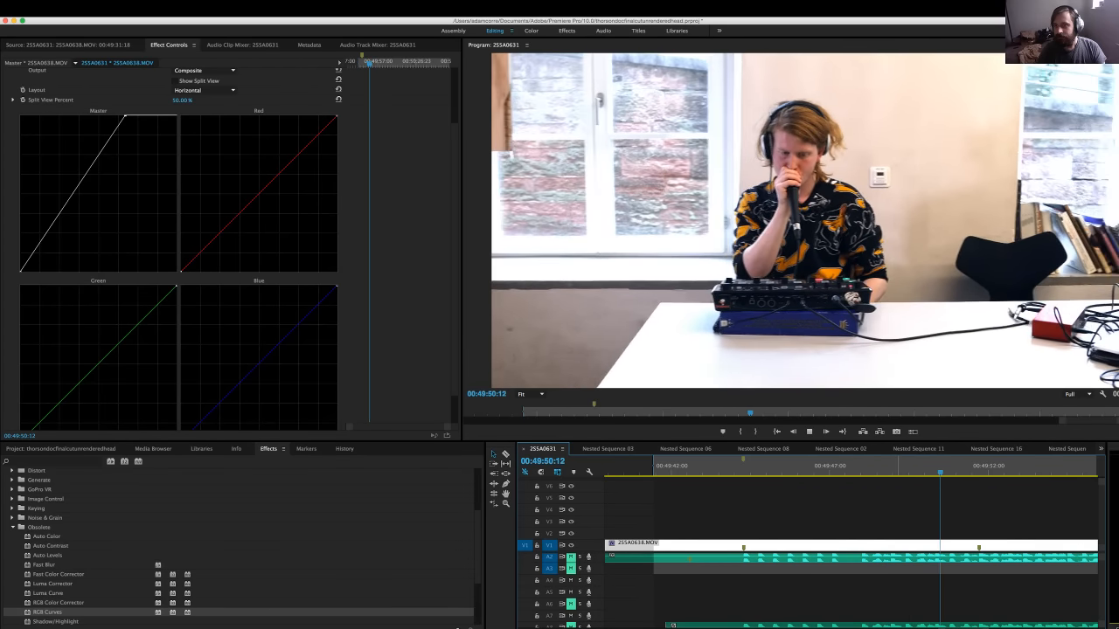
{"action": "key", "text": "space"}
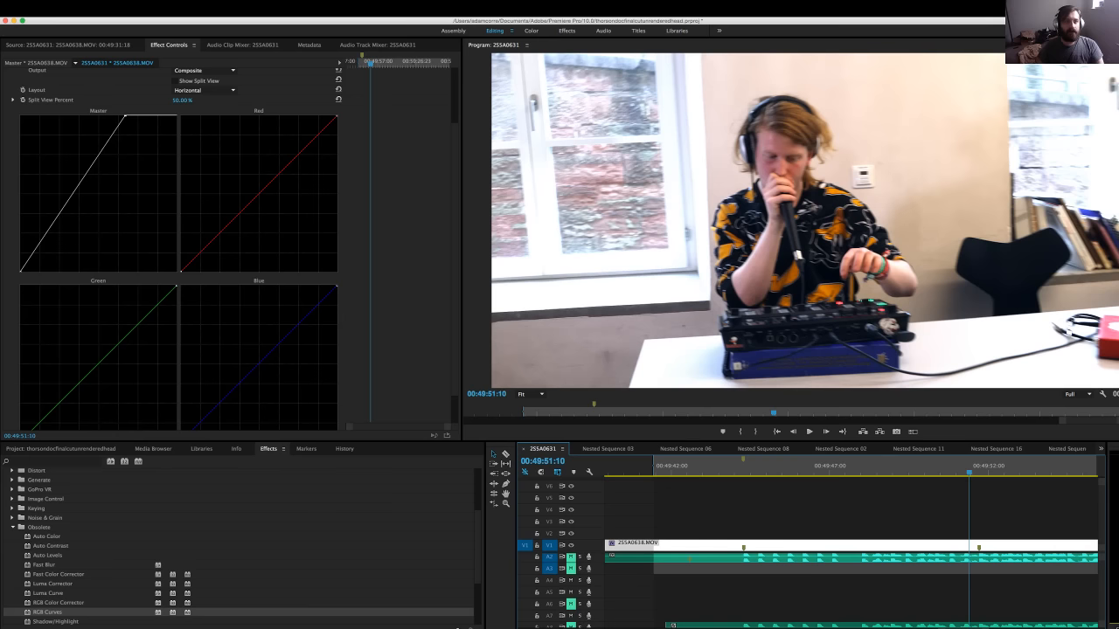
Fine-tune the Master curve by moving its black point slightly inward and easing its white point back at 00:49:47:15
{"action": "left_click_drag", "start_coordinate": [125, 116], "coordinate": [124, 115]}
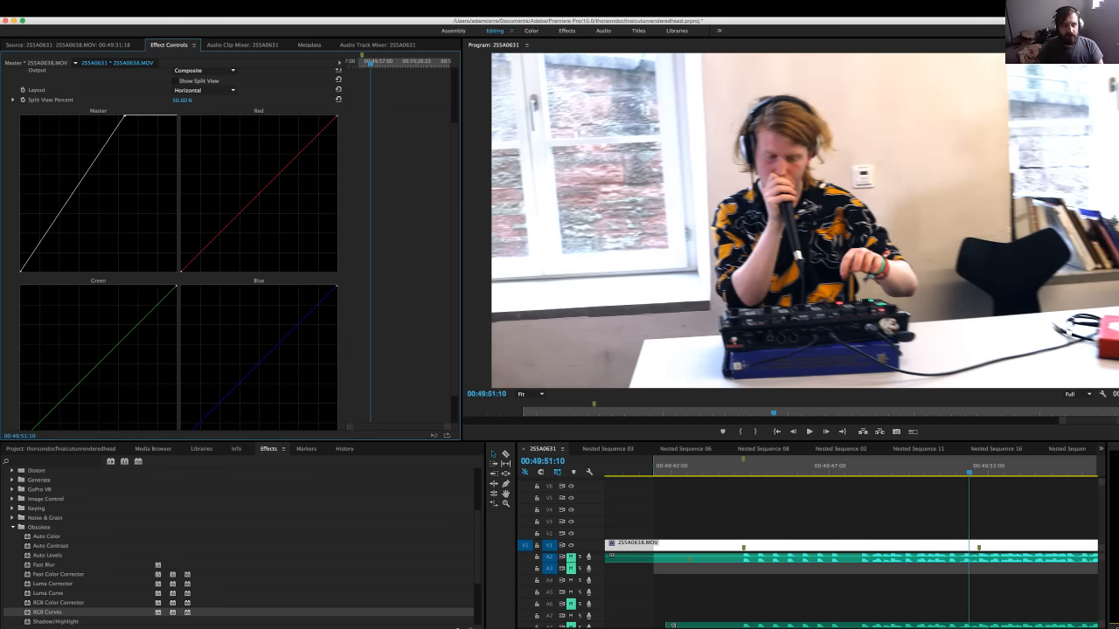
{"action": "left_click_drag", "start_coordinate": [21, 271], "coordinate": [23, 271]}
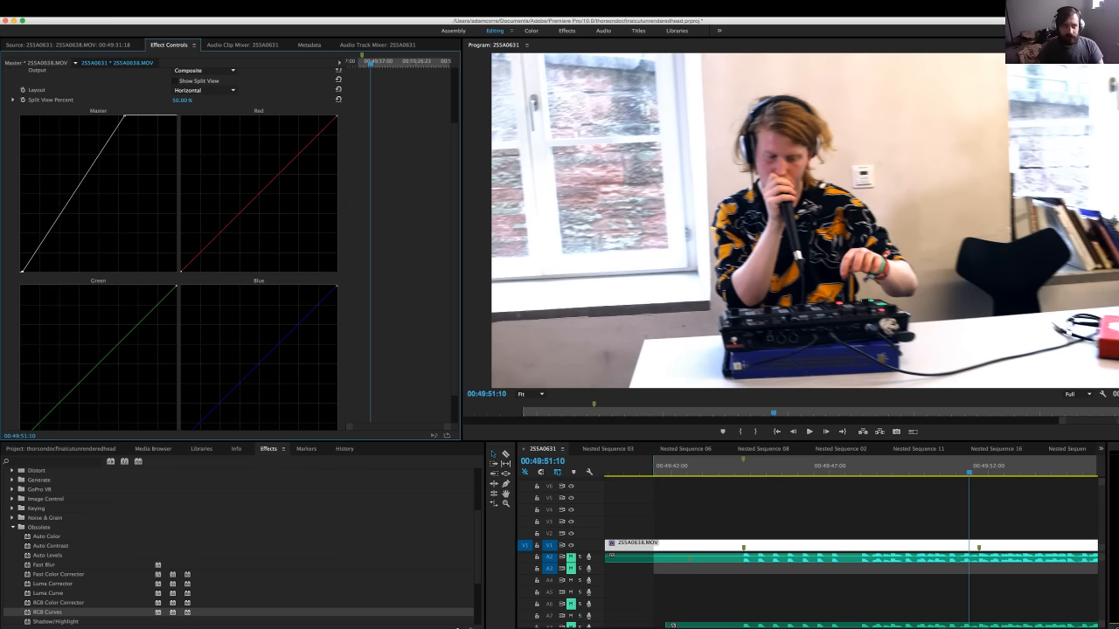
{"action": "left_click_drag", "start_coordinate": [23, 271], "coordinate": [25, 271]}
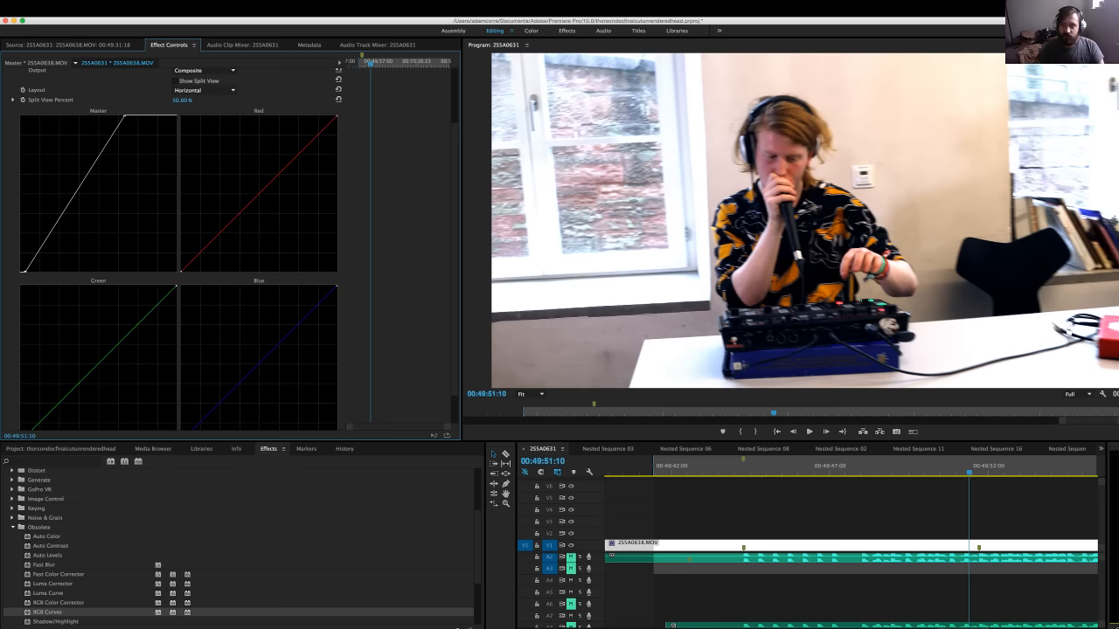
{"action": "left_click_drag", "start_coordinate": [25, 271], "coordinate": [22, 271]}
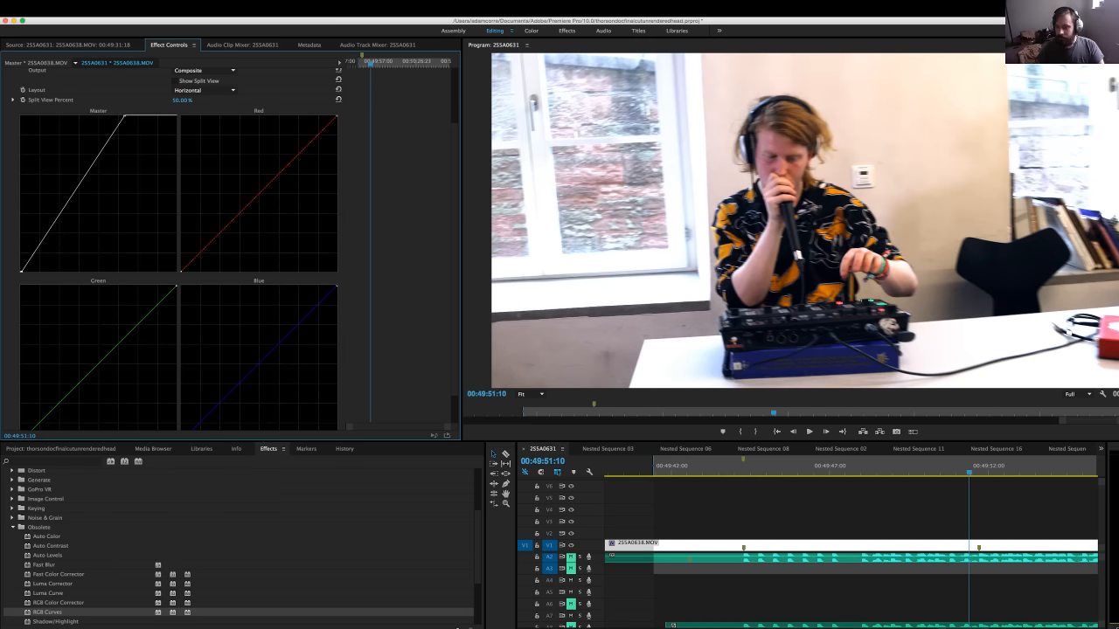
{"action": "left_click_drag", "start_coordinate": [856, 466], "coordinate": [848, 466]}
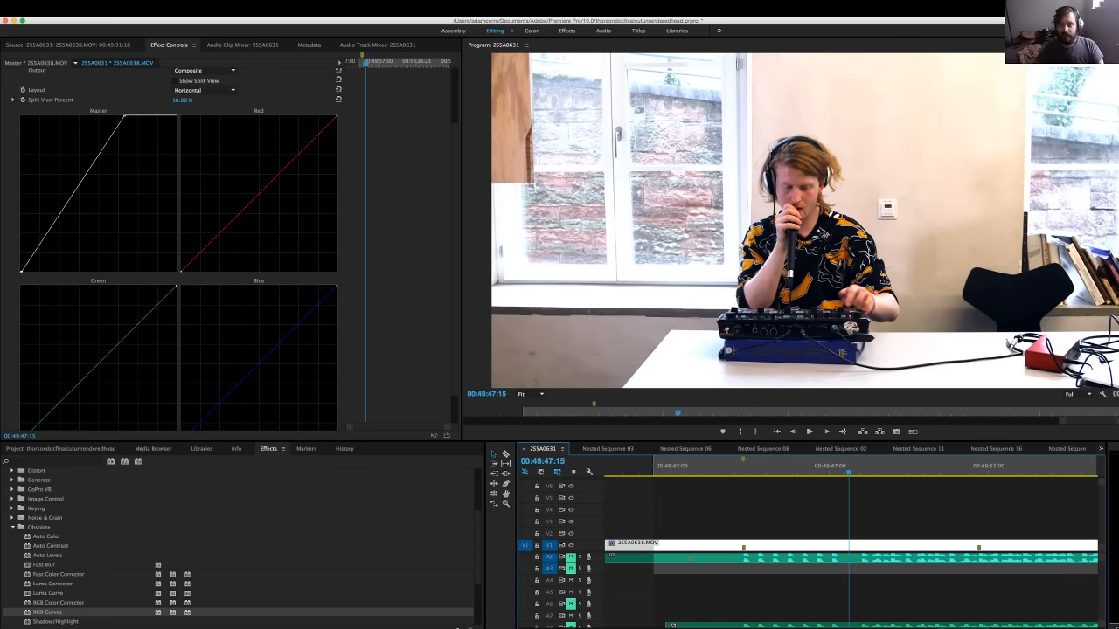
{"action": "left_click_drag", "start_coordinate": [125, 115], "coordinate": [127, 116]}
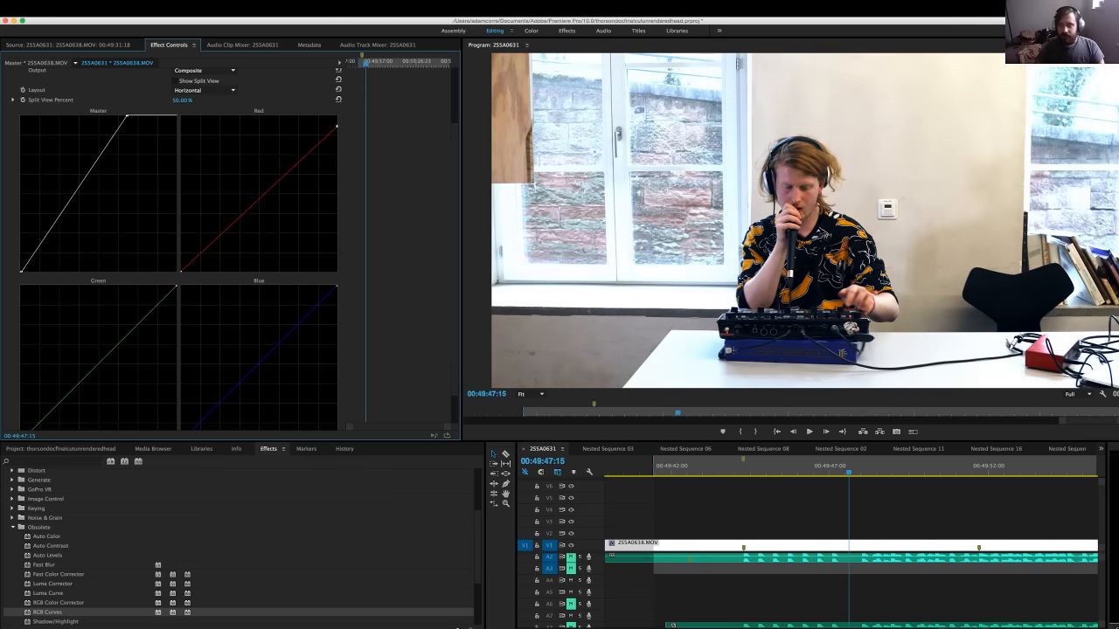
Try lowering the Red curve's highlights and boosting the Blue curve's highlights, returning both curves to straight diagonals
{"action": "mouse_move", "coordinate": [336, 116]}
{"action": "left_mouse_down"}
{"action": "mouse_move", "coordinate": [337, 130]}
{"action": "mouse_move", "coordinate": [336, 116]}
{"action": "left_mouse_up"}
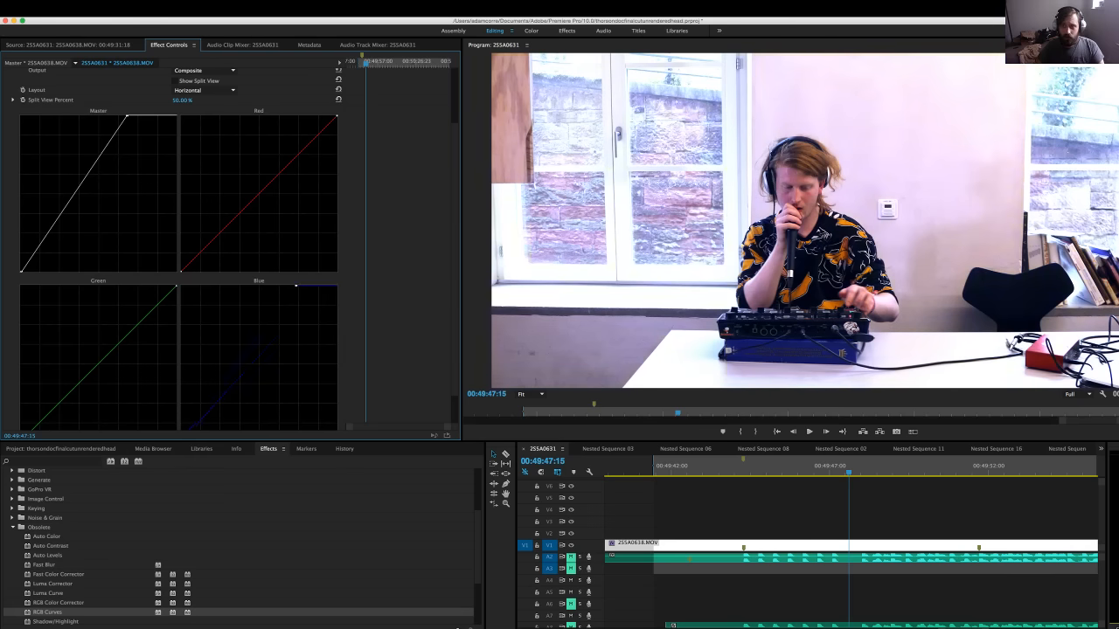
{"action": "left_click_drag", "start_coordinate": [295, 285], "coordinate": [308, 286]}
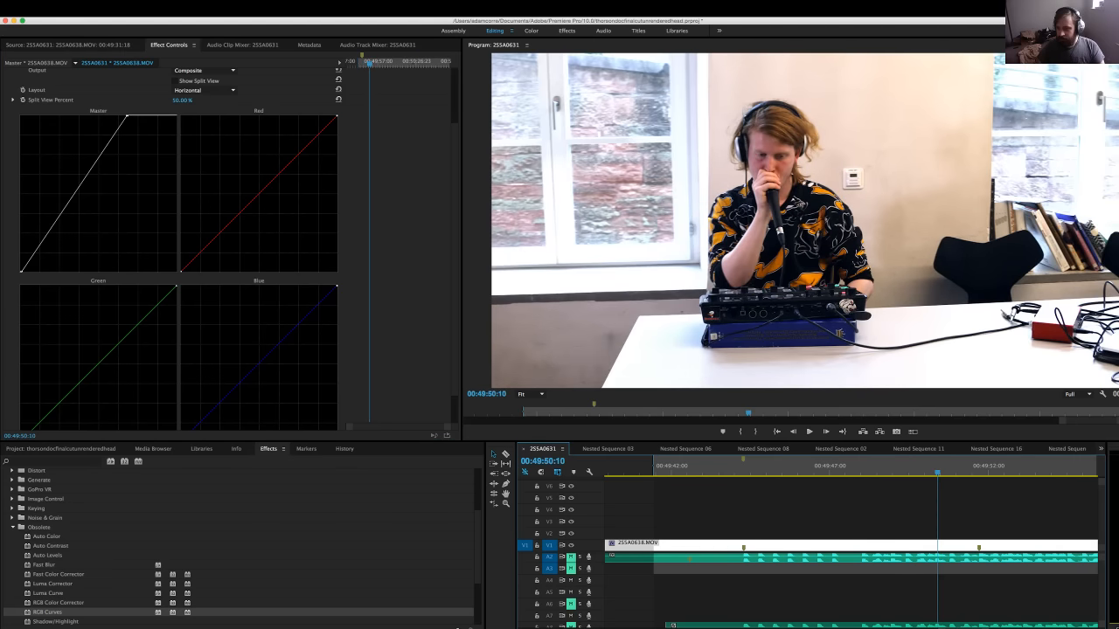
Zoom the timeline out, check the graded footage at several points up to 00:51:41:17, return to 00:50:10:07 and deselect the clip
{"action": "key", "text": "minus"}
{"action": "key", "text": "minus"}
{"action": "key", "text": "minus"}
{"action": "key", "text": "minus"}
{"action": "key", "text": "minus"}
{"action": "key", "text": "minus"}
{"action": "key", "text": "equal"}
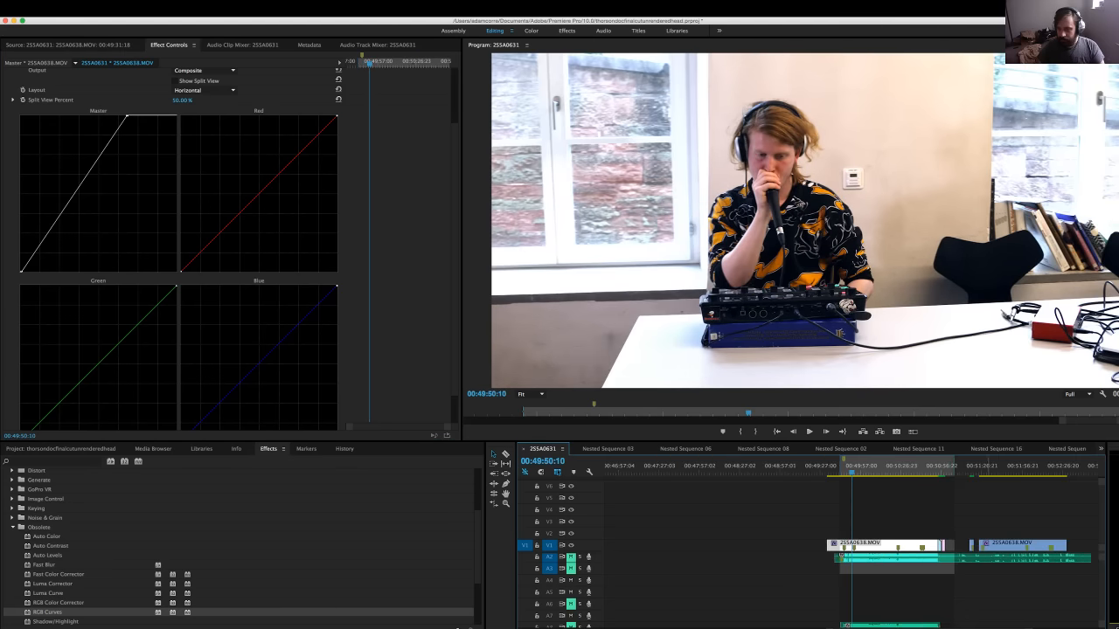
{"action": "left_click", "coordinate": [893, 468]}
{"action": "key", "text": "space"}
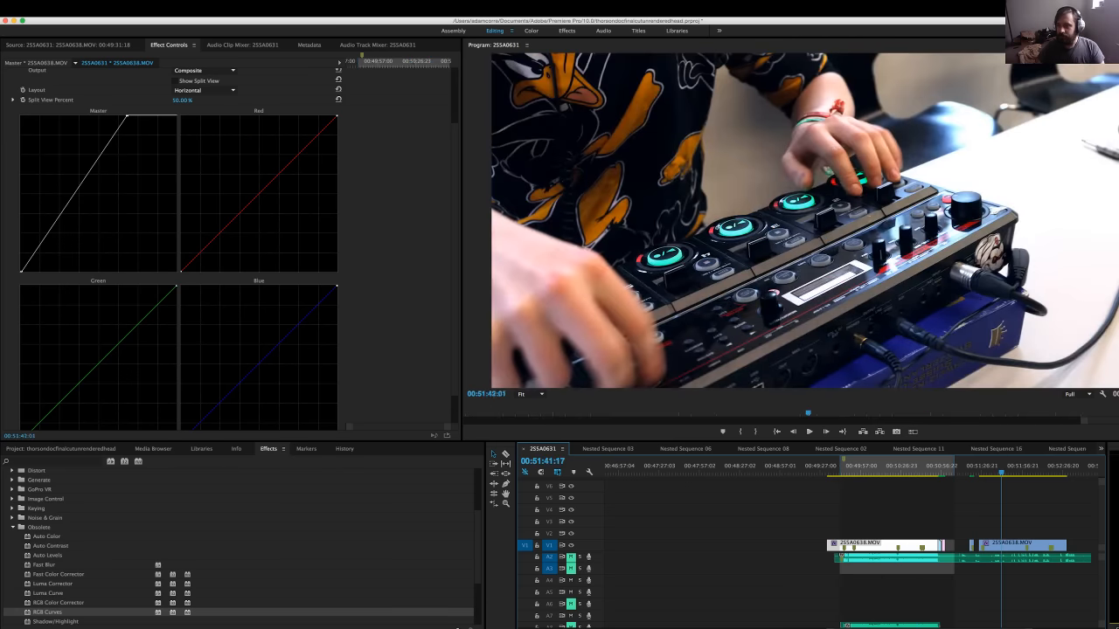
{"action": "key", "text": "Up"}
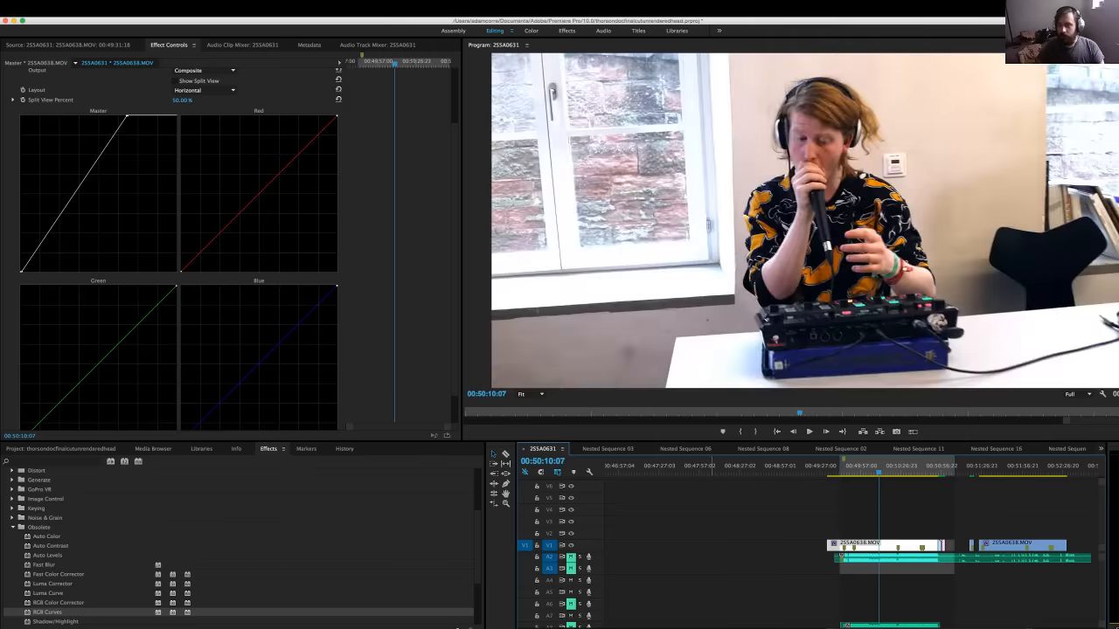
{"action": "key", "text": "super+shift+a"}
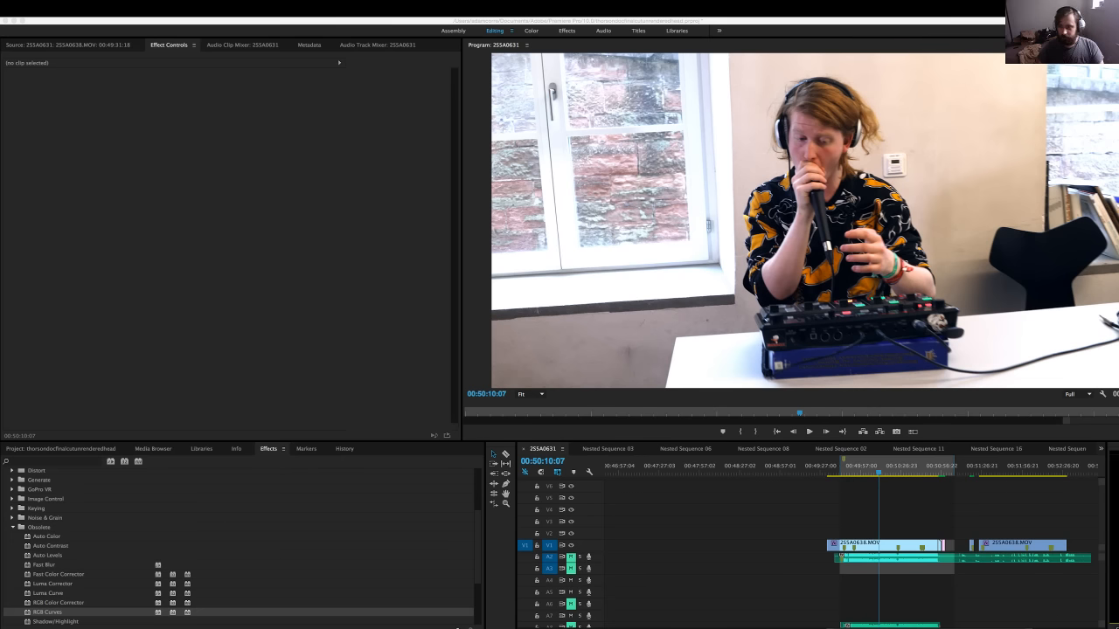
Review the graded performance at 00:50:01:03 and 00:50:15:05, and park the playhead at 00:49:09:11 before the clips
{"action": "key", "text": "super+Tab"}
{"action": "mouse_move", "coordinate": [878, 471]}
{"action": "left_mouse_down"}
{"action": "mouse_move", "coordinate": [919, 471]}
{"action": "mouse_move", "coordinate": [850, 471]}
{"action": "mouse_move", "coordinate": [866, 471]}
{"action": "left_mouse_up"}
{"action": "key", "text": "space"}
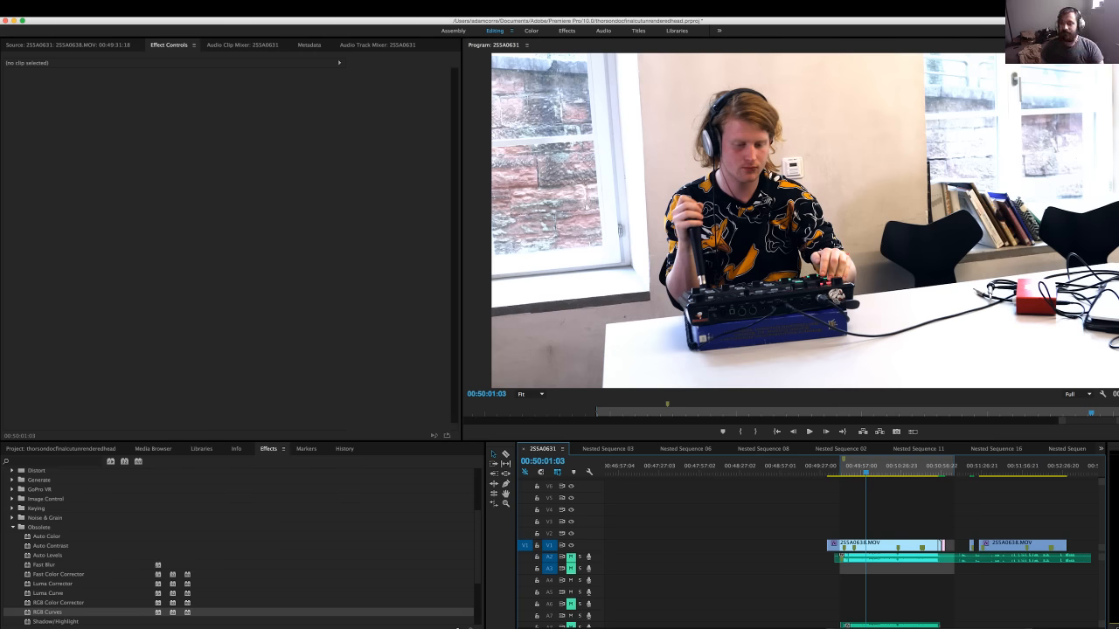
{"action": "left_click", "coordinate": [885, 465]}
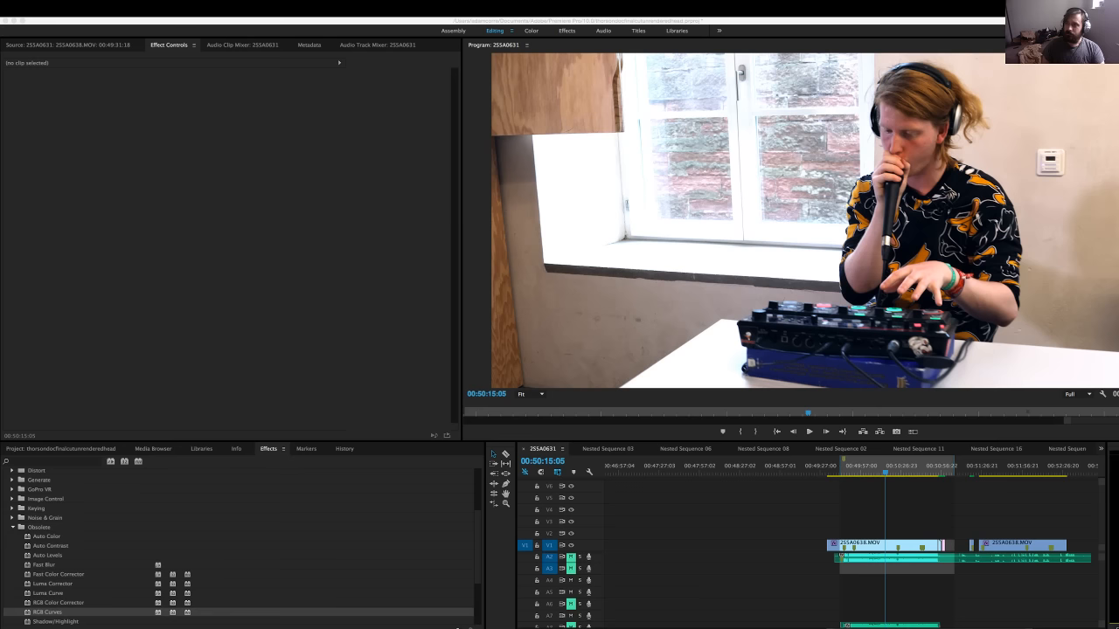
{"action": "left_click", "coordinate": [458, 628]}
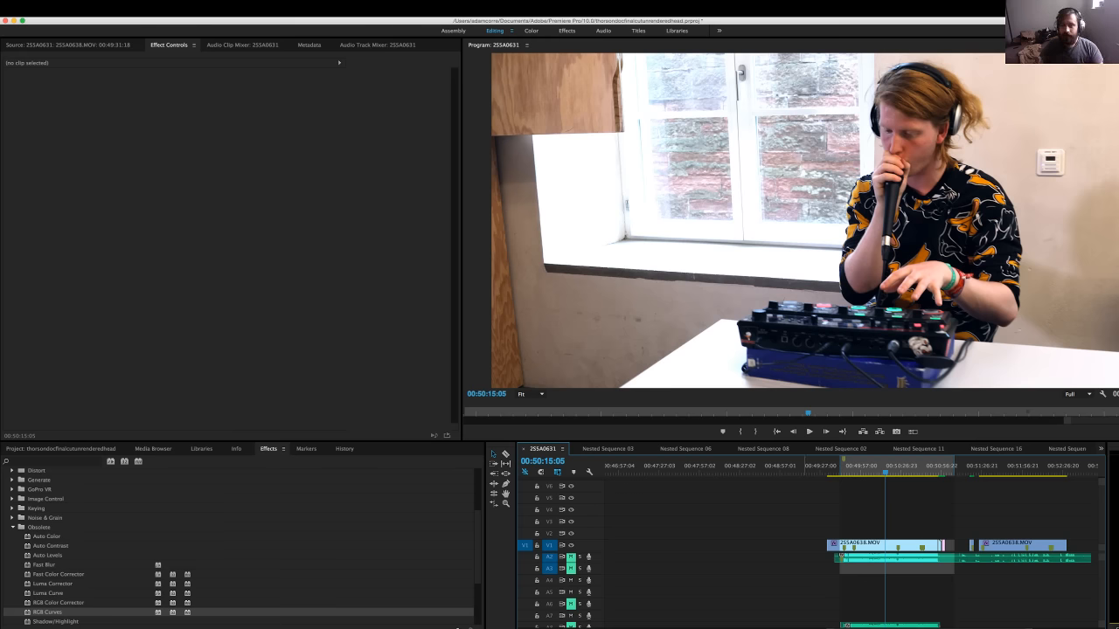
{"action": "left_click", "coordinate": [796, 466]}
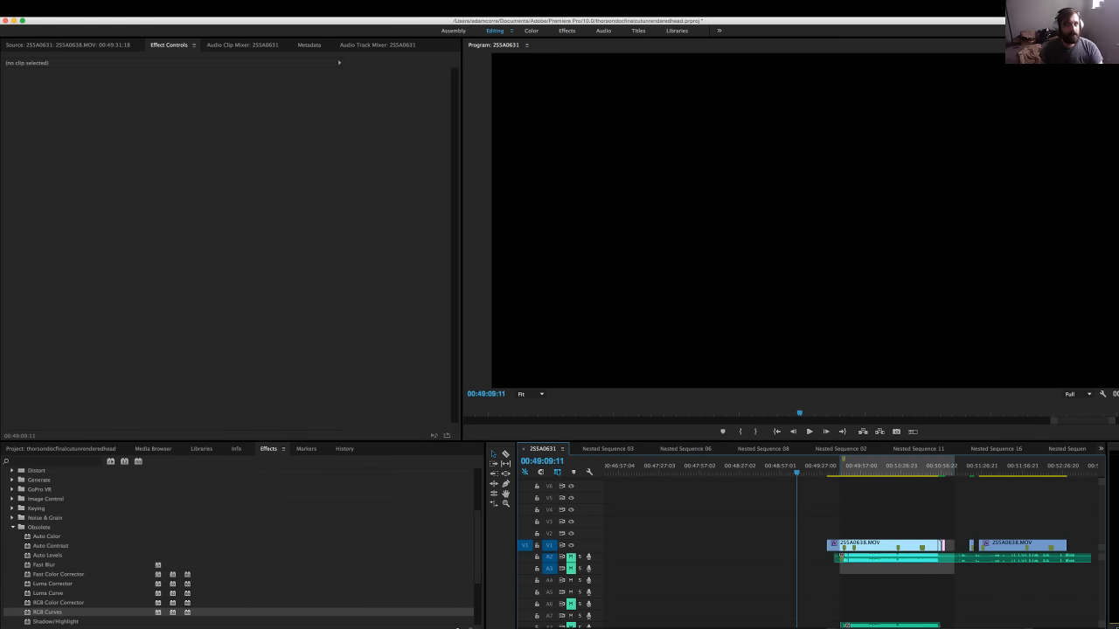